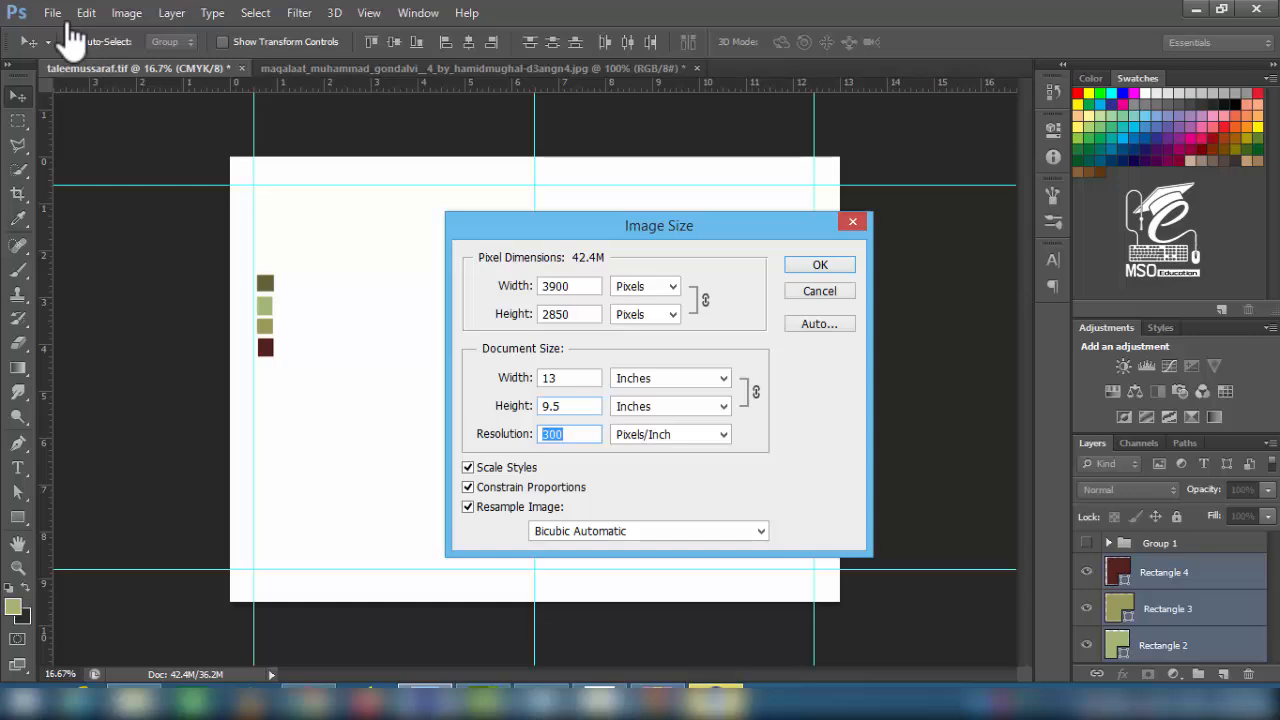
# - Fill the canvas with a multi-stop olive-to-light-green gradient, widening the olive band at the bottom
pyautogui.press('Return')
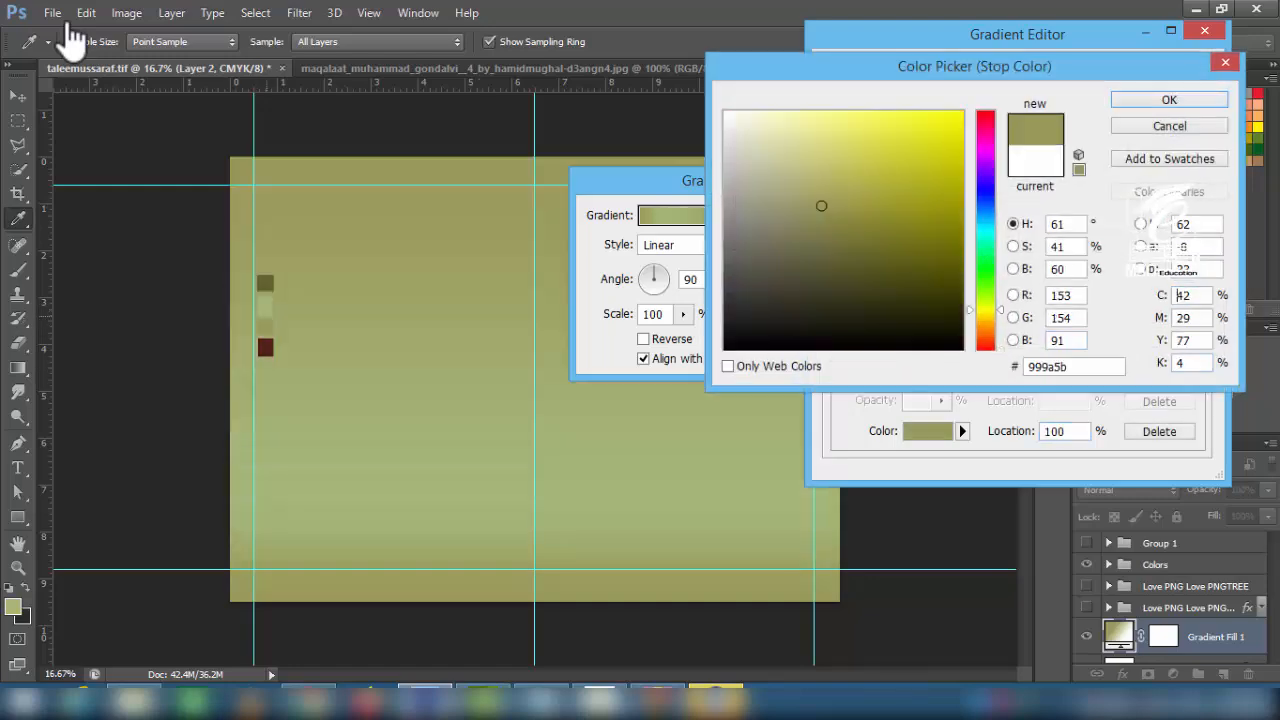
pyautogui.moveTo(821, 206)
pyautogui.mouseDown()
pyautogui.moveTo(812, 168)
pyautogui.moveTo(817, 178)
pyautogui.mouseUp()
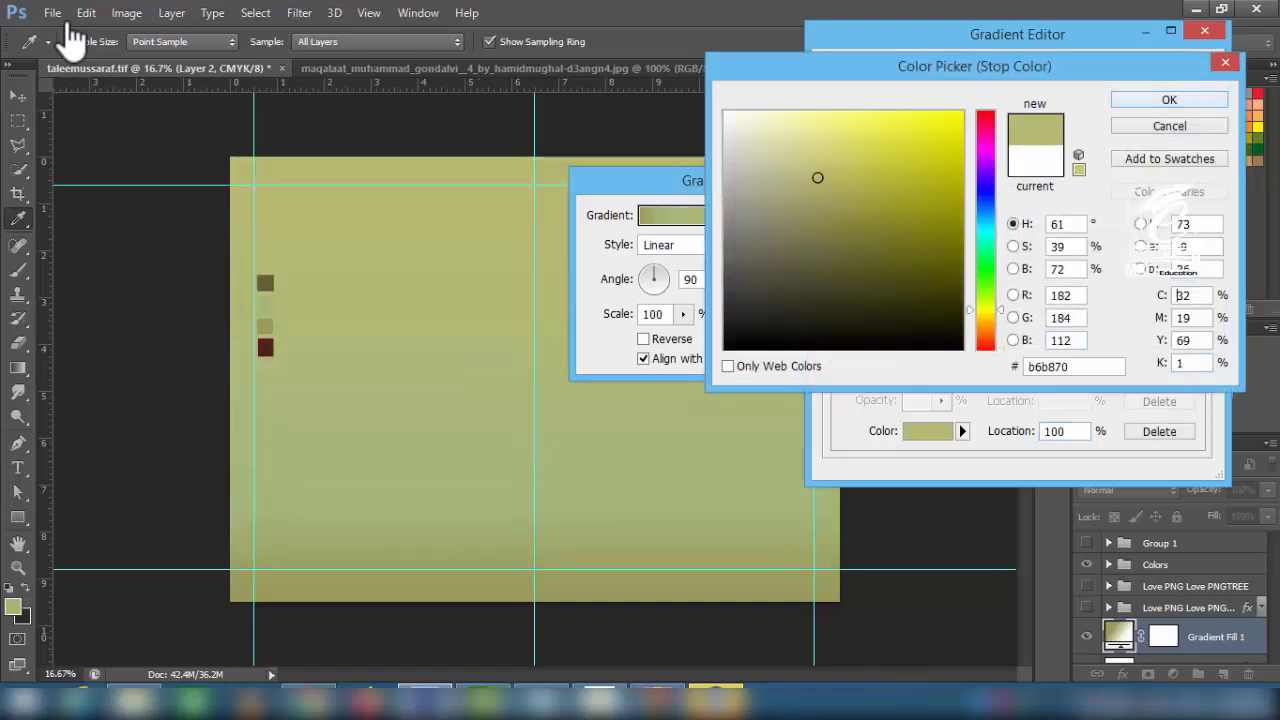
pyautogui.press('Return')
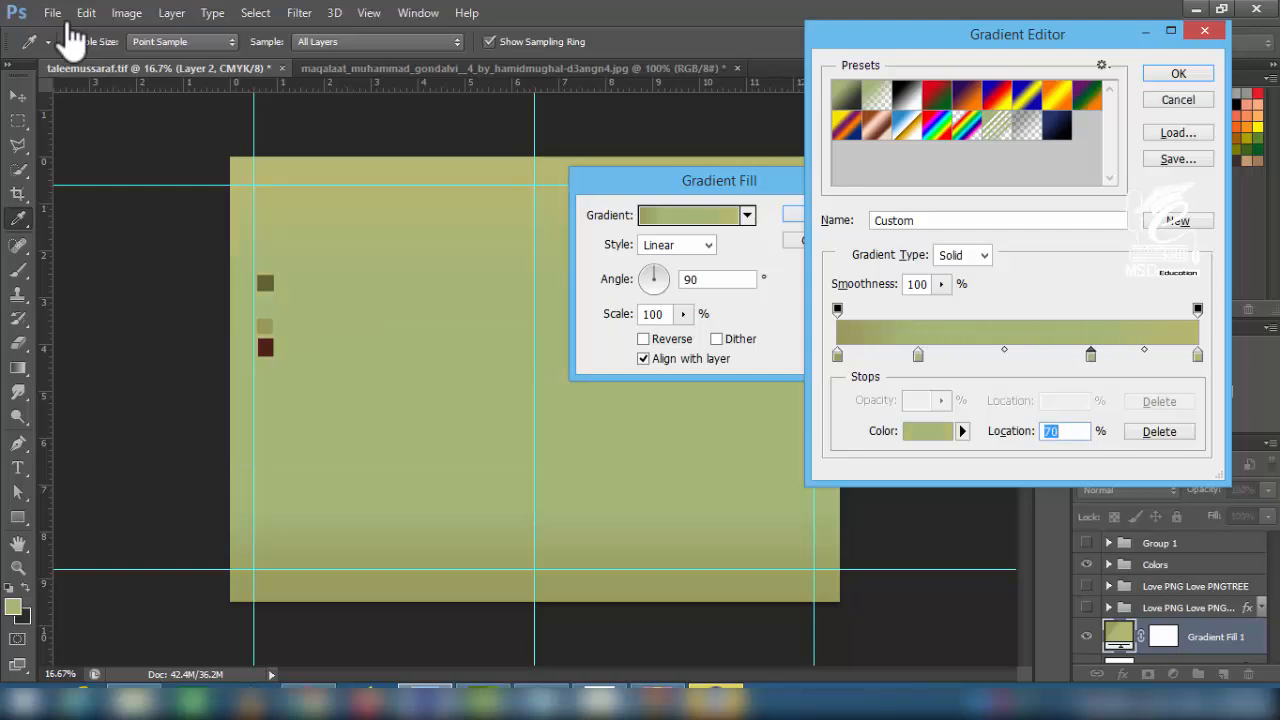
pyautogui.moveTo(838, 355); pyautogui.dragTo(885, 355)
pyautogui.moveTo(971, 355); pyautogui.dragTo(976, 355)
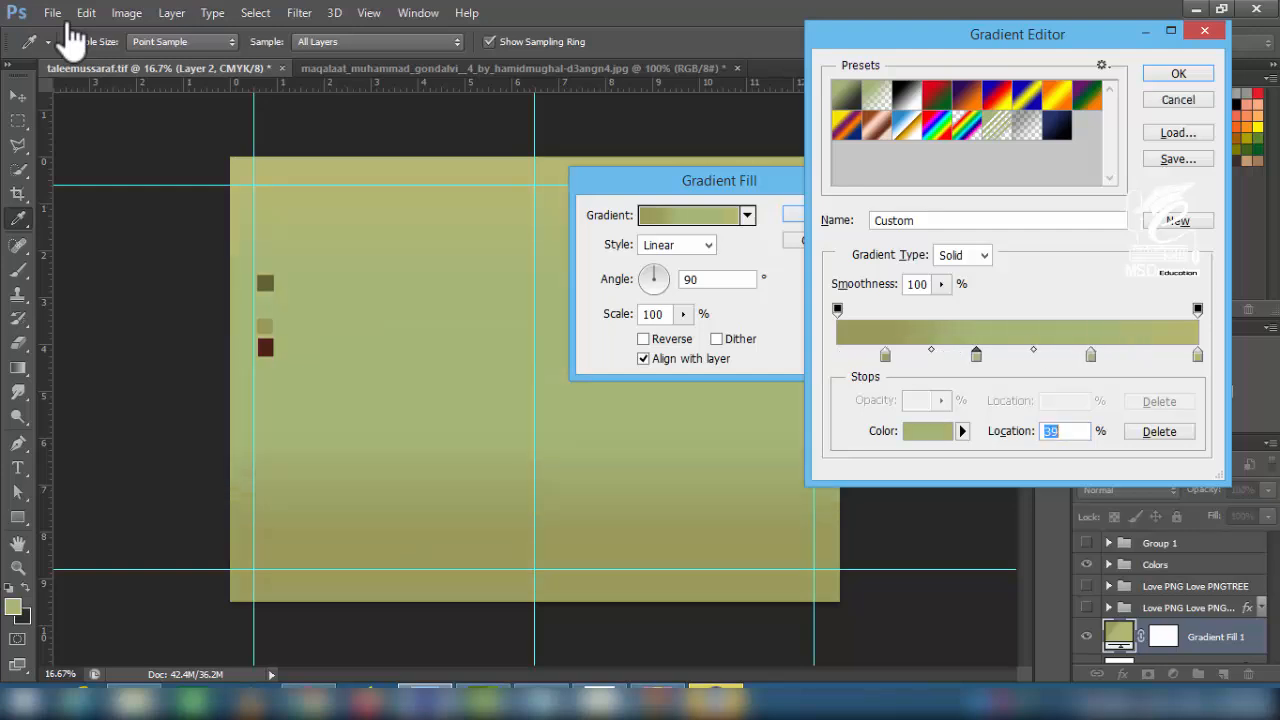
pyautogui.press('Return')
pyautogui.press('Return')
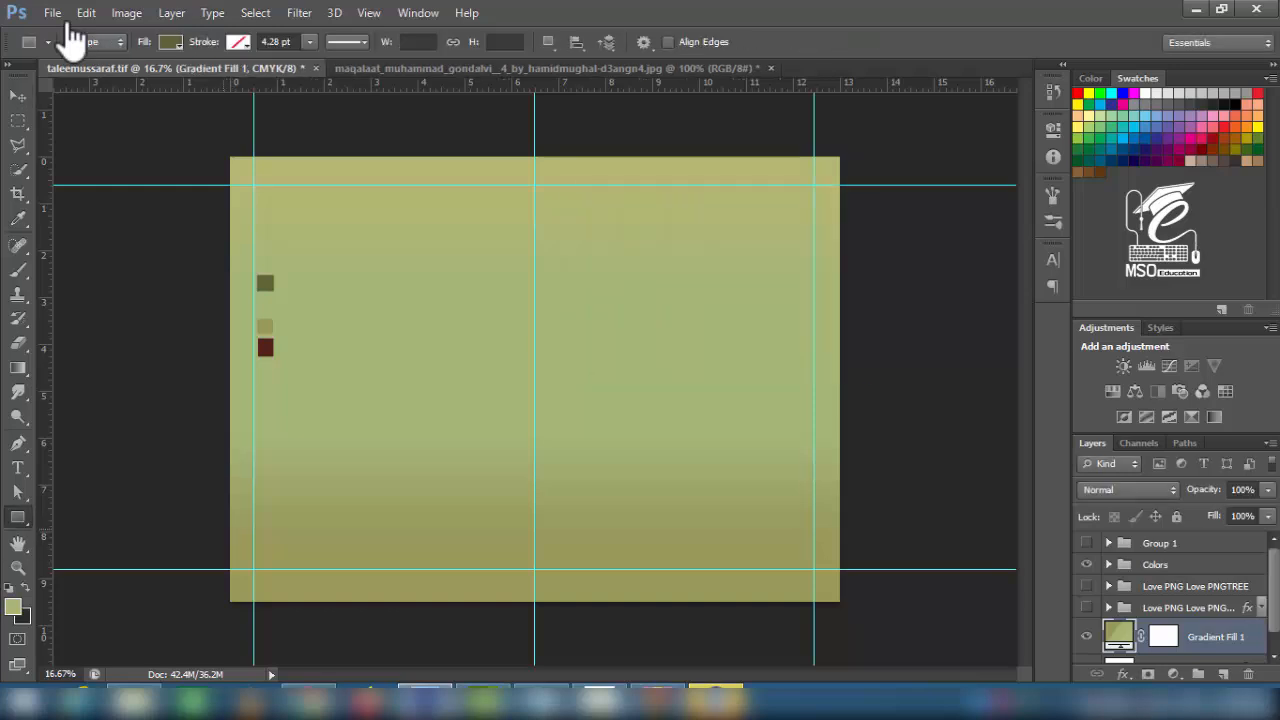
# - Draw a filled rectangle band across the bottom of the cover
pyautogui.moveTo(224, 532); pyautogui.dragTo(842, 604)
pyautogui.click(170, 42)
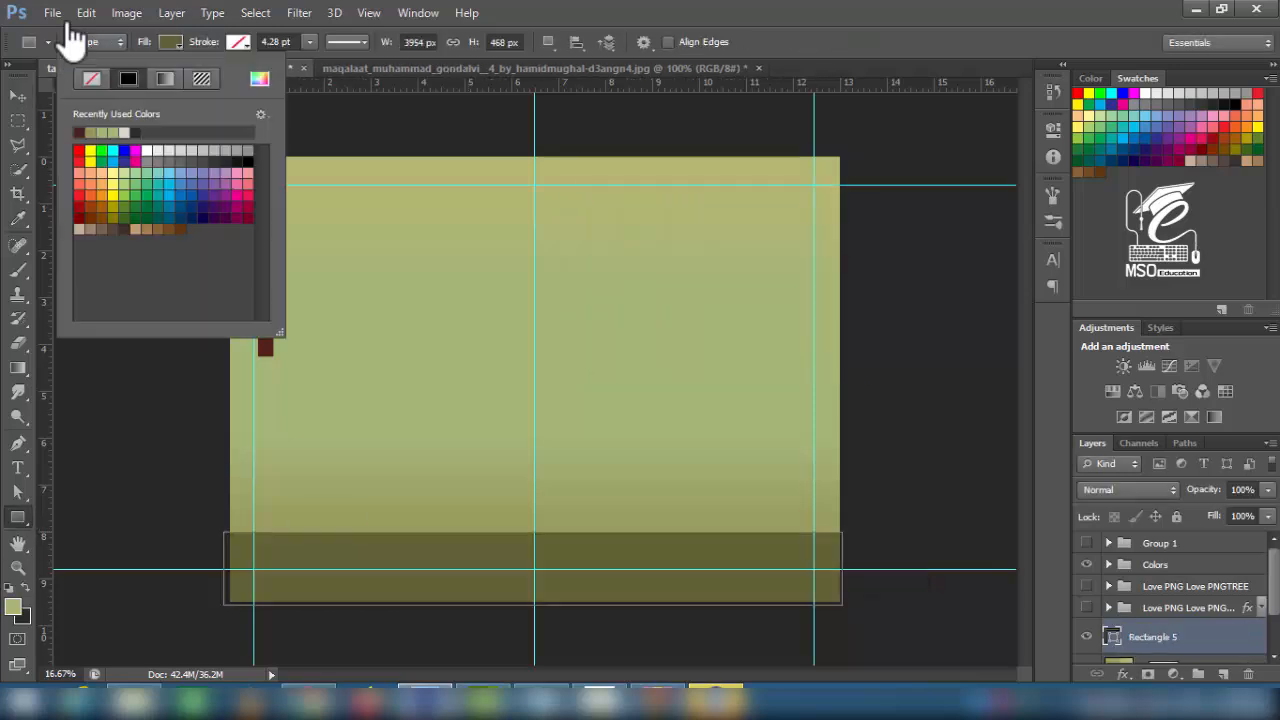
pyautogui.click(260, 79)
pyautogui.press('Return')
# - Move the colour swatch squares to the right and make the band's fill olive
pyautogui.press('v')
pyautogui.moveTo(271, 284); pyautogui.dragTo(760, 282)
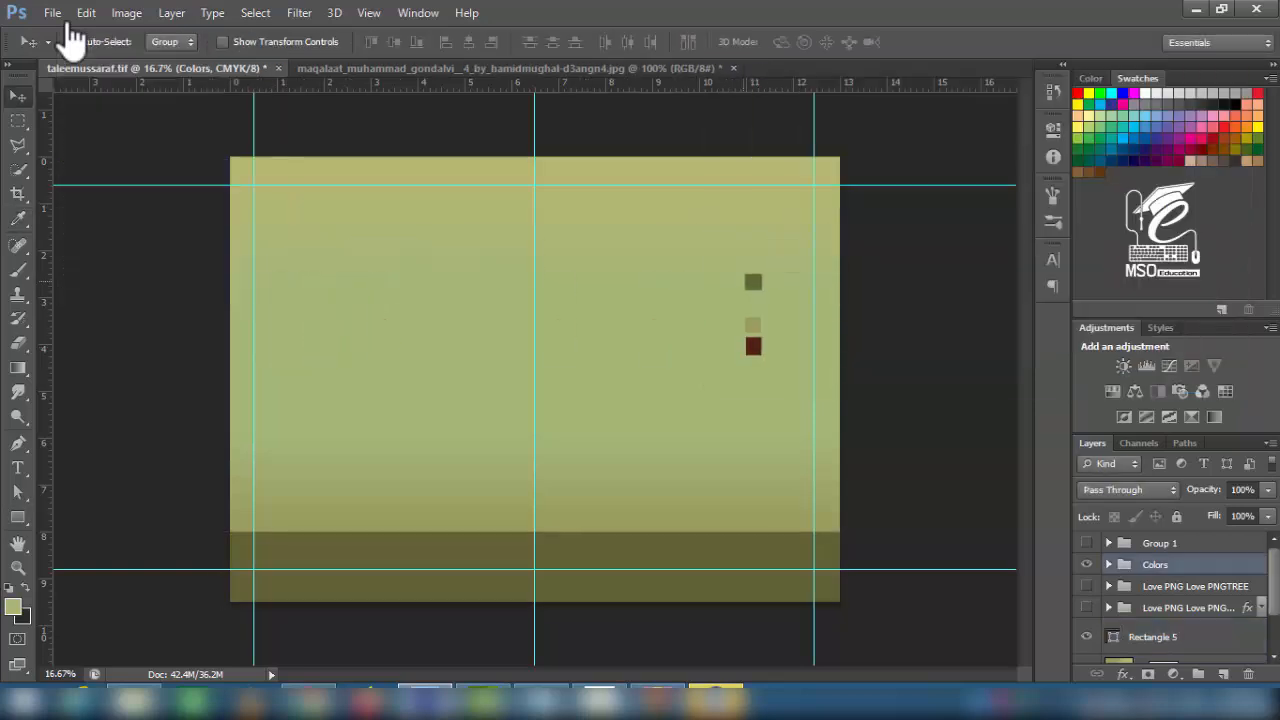
pyautogui.click(18, 517)
pyautogui.click(170, 42)
pyautogui.click(260, 79)
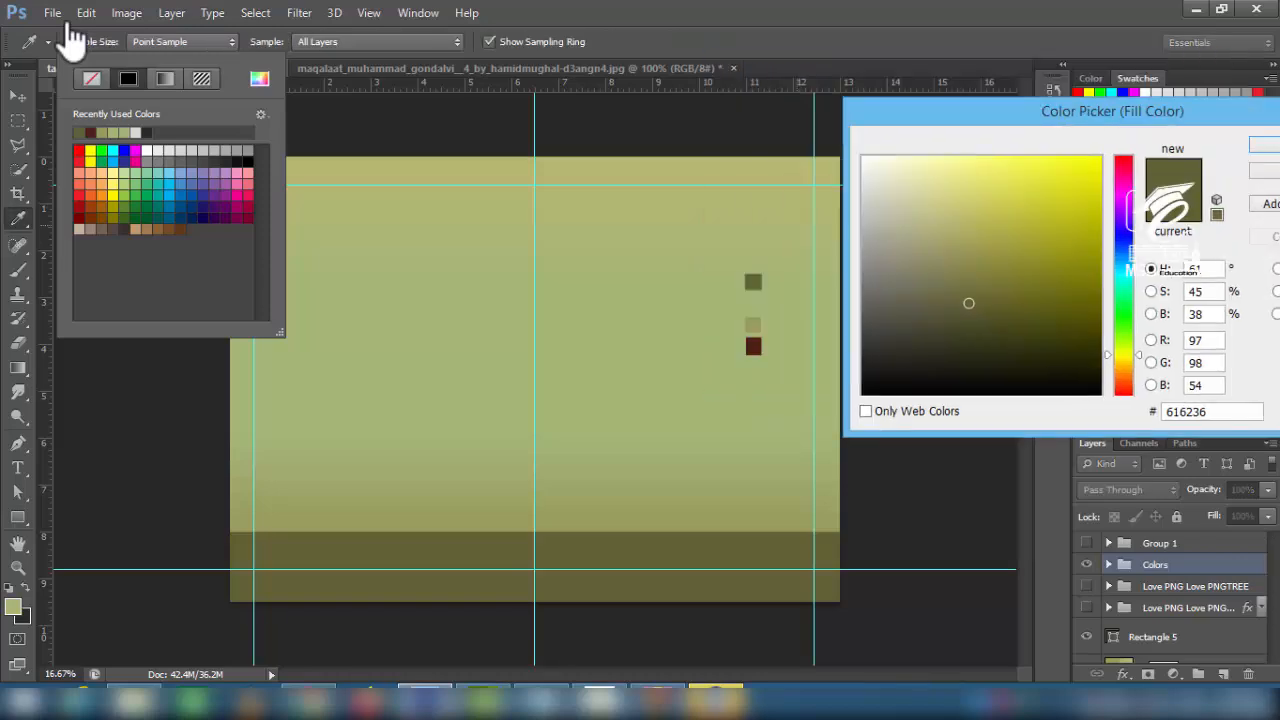
pyautogui.press('Return')
# - Stretch the bottom band slightly taller, then duplicate its layer
pyautogui.click(18, 96)
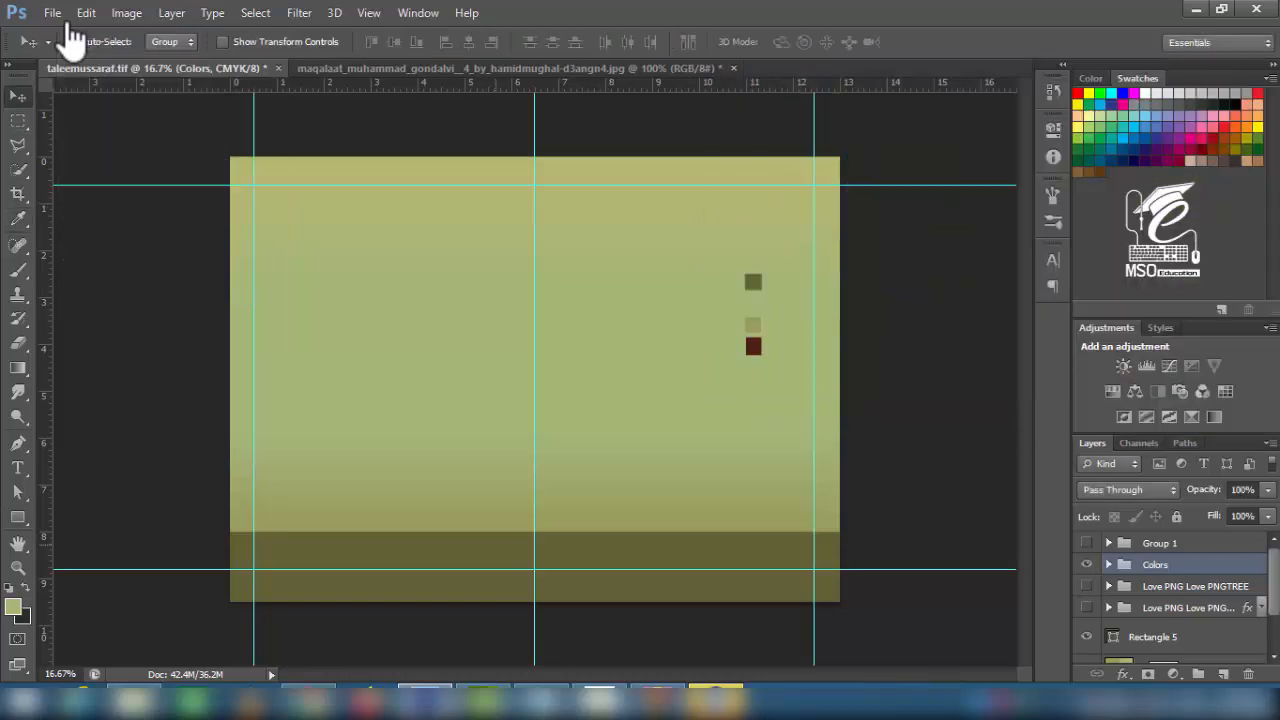
pyautogui.click(534, 562)
pyautogui.hotkey('ctrl', 't')
pyautogui.moveTo(534, 532)
pyautogui.mouseDown()
pyautogui.moveTo(534, 519)
pyautogui.moveTo(534, 531)
pyautogui.mouseUp()
pyautogui.press('Return')
pyautogui.hotkey('ctrl', 'j')
# - Turn the original band dark red, duplicate it, and squash the copy into a thin upper stripe
pyautogui.hotkey('alt', '[')
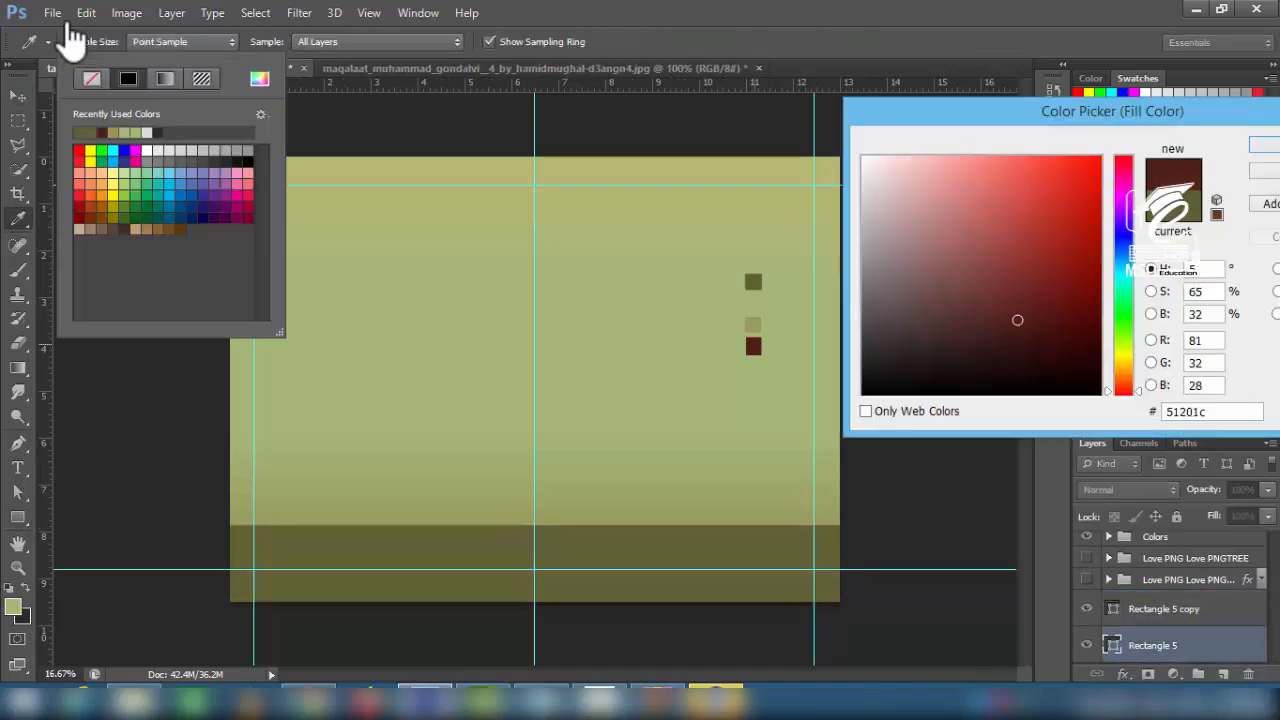
pyautogui.press('Return')
pyautogui.press('v')
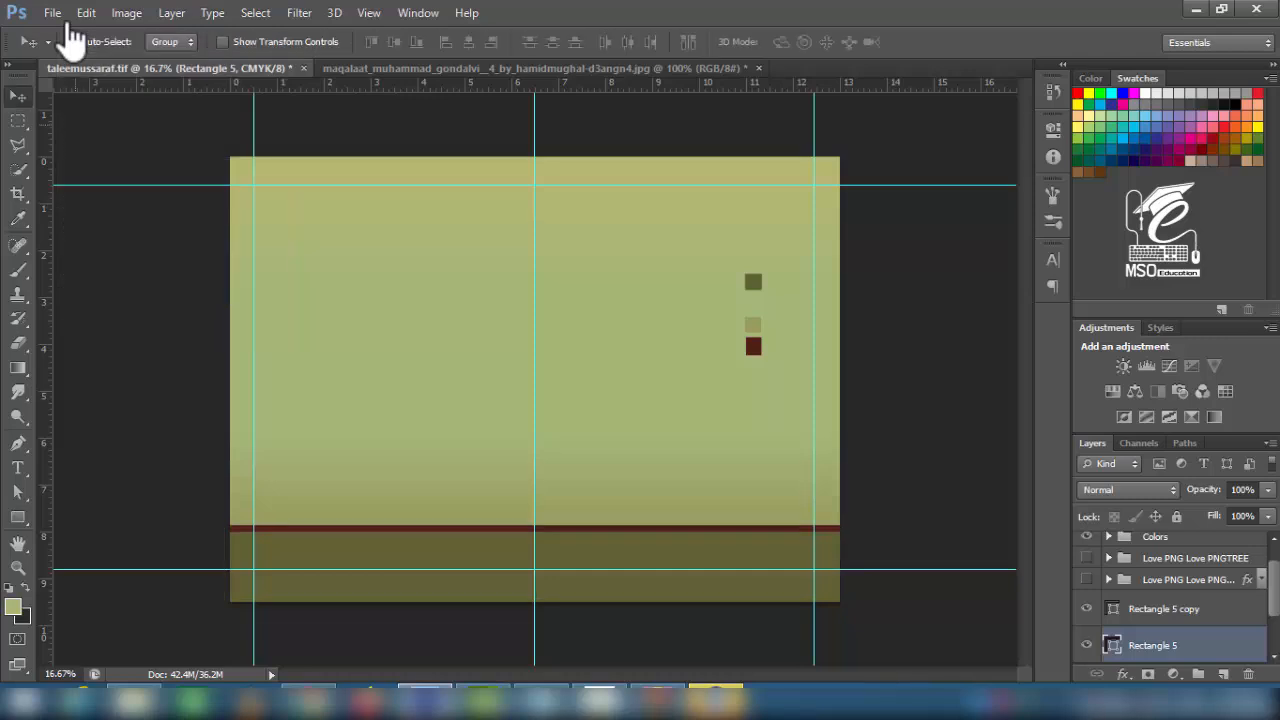
pyautogui.hotkey('ctrl', 'j')
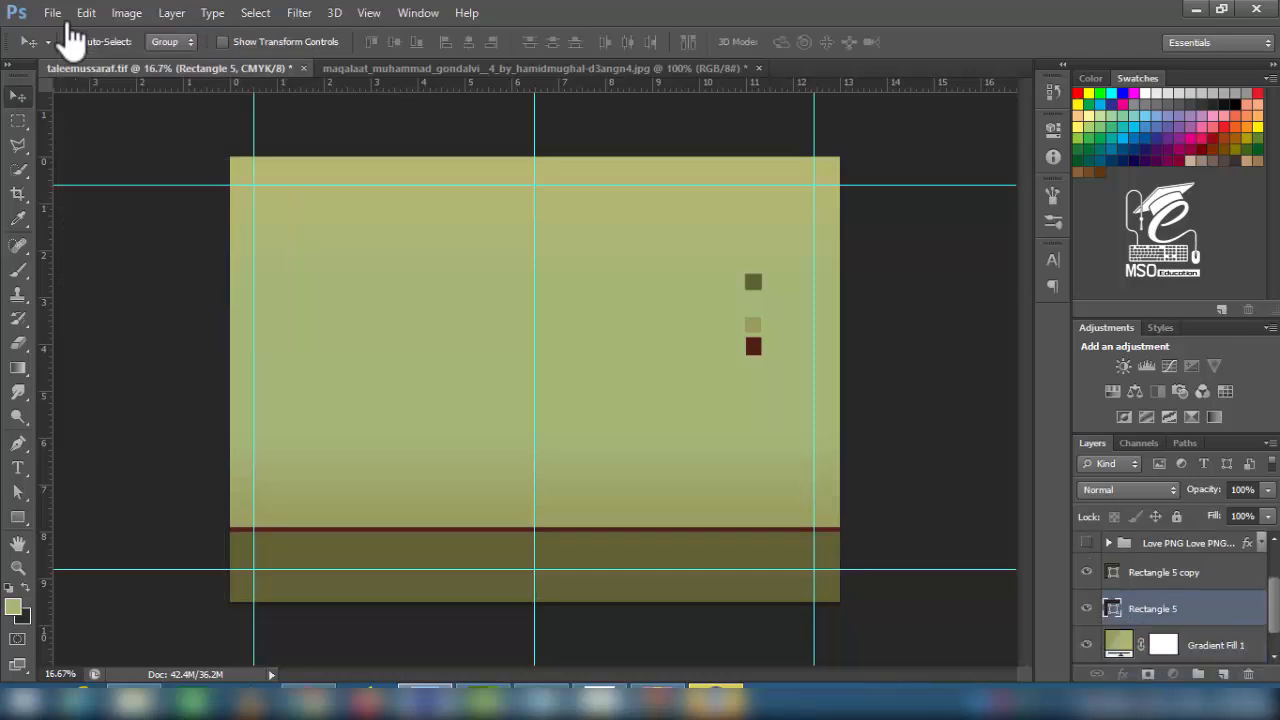
pyautogui.moveTo(656, 536); pyautogui.dragTo(660, 239)
pyautogui.hotkey('ctrl', 'z')
pyautogui.hotkey('ctrl', 't')
pyautogui.moveTo(533, 309); pyautogui.dragTo(533, 250)
pyautogui.press('Return')
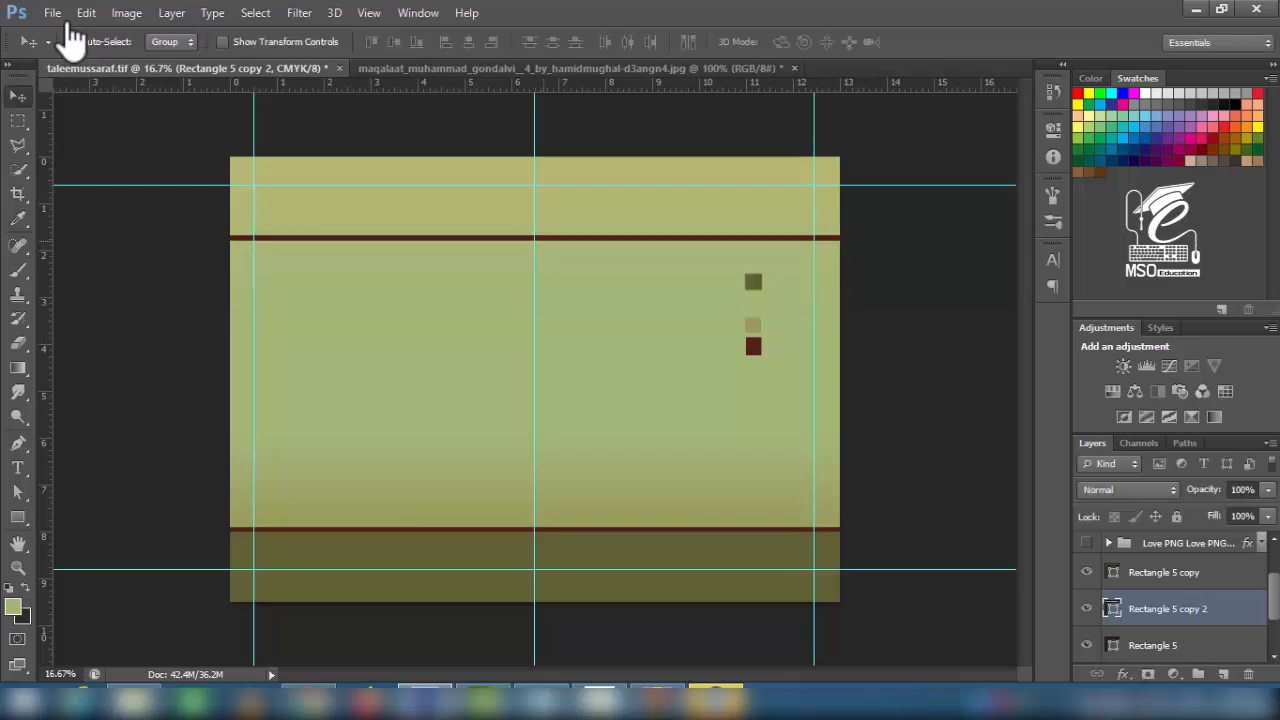
# - Make the top maroon stripe thinner and add two vertical guides on either side of centre
pyautogui.hotkey('ctrl', '+')
pyautogui.hotkey('ctrl', '+')
pyautogui.hotkey('ctrl', 't')
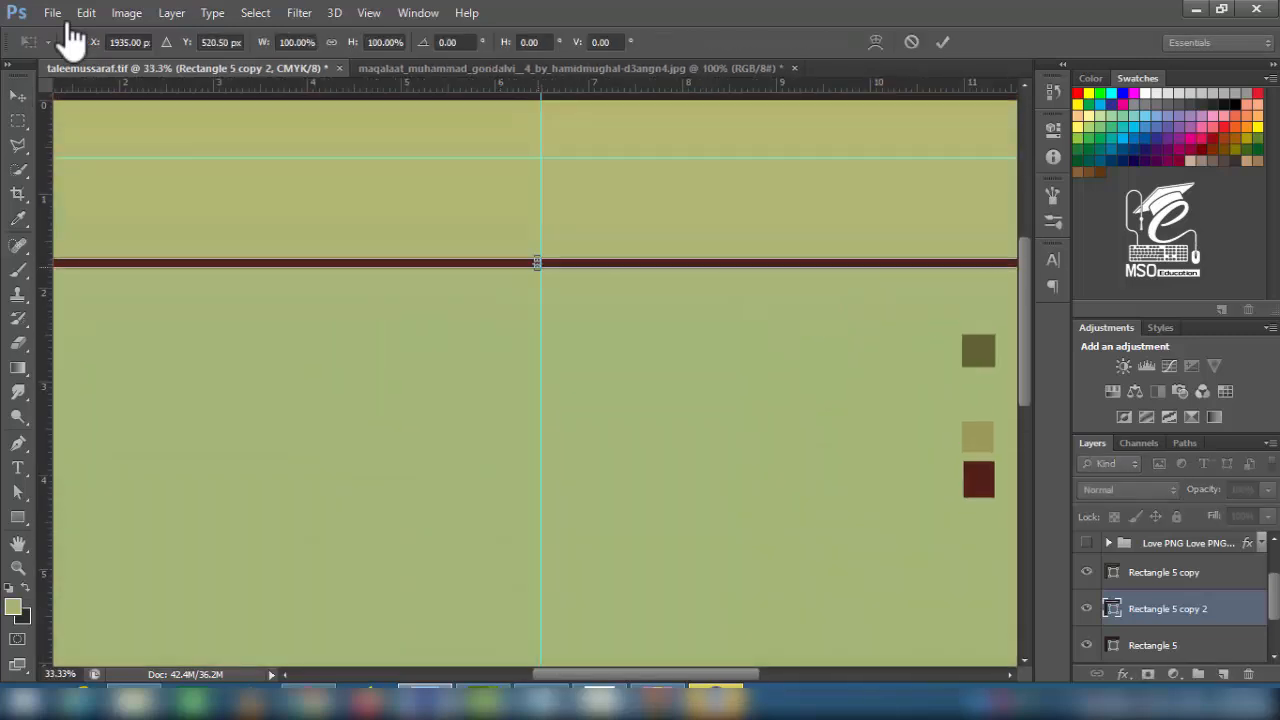
pyautogui.hotkey('ctrl', '+')
pyautogui.hotkey('ctrl', '+')
pyautogui.hotkey('ctrl', '+')
pyautogui.moveTo(537, 125); pyautogui.dragTo(564, 393)
pyautogui.moveTo(563, 396); pyautogui.dragTo(563, 384)
pyautogui.press('Return')
pyautogui.hotkey('ctrl', '0')
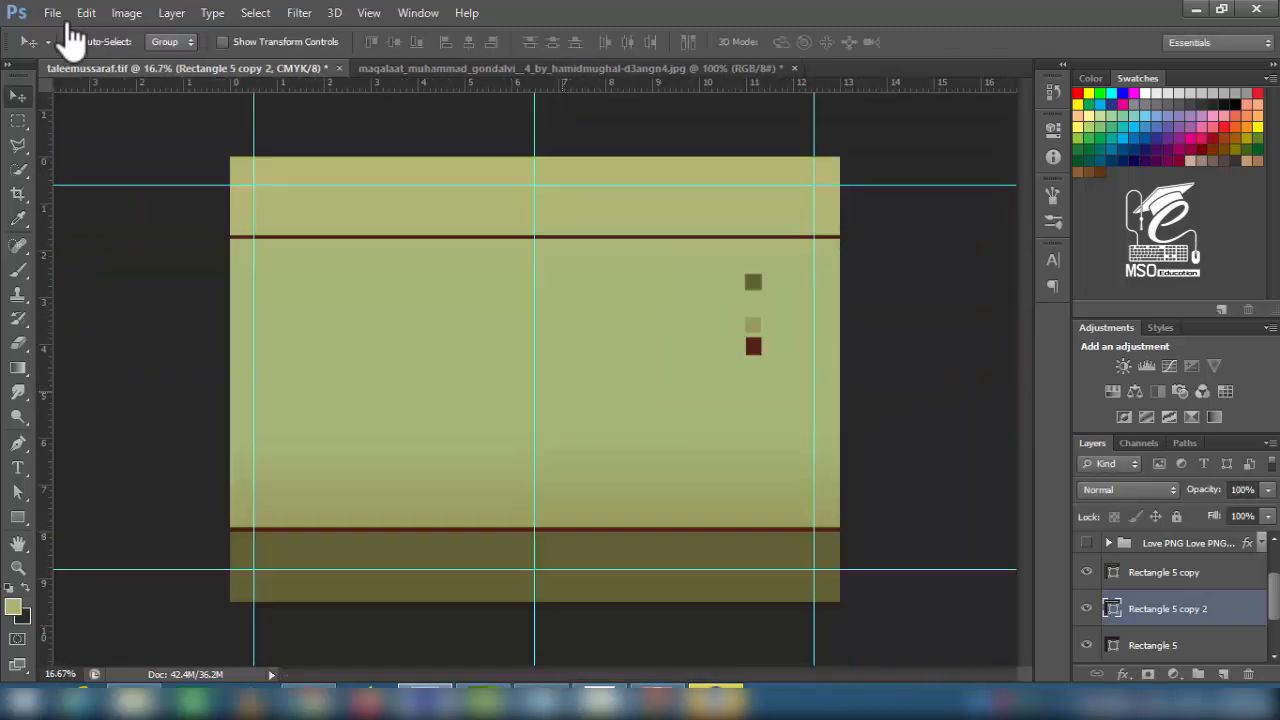
pyautogui.moveTo(45, 402); pyautogui.dragTo(510, 404)
pyautogui.moveTo(45, 508); pyautogui.dragTo(558, 495)
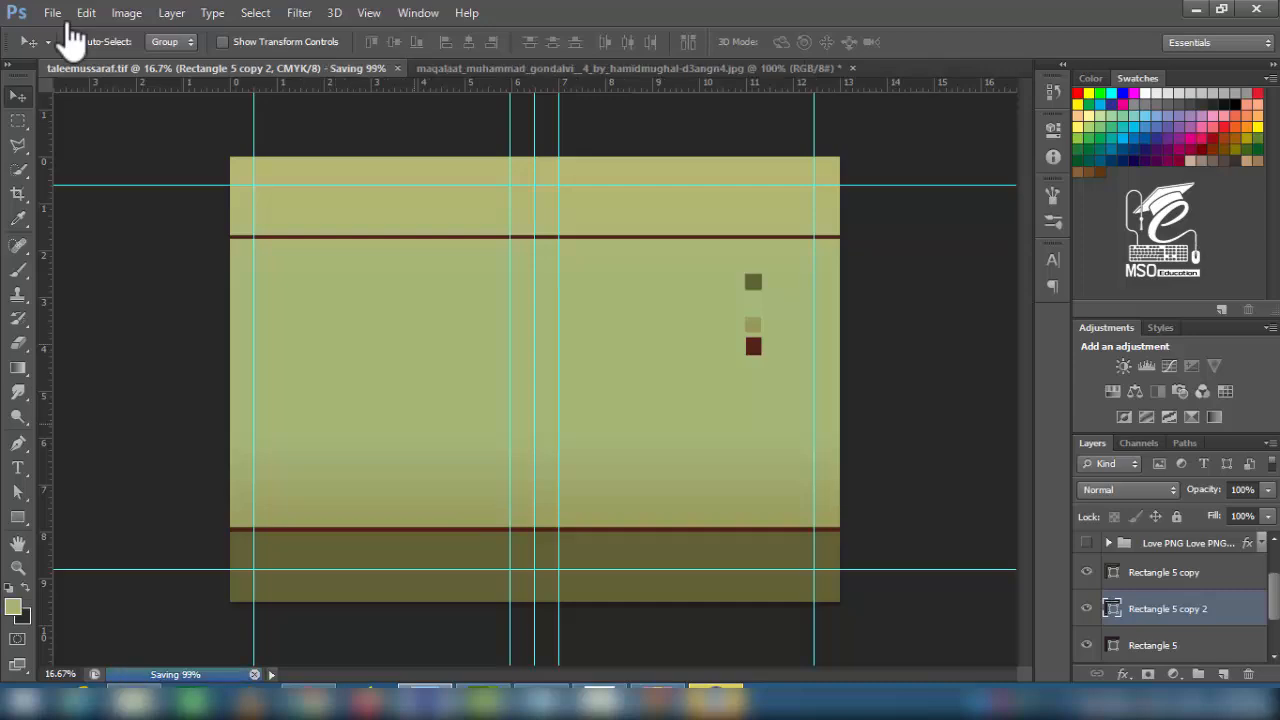
pyautogui.click(52, 12)
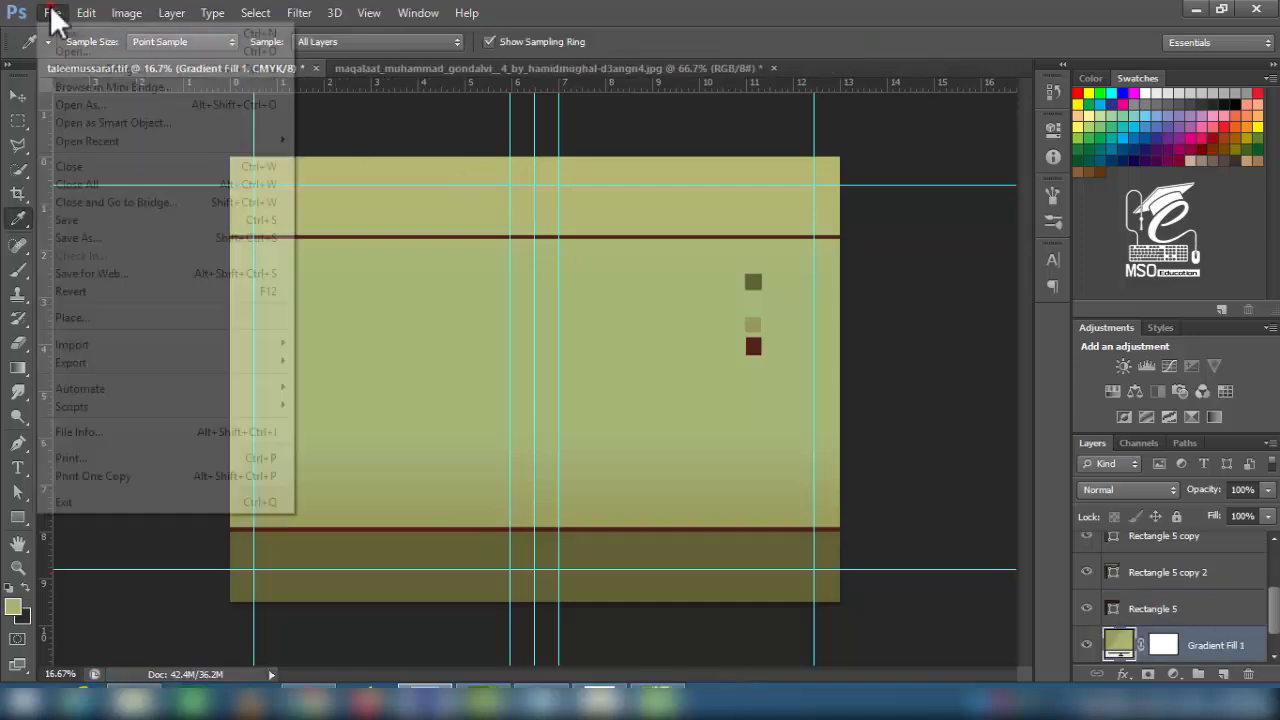
pyautogui.click(70, 48)
pyautogui.click(437, 120)
pyautogui.click(457, 360)
pyautogui.doubleClick(531, 266)
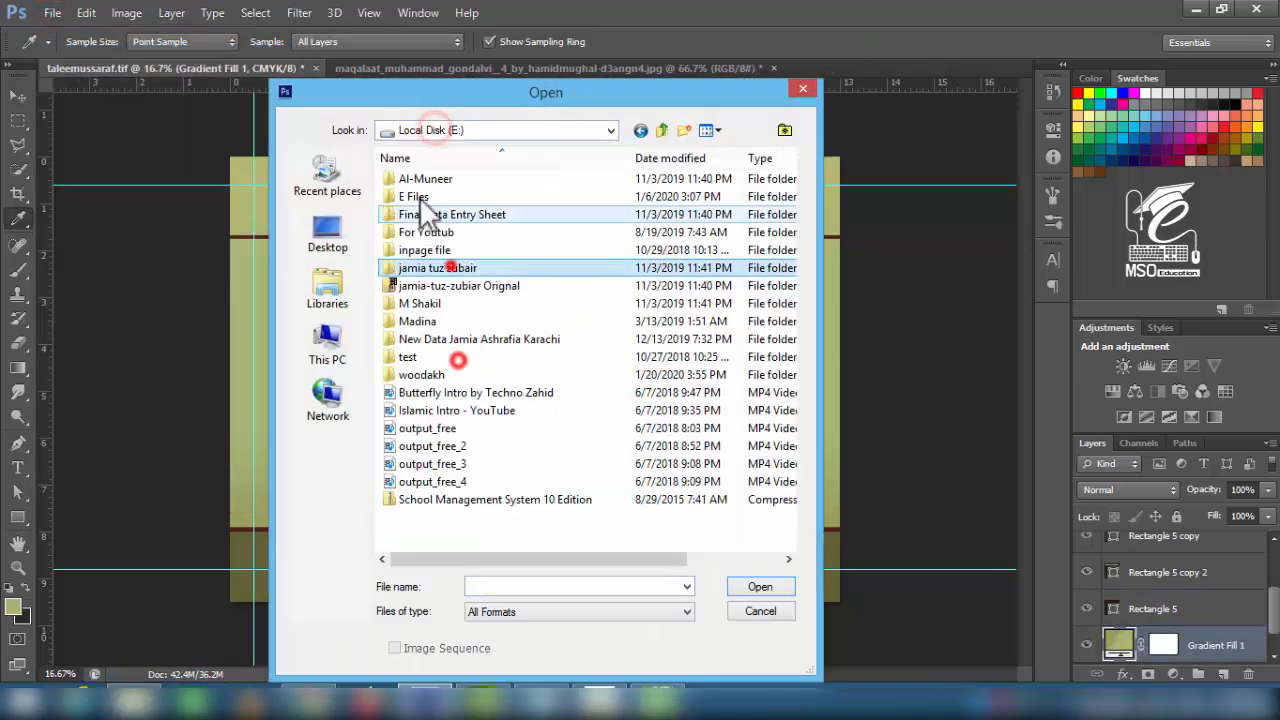
pyautogui.doubleClick(449, 266)
pyautogui.doubleClick(526, 204)
pyautogui.doubleClick(427, 224)
pyautogui.click(404, 177)
pyautogui.click(756, 586)
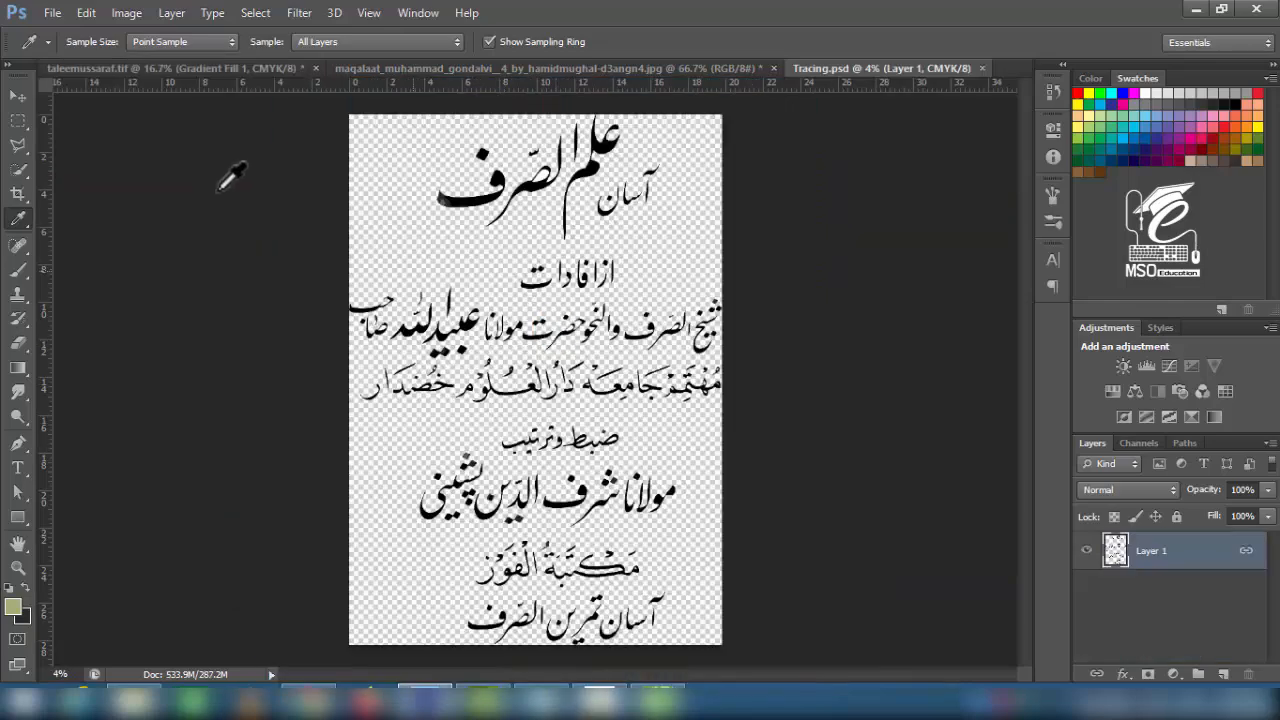
# - Zoom into the calligraphy and Magic Wand-select the white area inside a letter
pyautogui.hotkey('ctrl', '+')
pyautogui.hotkey('ctrl', '+')
pyautogui.hotkey('ctrl', '+')
pyautogui.hotkey('ctrl', '+')
pyautogui.scroll(10, 230, 178)
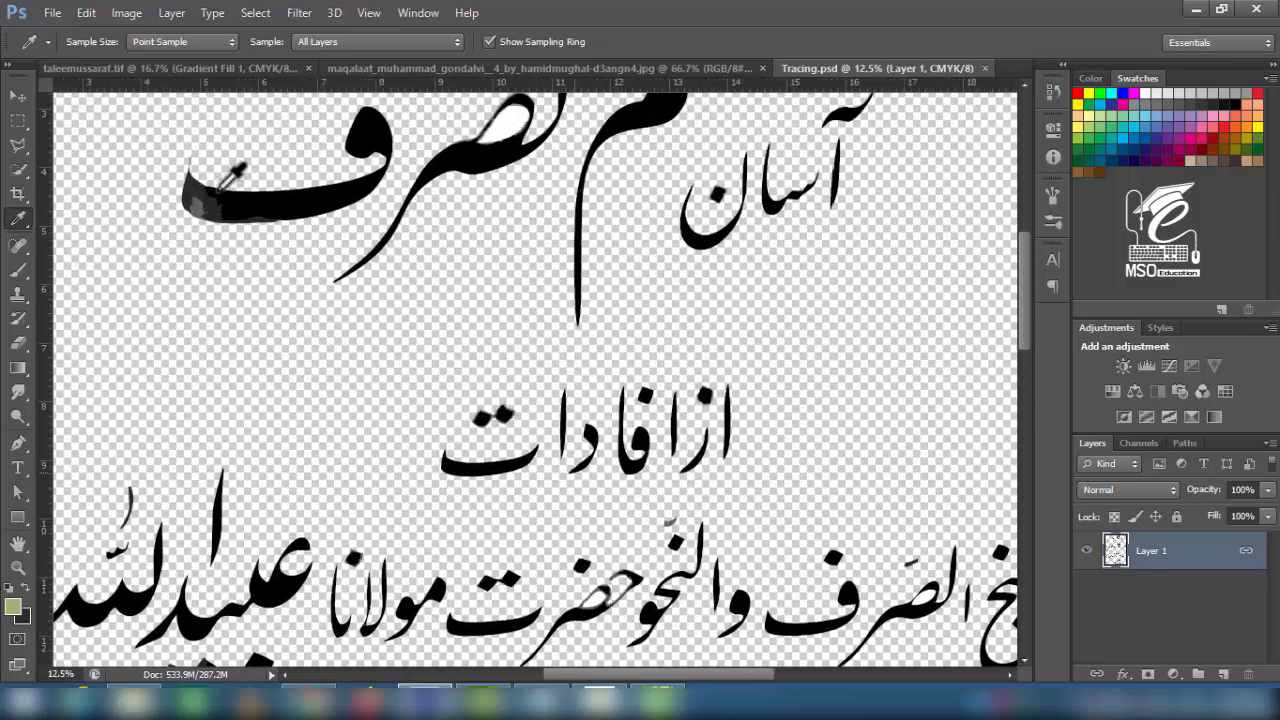
pyautogui.press('w')
pyautogui.press('v')
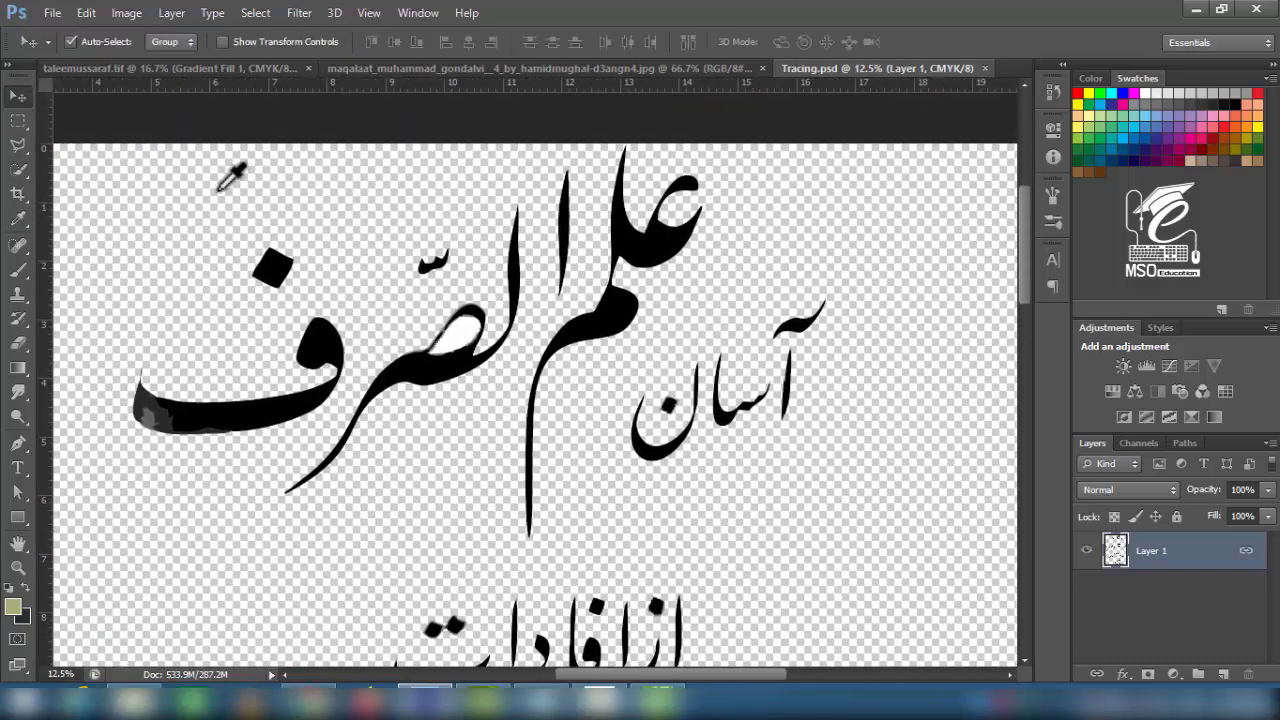
pyautogui.press('m')
pyautogui.rightClick(18, 169)
pyautogui.click(100, 189)
pyautogui.click(460, 336)
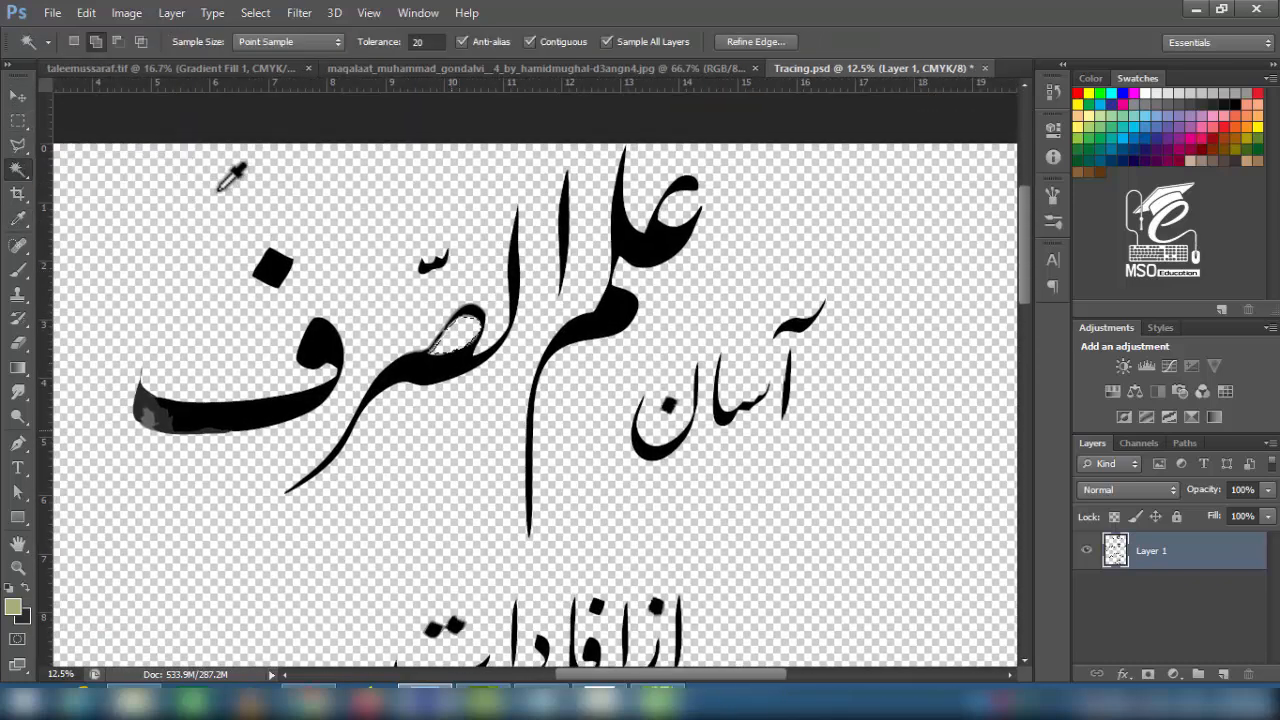
# - Outline the title with the Polygonal Lasso and scale it into the cover's upper left
pyautogui.click(18, 96)
pyautogui.click(18, 145)
pyautogui.click(168, 166)
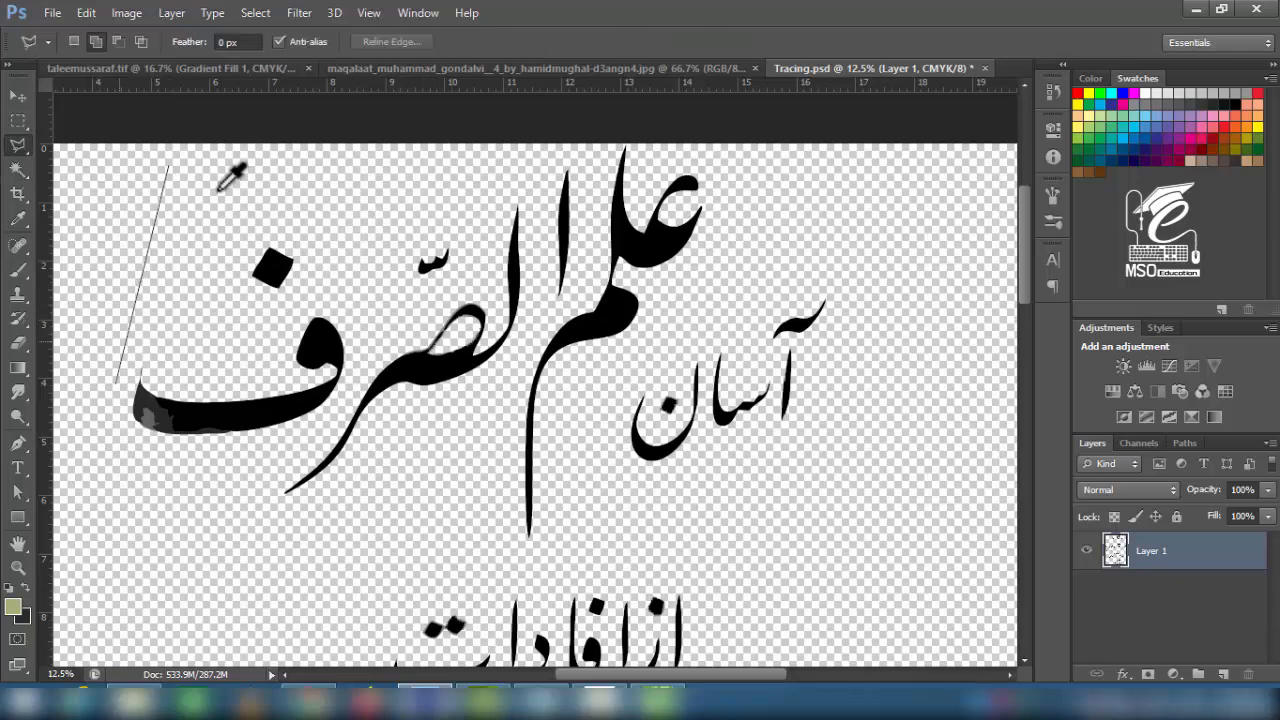
pyautogui.doubleClick(232, 176)
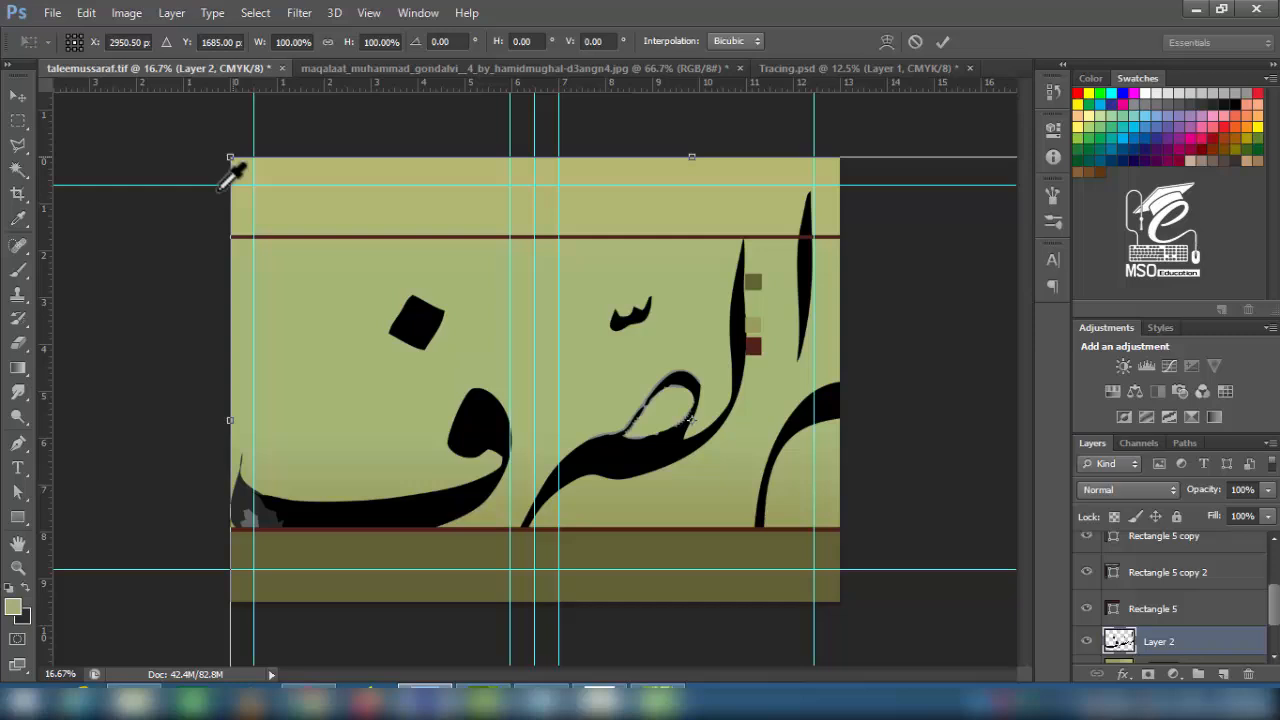
pyautogui.moveTo(230, 157); pyautogui.dragTo(359, 265)
pyautogui.moveTo(426, 290); pyautogui.dragTo(430, 291)
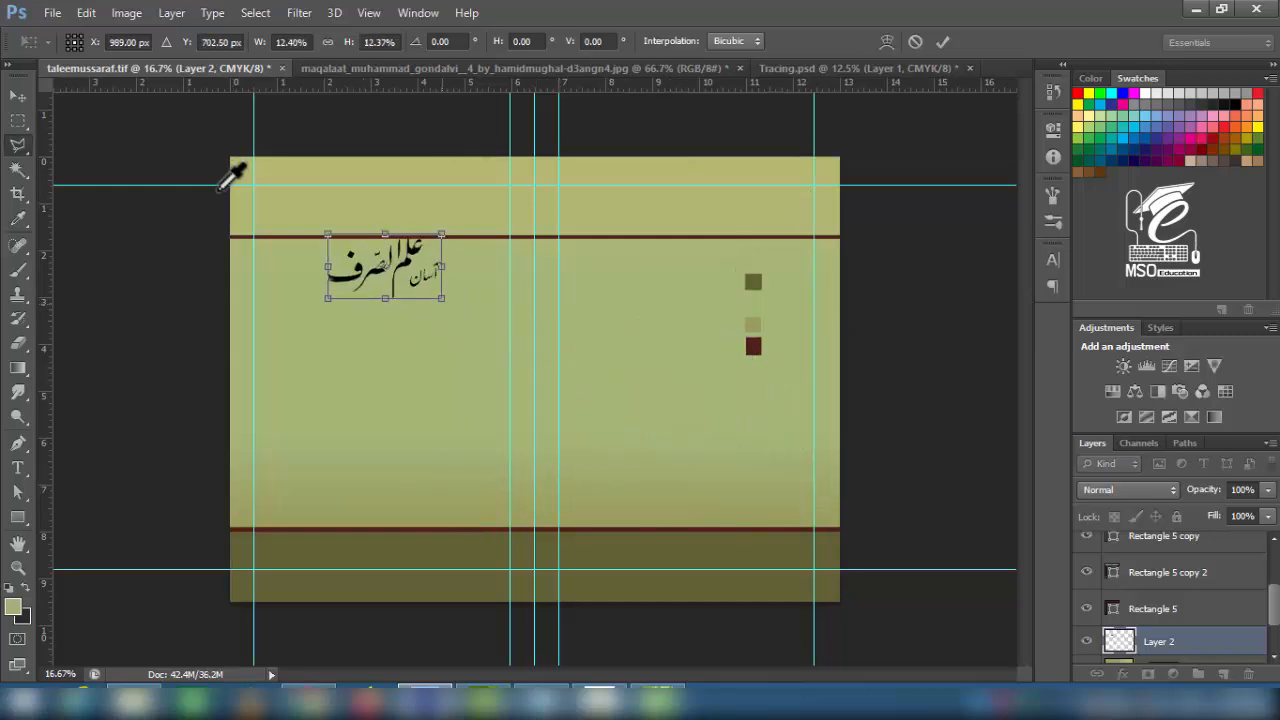
# - Commit the title's size, cut the main title words to their own layer, and move them beside آسان
pyautogui.press('Return')
pyautogui.hotkey('ctrl', '+')
pyautogui.hotkey('ctrl', '+')
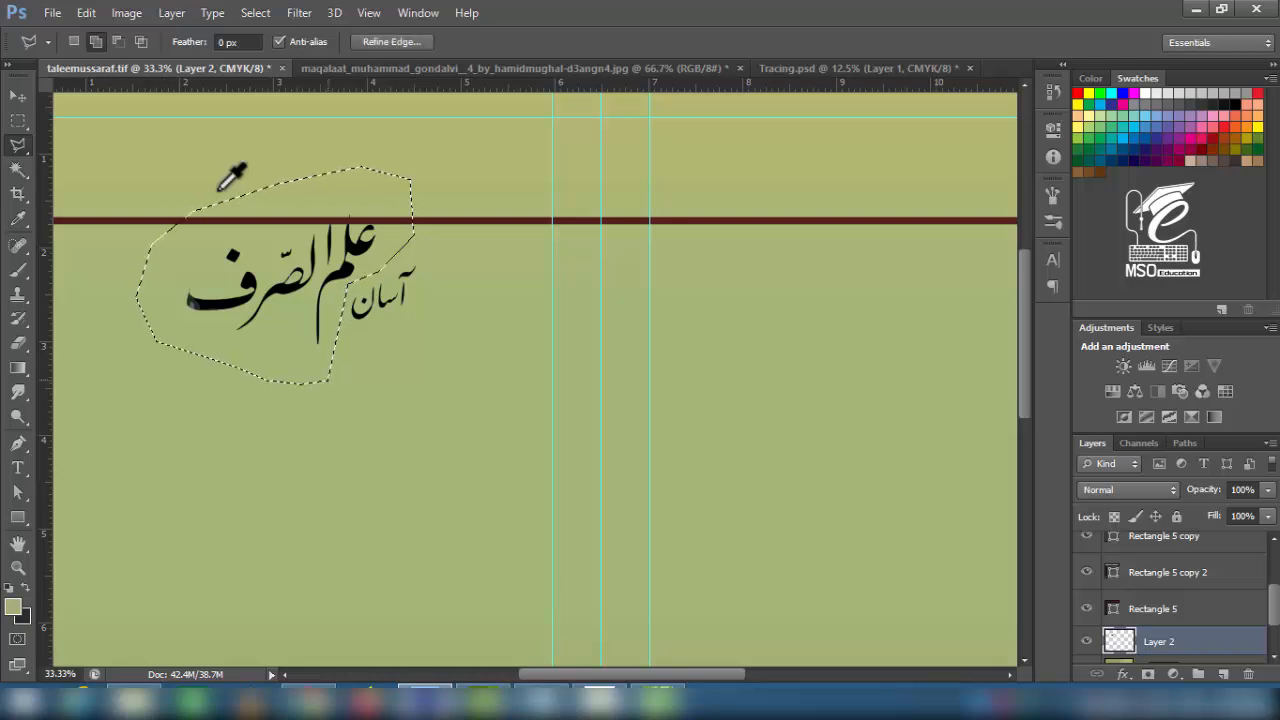
pyautogui.hotkey('ctrl', 'x')
pyautogui.hotkey('ctrl', 'v')
pyautogui.click(18, 96)
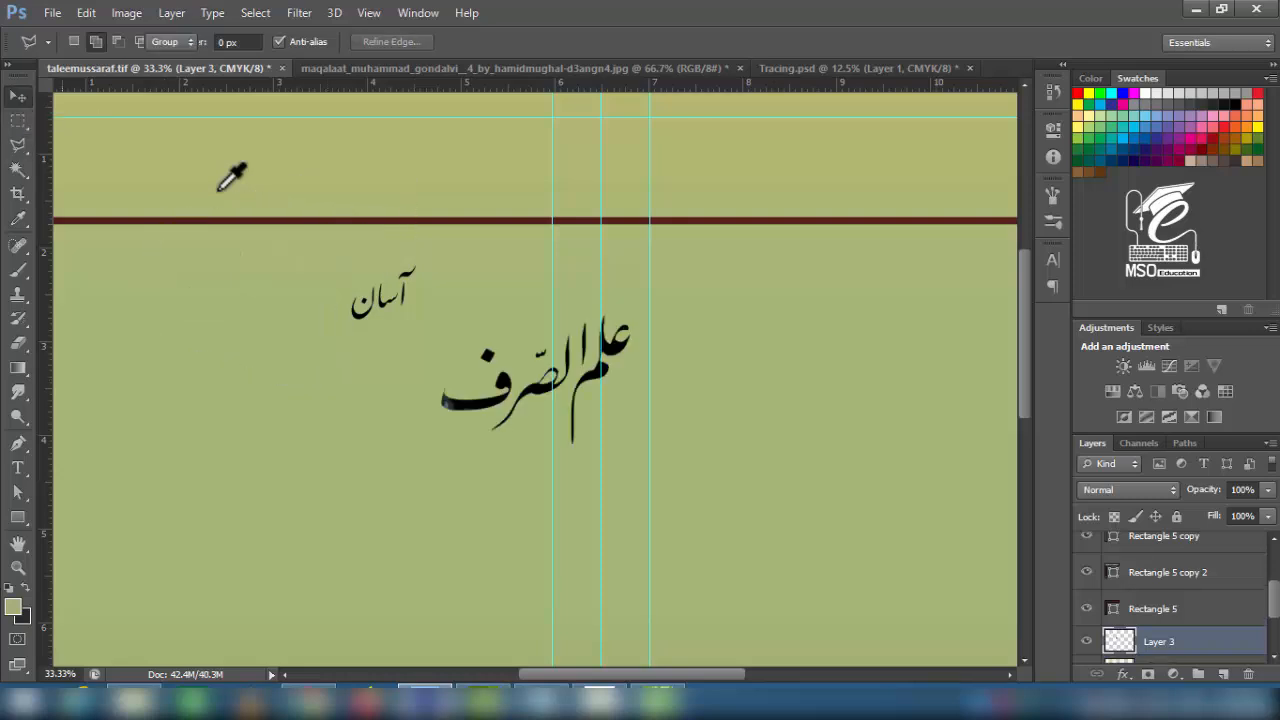
pyautogui.moveTo(457, 405)
pyautogui.mouseDown()
pyautogui.moveTo(243, 312)
pyautogui.moveTo(199, 318)
pyautogui.mouseUp()
# - Give the main title a maroon Color Overlay sampled from the stripe and a white stroke
pyautogui.doubleClick(1215, 642)
pyautogui.click(738, 329)
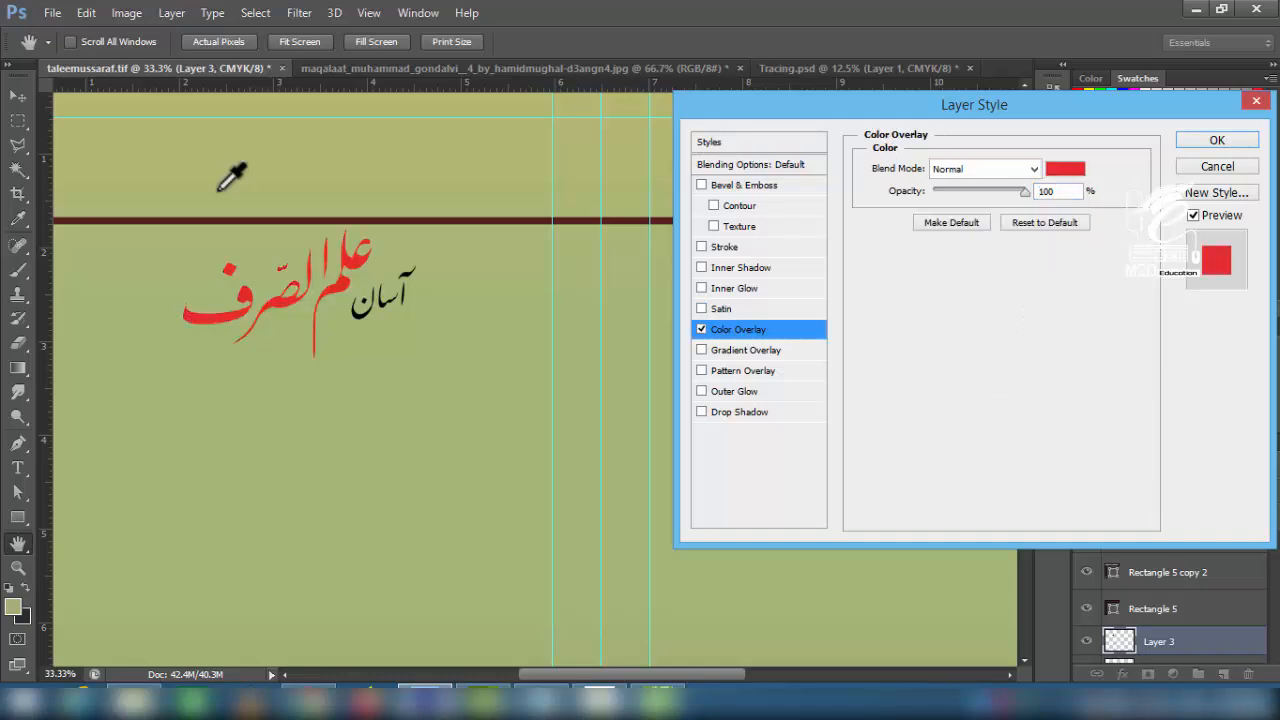
pyautogui.click(1071, 169)
pyautogui.click(219, 220)
pyautogui.click(898, 314)
pyautogui.click(1192, 169)
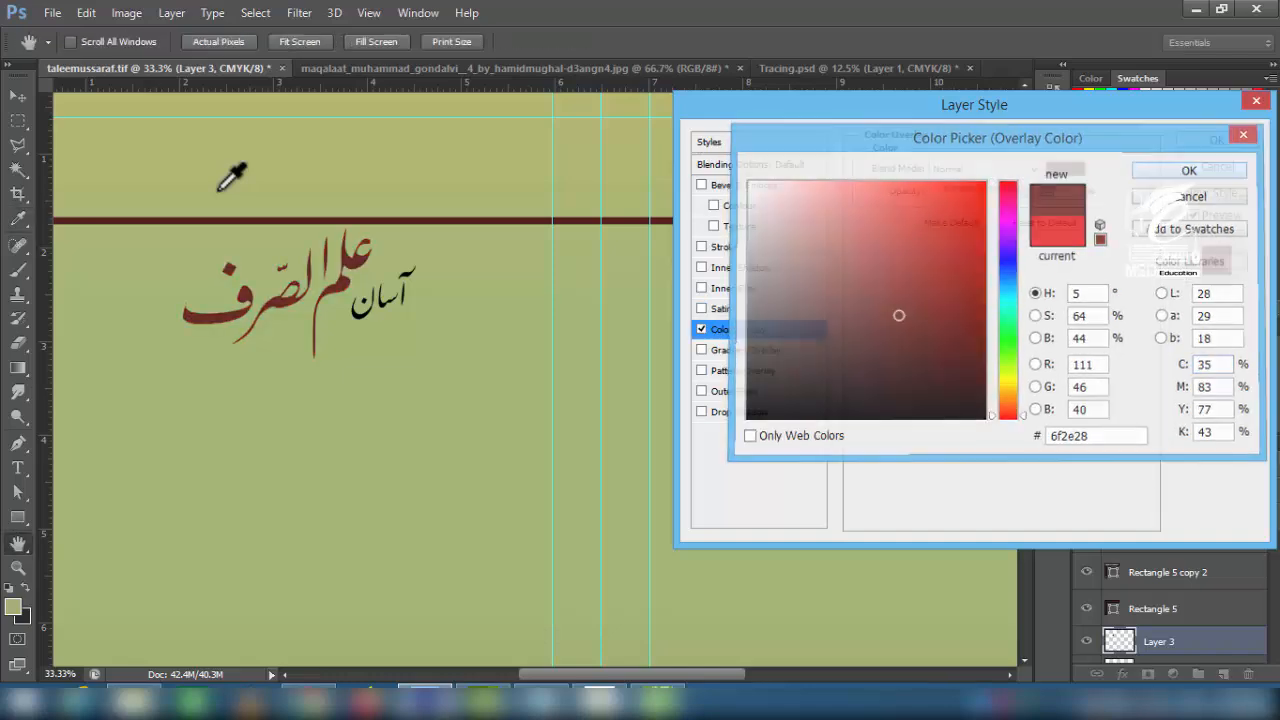
pyautogui.click(724, 247)
pyautogui.click(911, 297)
pyautogui.click(748, 182)
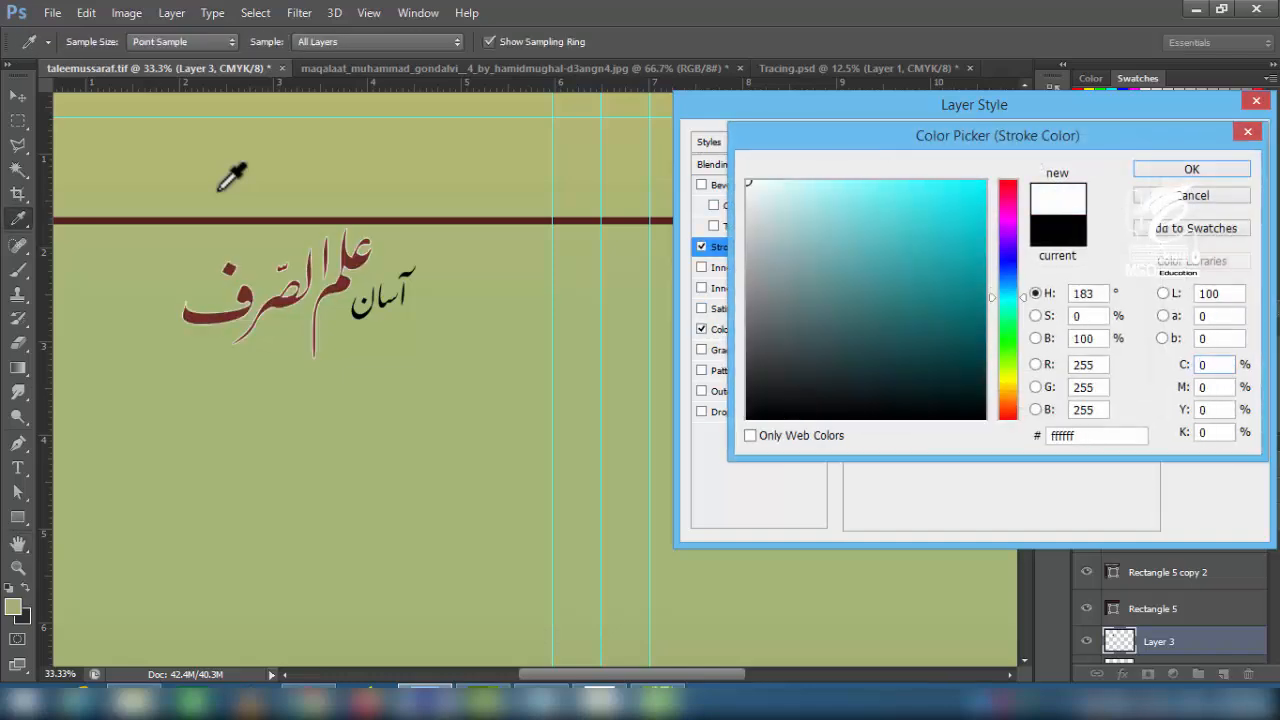
pyautogui.press('Return')
# - Add a 4 px white stroke to the word آسان
pyautogui.press('Return')
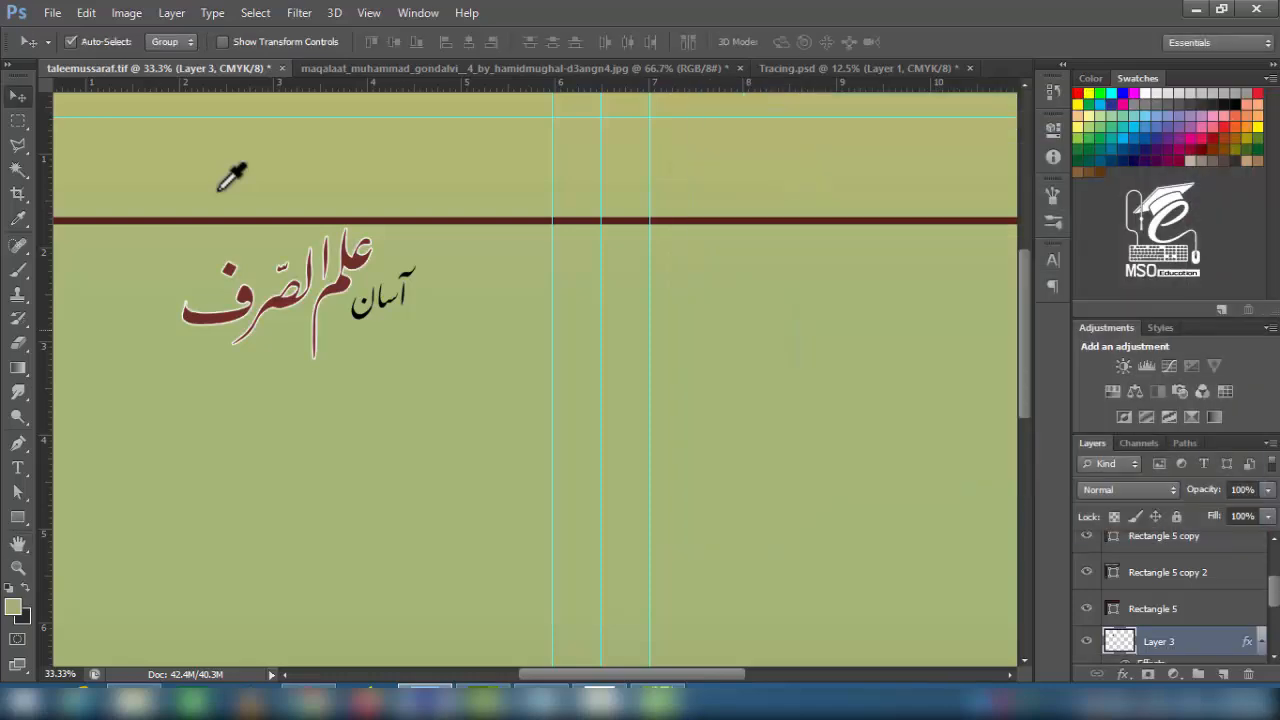
pyautogui.click(390, 298)
pyautogui.click(1123, 674)
pyautogui.click(1142, 491)
pyautogui.click(911, 297)
pyautogui.moveTo(754, 190); pyautogui.dragTo(743, 178)
pyautogui.press('Return')
pyautogui.write('4')
pyautogui.press('Return')
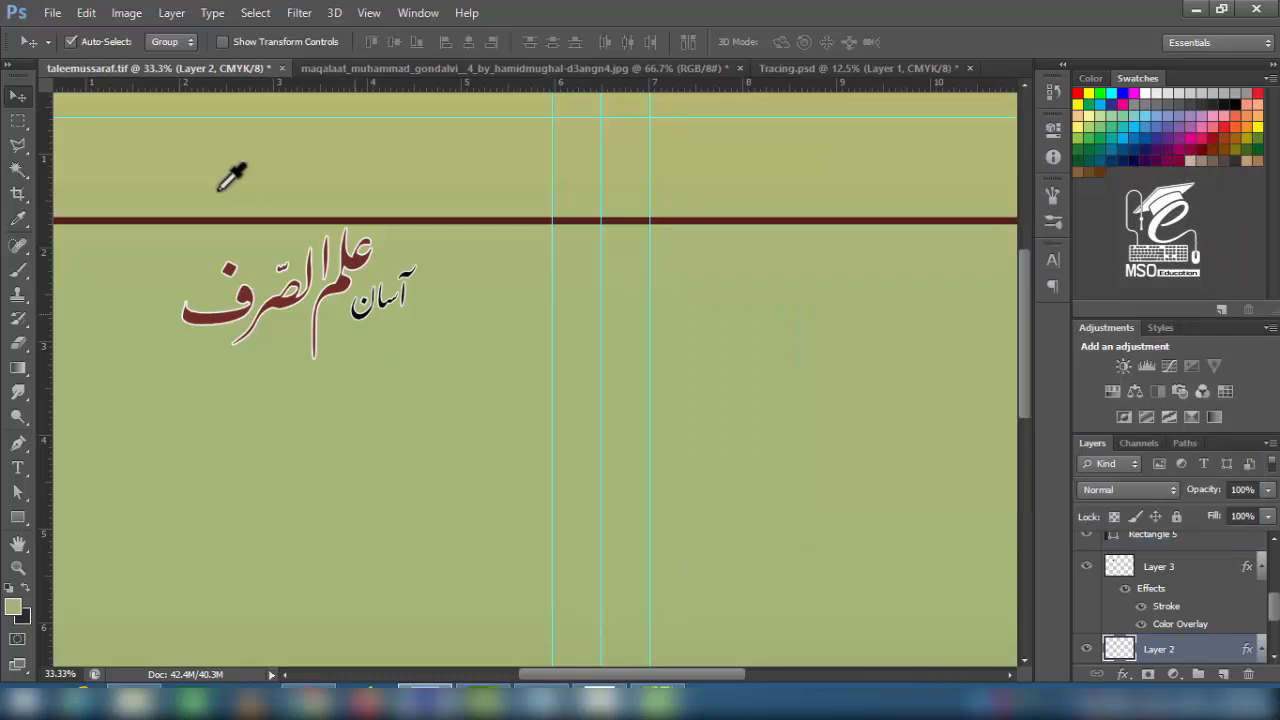
pyautogui.click(347, 293)
pyautogui.press('Return')
# - Nudge the red title word left, then shift both title words slightly right together
pyautogui.moveTo(346, 287); pyautogui.dragTo(327, 283)
pyautogui.moveTo(366, 307); pyautogui.dragTo(340, 314)
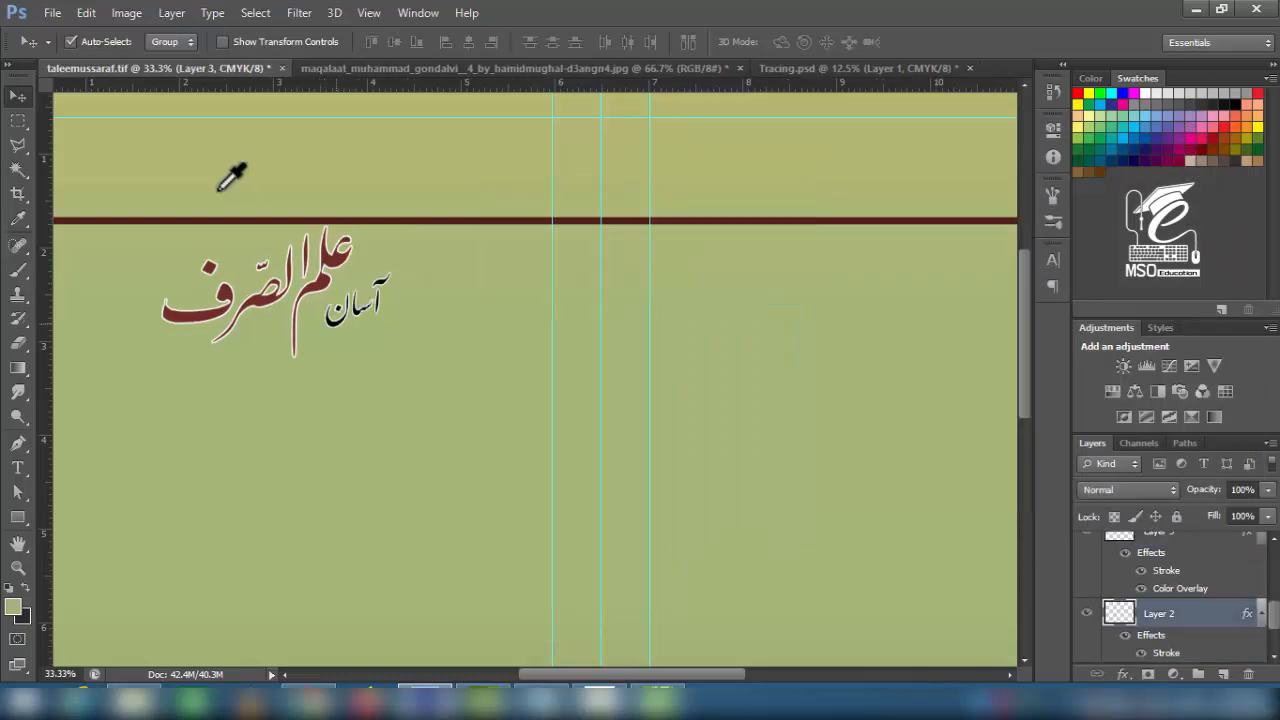
pyautogui.hotkey('ctrl', '-')
pyautogui.scroll(-3, 340, 314)
pyautogui.click(382, 162)
pyautogui.moveTo(382, 203); pyautogui.dragTo(395, 205)
# - In Tracing.psd, shrink the scanned calligraphy and move it up the page
pyautogui.click(810, 67)
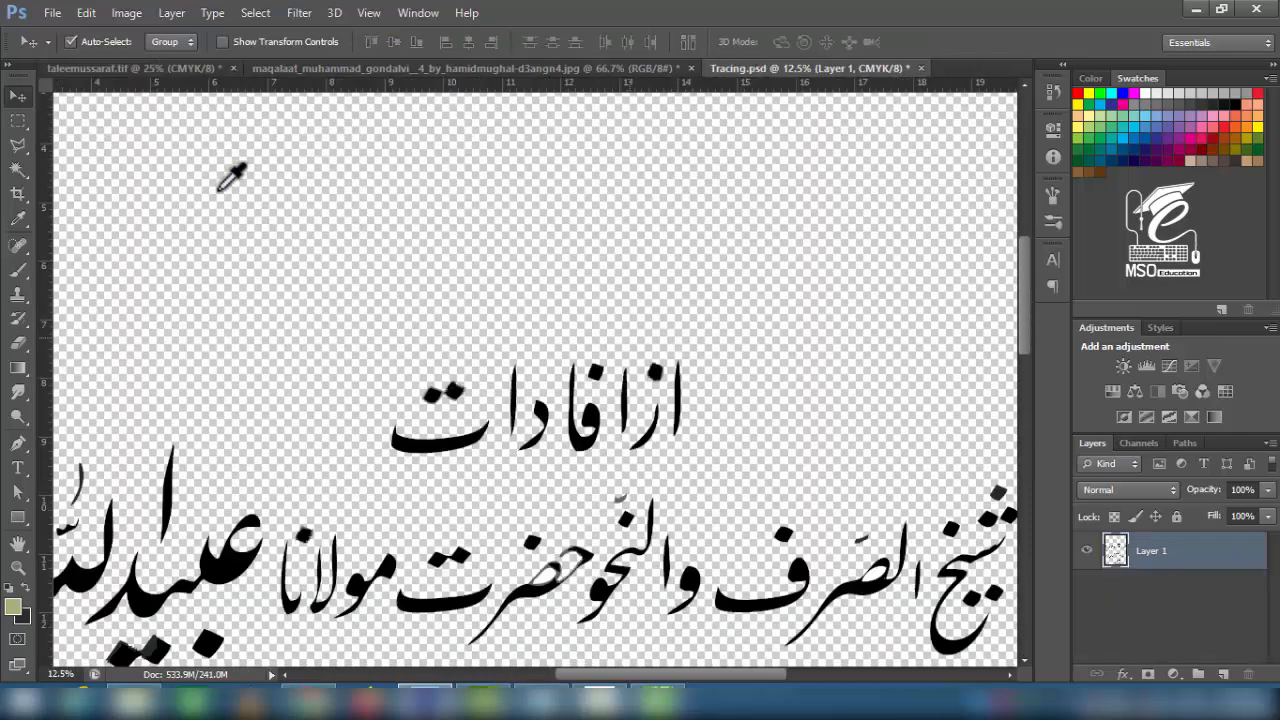
pyautogui.hotkey('ctrl', '-')
pyautogui.hotkey('ctrl', '-')
pyautogui.hotkey('ctrl', '-')
pyautogui.hotkey('ctrl', '-')
pyautogui.hotkey('ctrl', 't')
pyautogui.moveTo(722, 260); pyautogui.dragTo(637, 349)
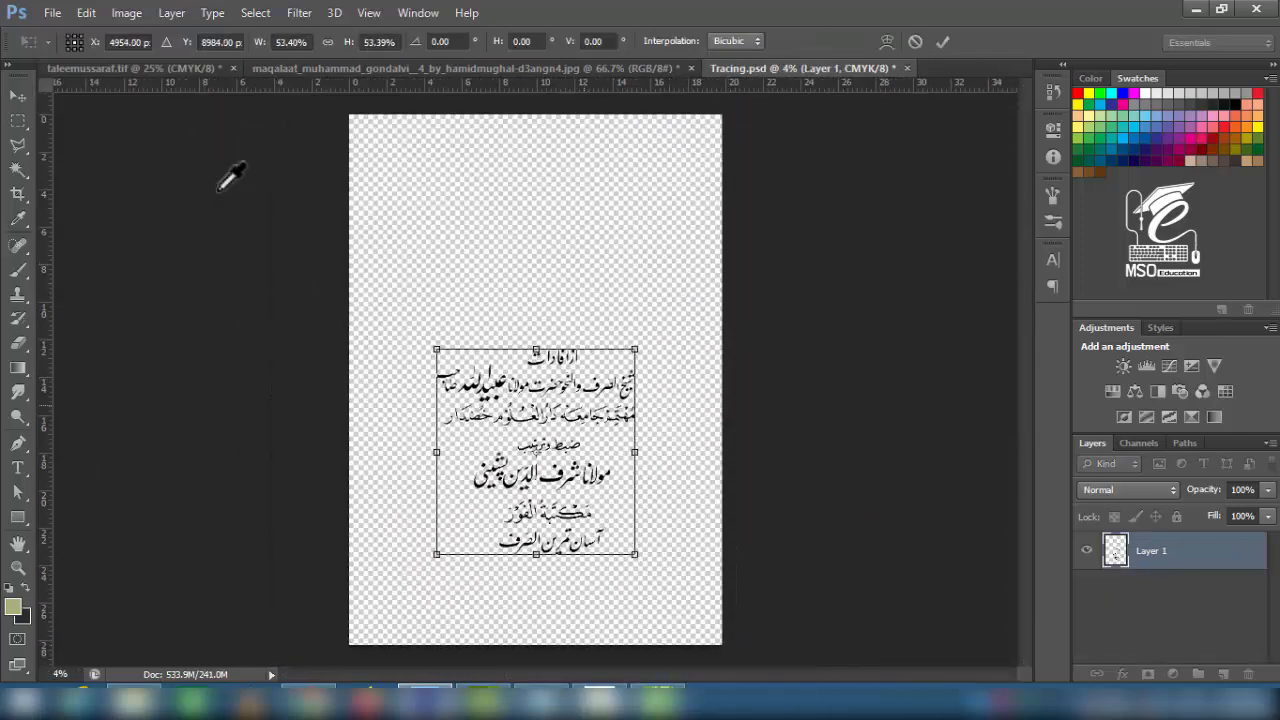
pyautogui.moveTo(560, 450); pyautogui.dragTo(560, 382)
pyautogui.moveTo(637, 281); pyautogui.dragTo(626, 290)
pyautogui.press('Return')
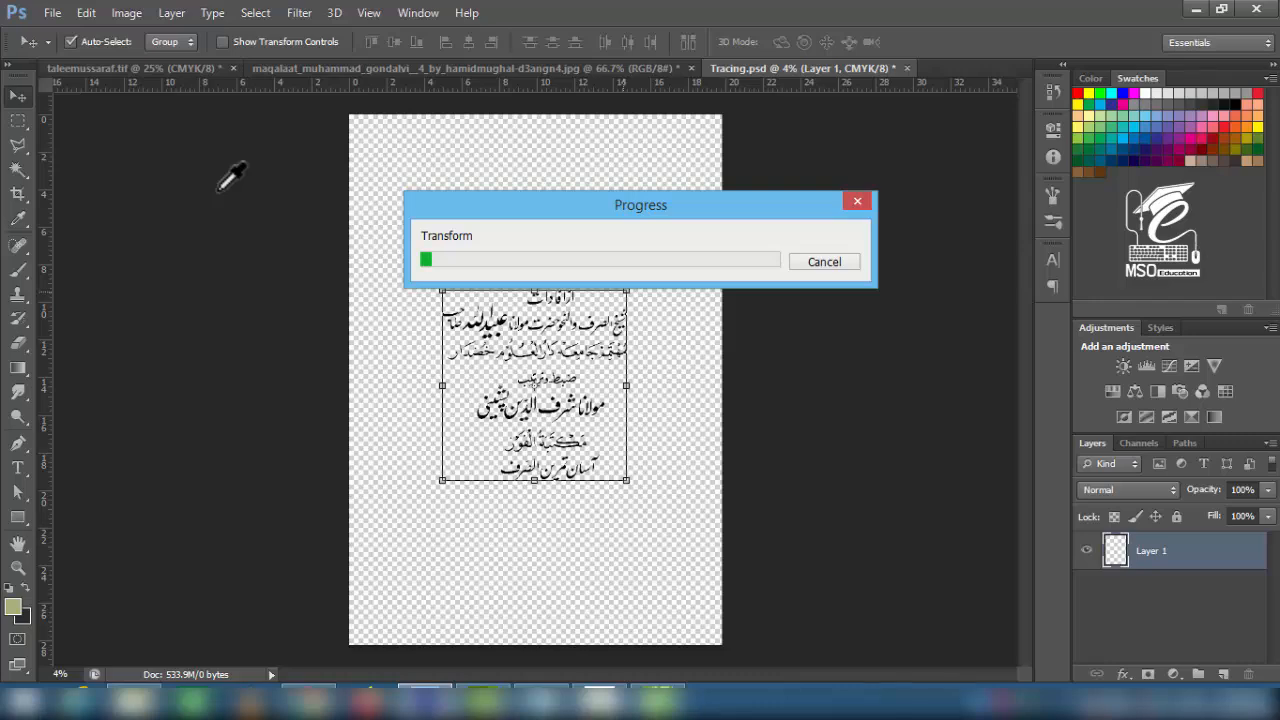
pyautogui.hotkey('ctrl', '+')
pyautogui.hotkey('ctrl', '+')
pyautogui.hotkey('ctrl', '+')
pyautogui.hotkey('ctrl', '+')
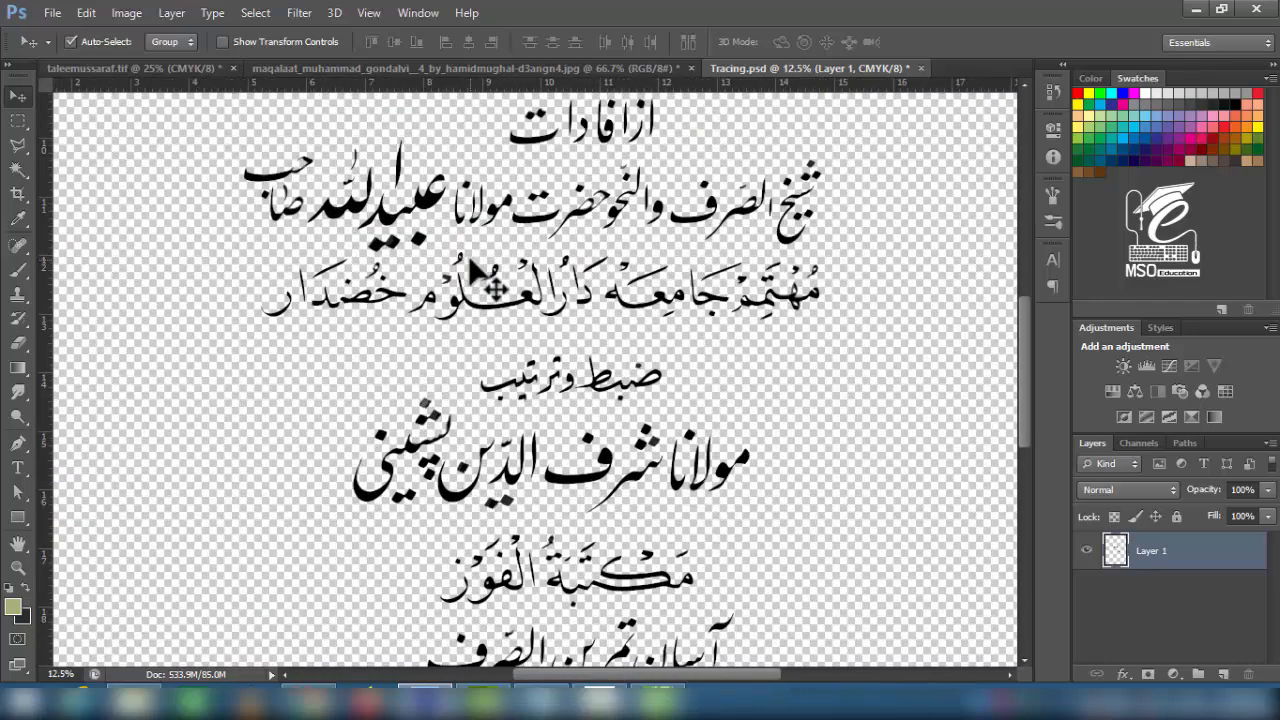
pyautogui.moveTo(528, 207); pyautogui.dragTo(503, 293)
# - Select the top heading line of the calligraphy and shift it up and left
pyautogui.click(18, 121)
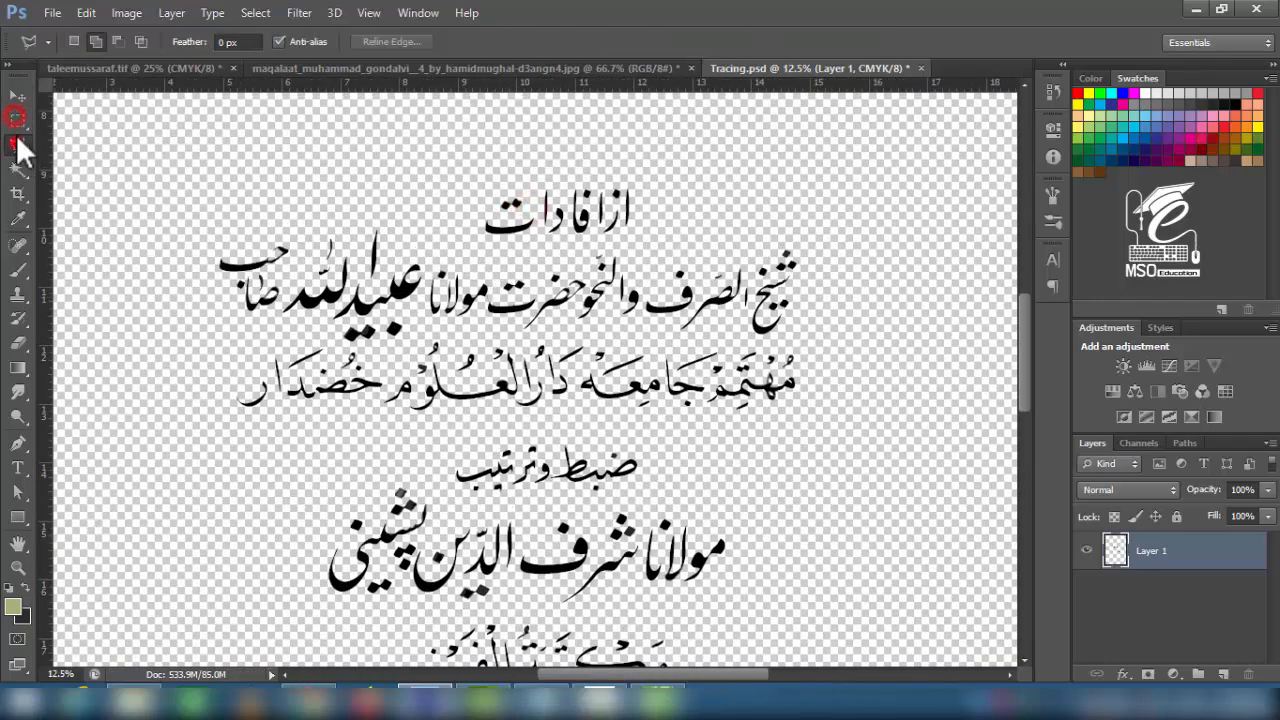
pyautogui.moveTo(452, 154)
pyautogui.mouseDown()
pyautogui.moveTo(663, 229)
pyautogui.moveTo(652, 243)
pyautogui.moveTo(542, 183)
pyautogui.mouseUp()
pyautogui.press('v')
pyautogui.hotkey('ctrl', 'd')
pyautogui.click(18, 145)
# - Outline the second calligraphy line with a polygonal lasso selection
pyautogui.click(192, 316)
pyautogui.click(291, 340)
pyautogui.click(325, 333)
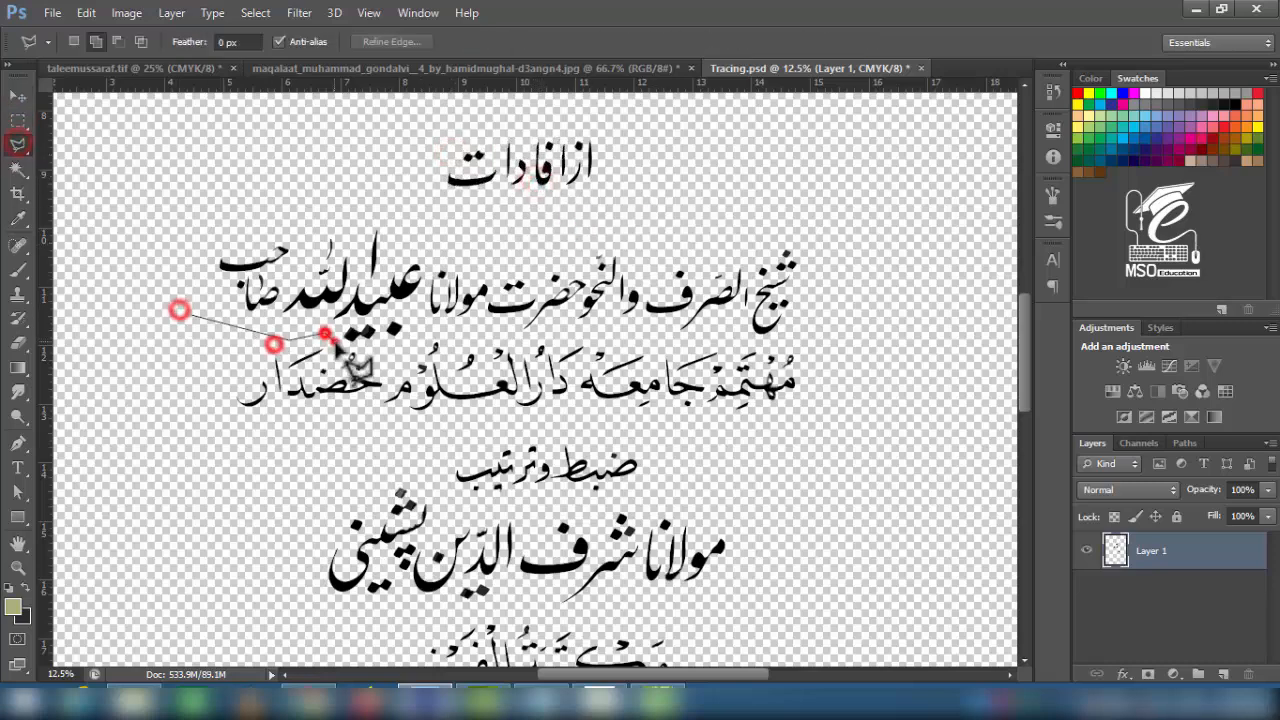
pyautogui.click(350, 347)
pyautogui.click(393, 344)
pyautogui.click(459, 323)
pyautogui.click(508, 343)
pyautogui.click(561, 333)
pyautogui.click(780, 343)
pyautogui.click(814, 309)
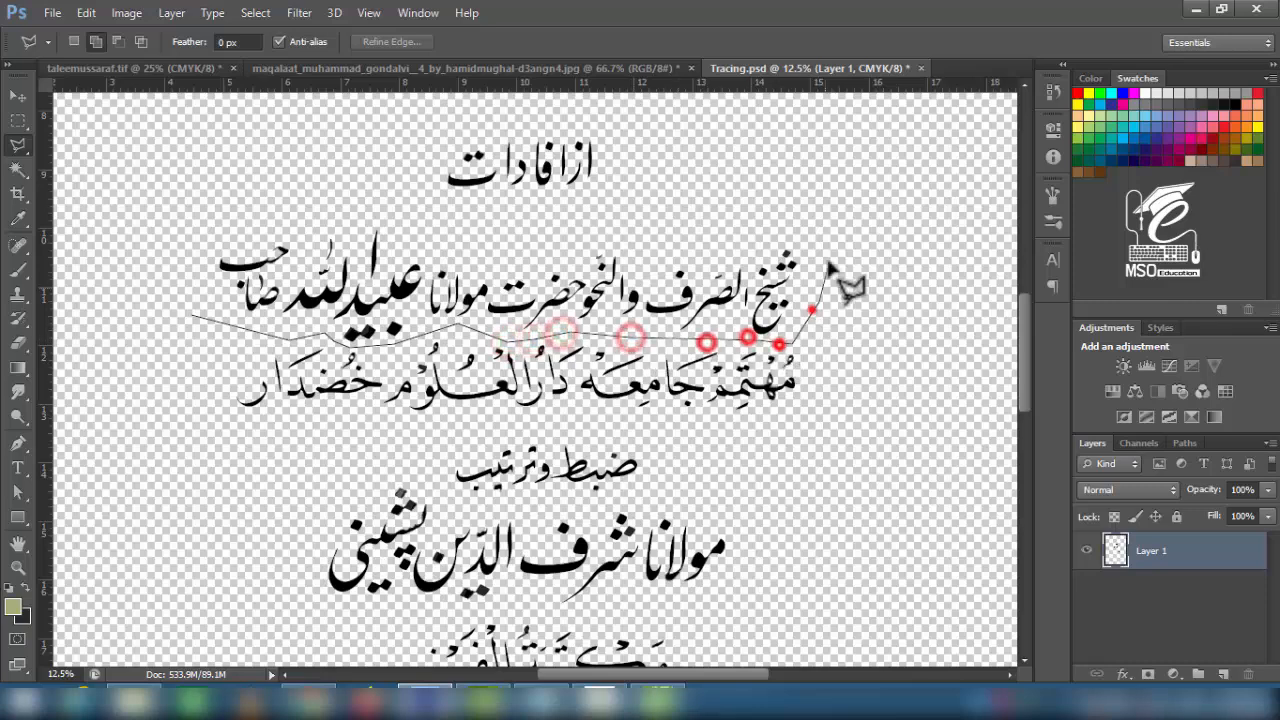
pyautogui.click(834, 230)
pyautogui.click(500, 231)
pyautogui.click(237, 203)
pyautogui.click(169, 229)
pyautogui.click(194, 315)
# - Enlarge the selected second line and shift it slightly up-right
pyautogui.hotkey('ctrl', 't')
pyautogui.moveTo(838, 204); pyautogui.dragTo(920, 168)
pyautogui.moveTo(573, 310); pyautogui.dragTo(586, 296)
pyautogui.press('Return')
pyautogui.hotkey('ctrl', 'd')
# - Lasso the top three calligraphy lines as one block
pyautogui.click(24, 168)
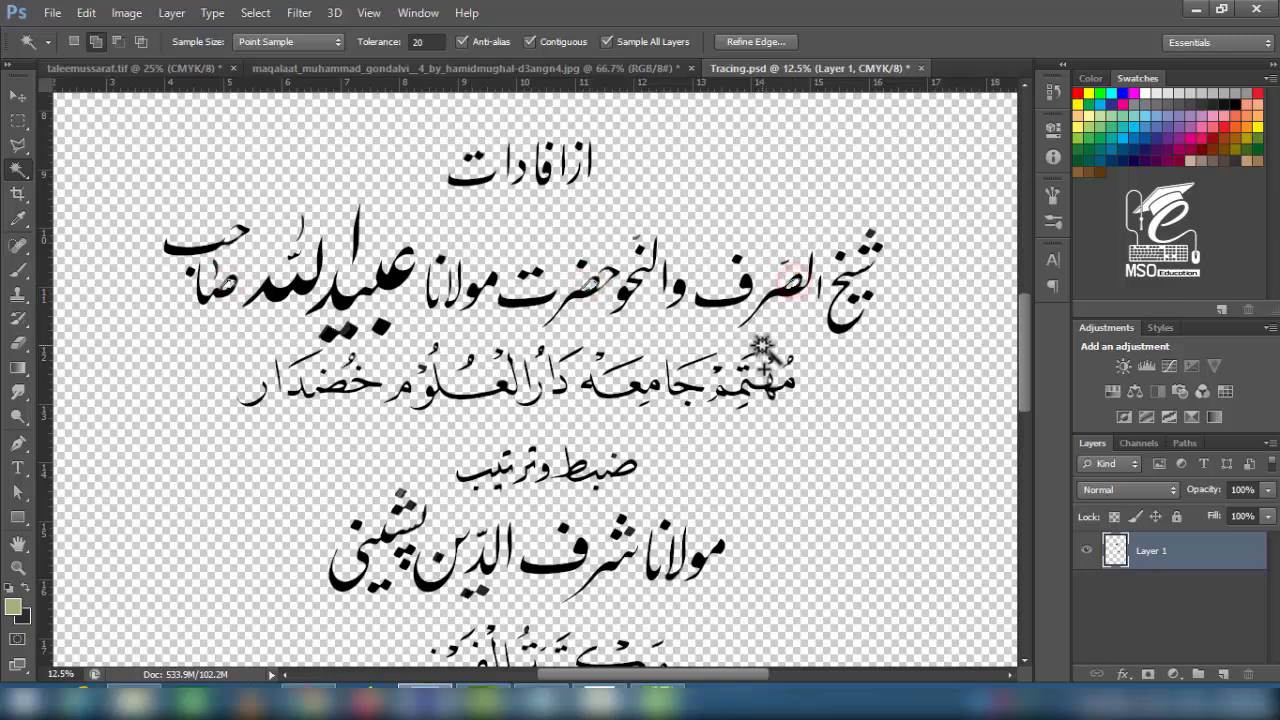
pyautogui.click(20, 147)
pyautogui.click(445, 122)
pyautogui.click(627, 97)
pyautogui.click(887, 165)
pyautogui.click(944, 220)
pyautogui.click(948, 344)
pyautogui.click(792, 433)
pyautogui.click(657, 430)
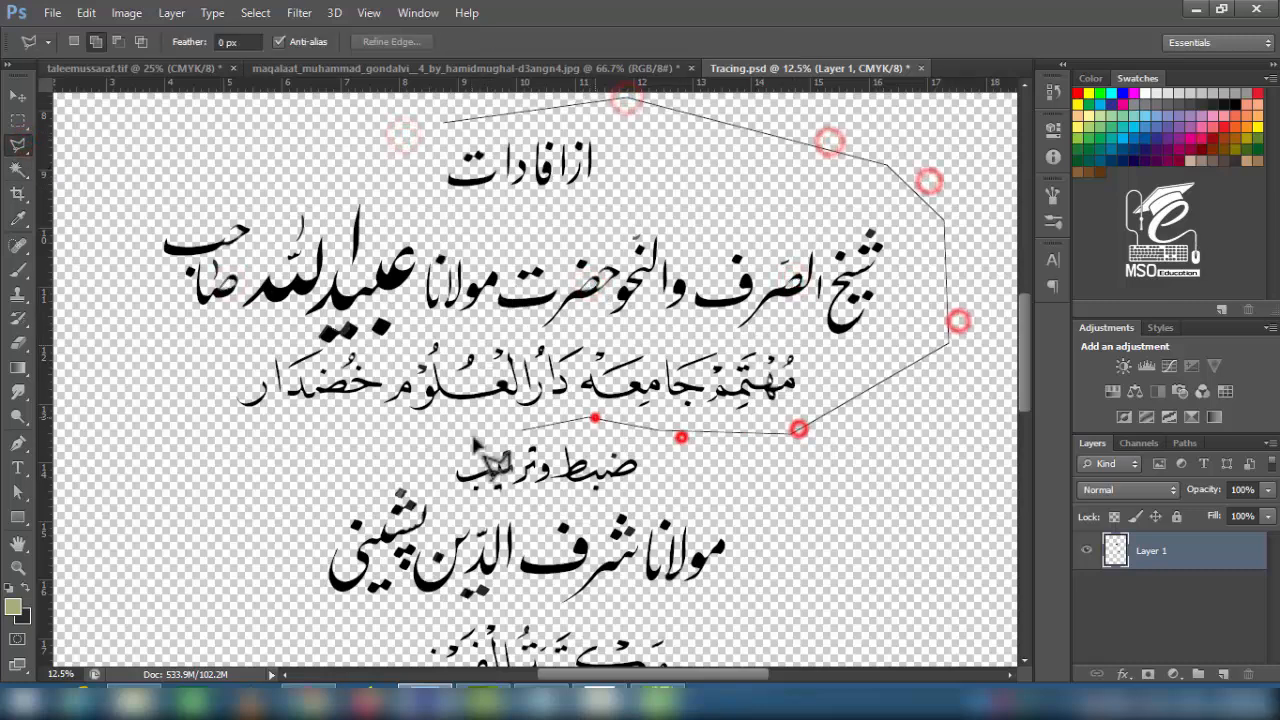
pyautogui.click(163, 190)
pyautogui.click(286, 120)
pyautogui.click(445, 122)
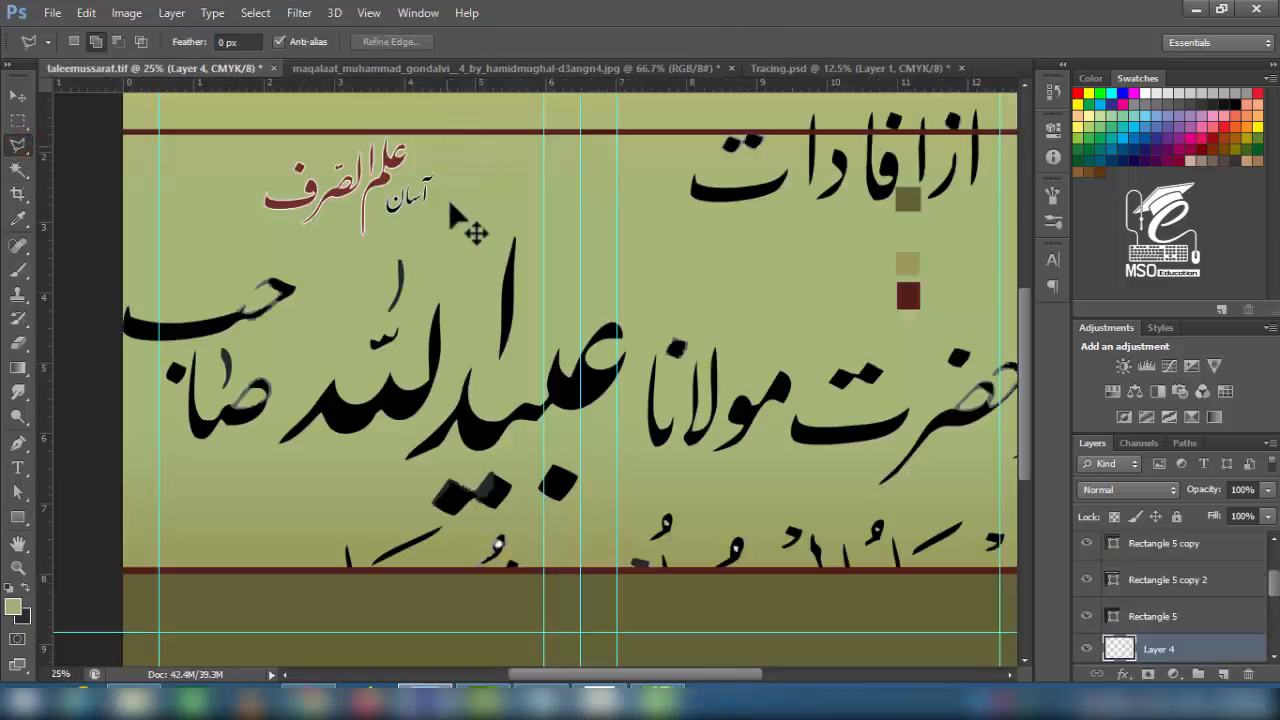
# - Shrink the pasted three-line credit block and position it under the cover title
pyautogui.hotkey('ctrl', 't')
pyautogui.moveTo(127, 113); pyautogui.dragTo(708, 410)
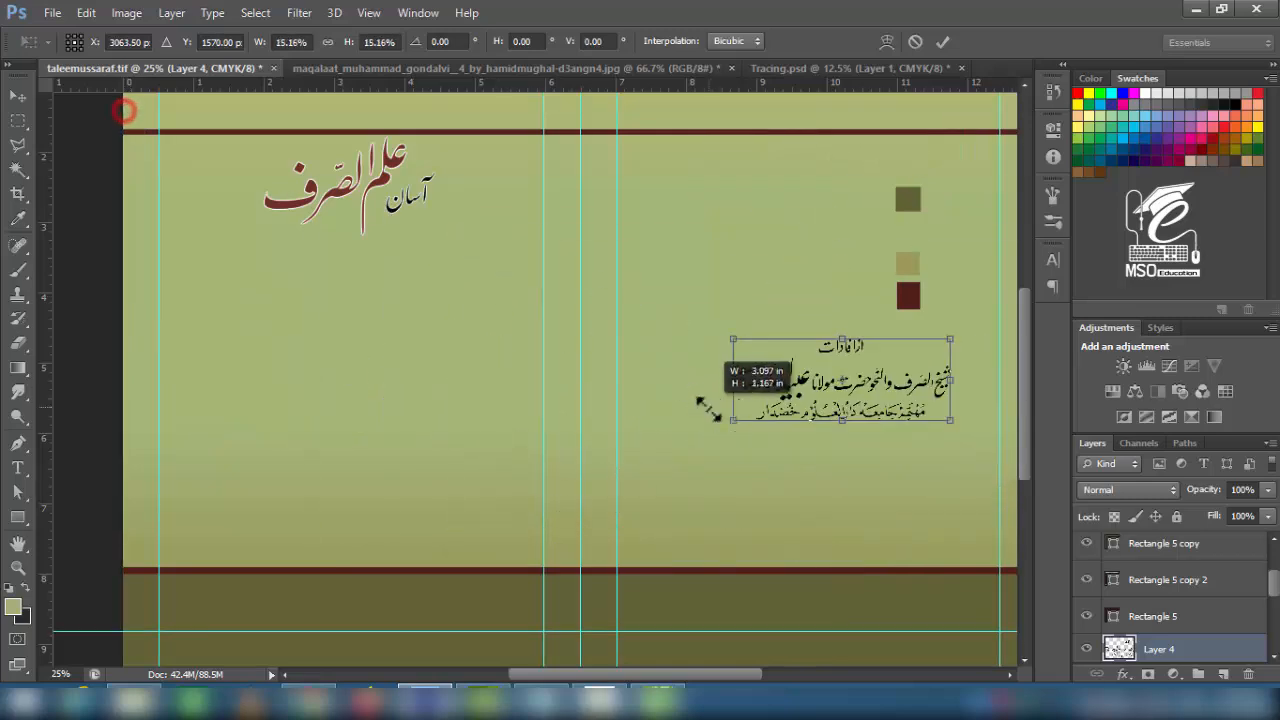
pyautogui.moveTo(777, 383); pyautogui.dragTo(296, 392)
pyautogui.moveTo(474, 430); pyautogui.dragTo(467, 427)
pyautogui.press('Return')
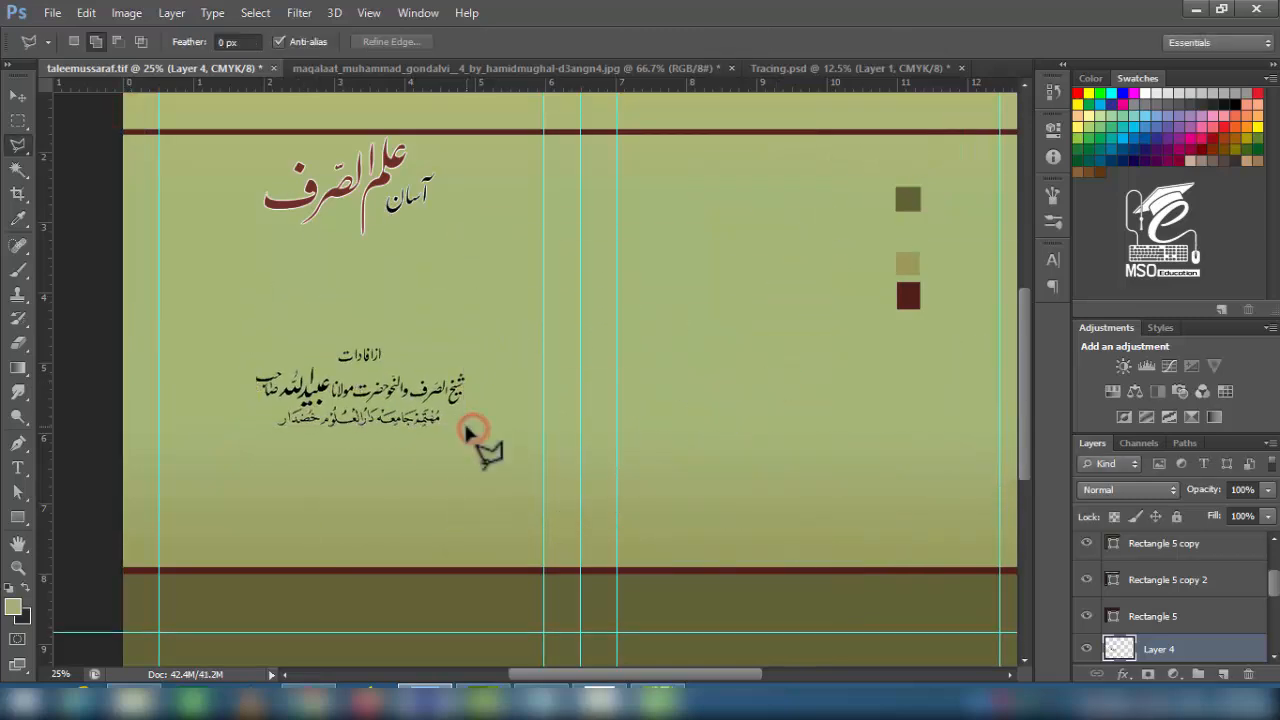
pyautogui.click(18, 98)
# - In Tracing.psd, lasso the top remaining text line and nudge it upward
pyautogui.click(823, 69)
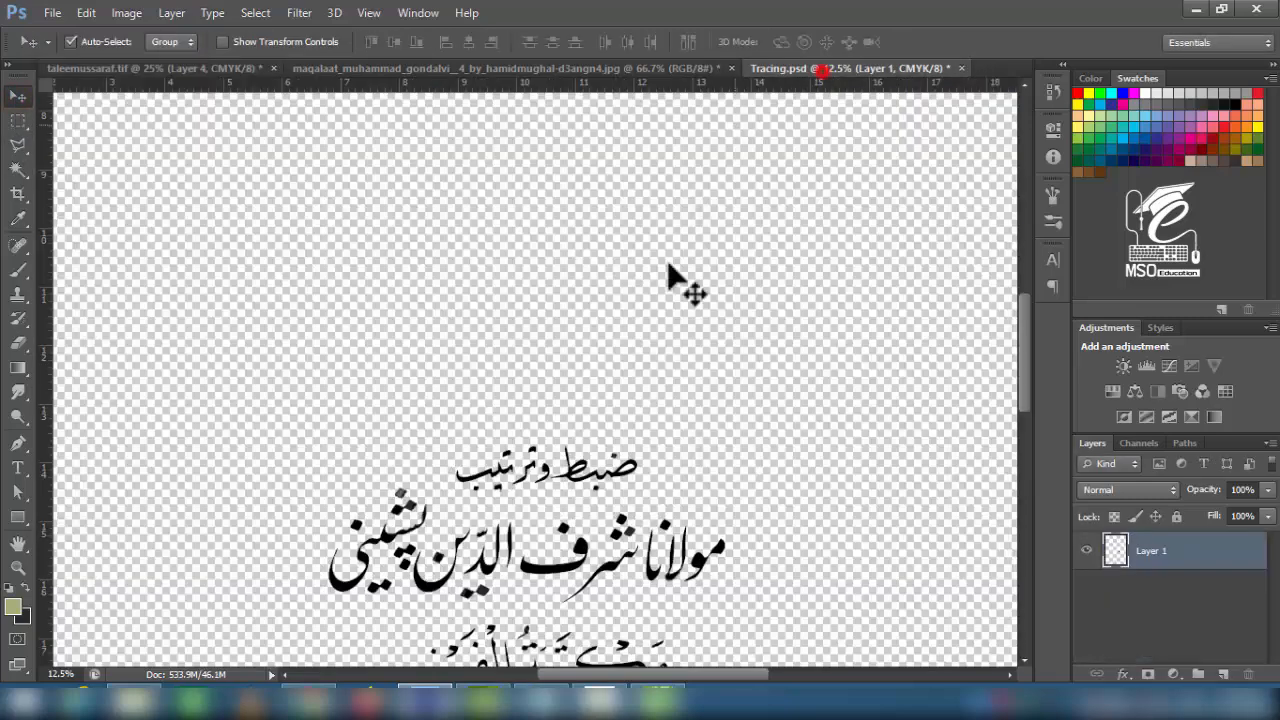
pyautogui.moveTo(720, 489); pyautogui.dragTo(700, 284)
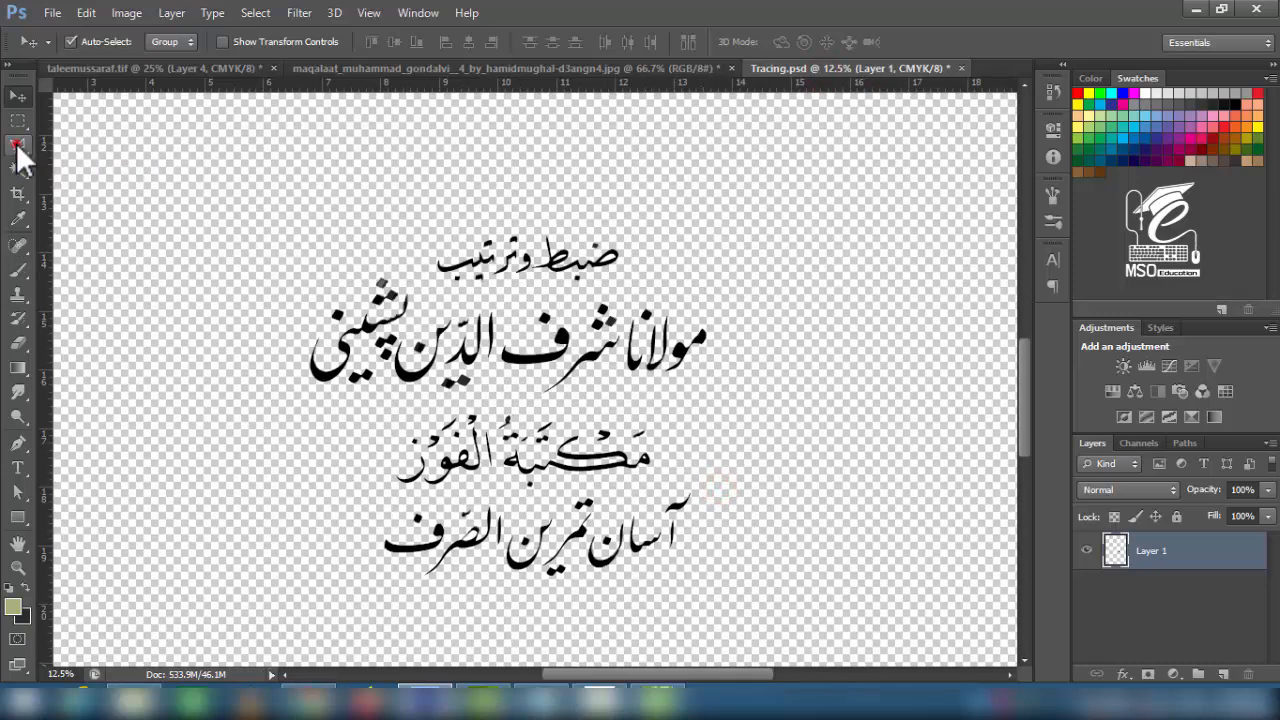
pyautogui.click(18, 146)
pyautogui.click(420, 235)
pyautogui.click(414, 286)
pyautogui.click(460, 297)
pyautogui.click(626, 194)
pyautogui.click(420, 237)
pyautogui.press('v')
pyautogui.hotkey('shift', 'Up')
pyautogui.hotkey('shift', 'Up')
pyautogui.hotkey('shift', 'Up')
pyautogui.hotkey('shift', 'Up')
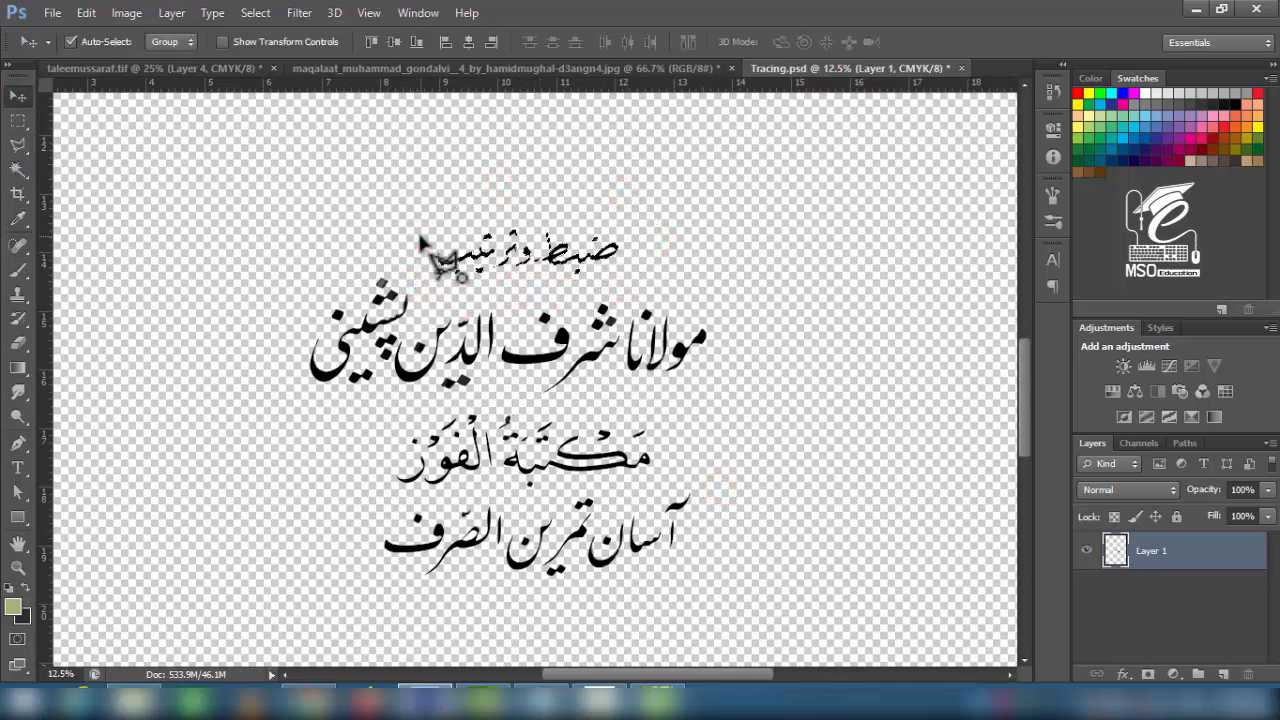
# - Select the letters of ضبط by colour and try a Levels adjustment, then cancel it
pyautogui.click(18, 170)
pyautogui.scroll(2, 594, 237)
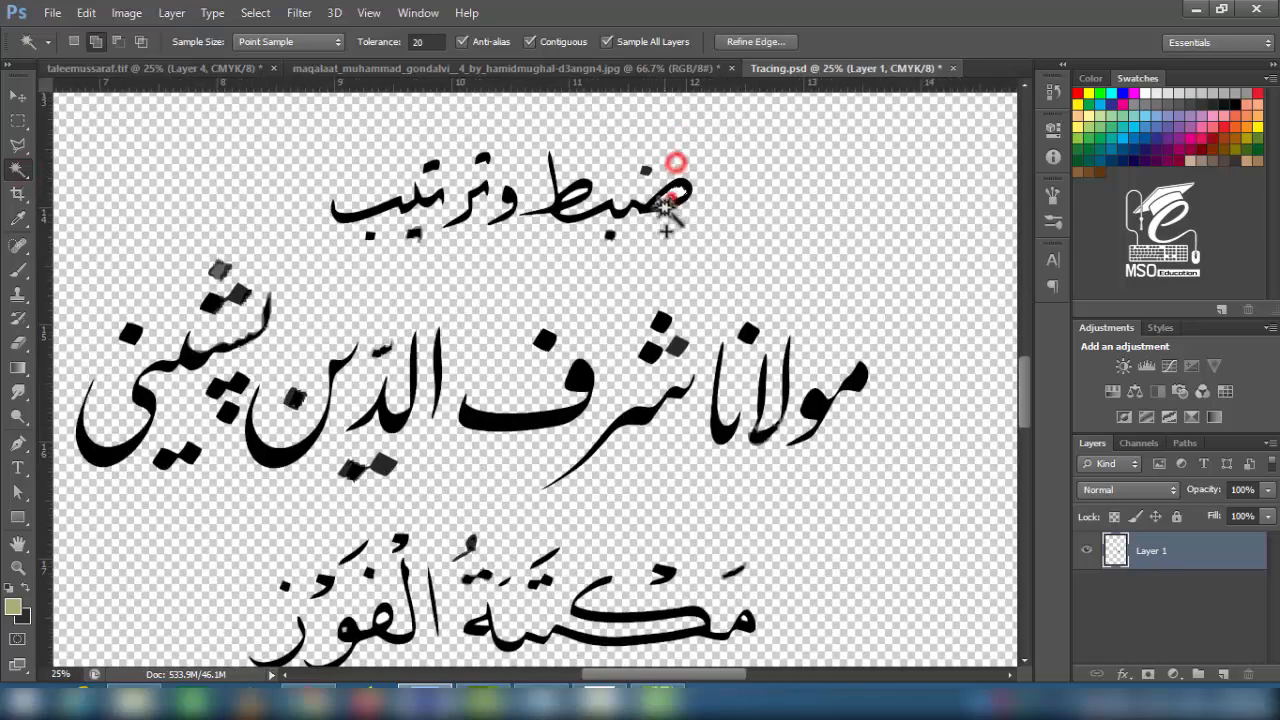
pyautogui.click(570, 205)
pyautogui.click(577, 196)
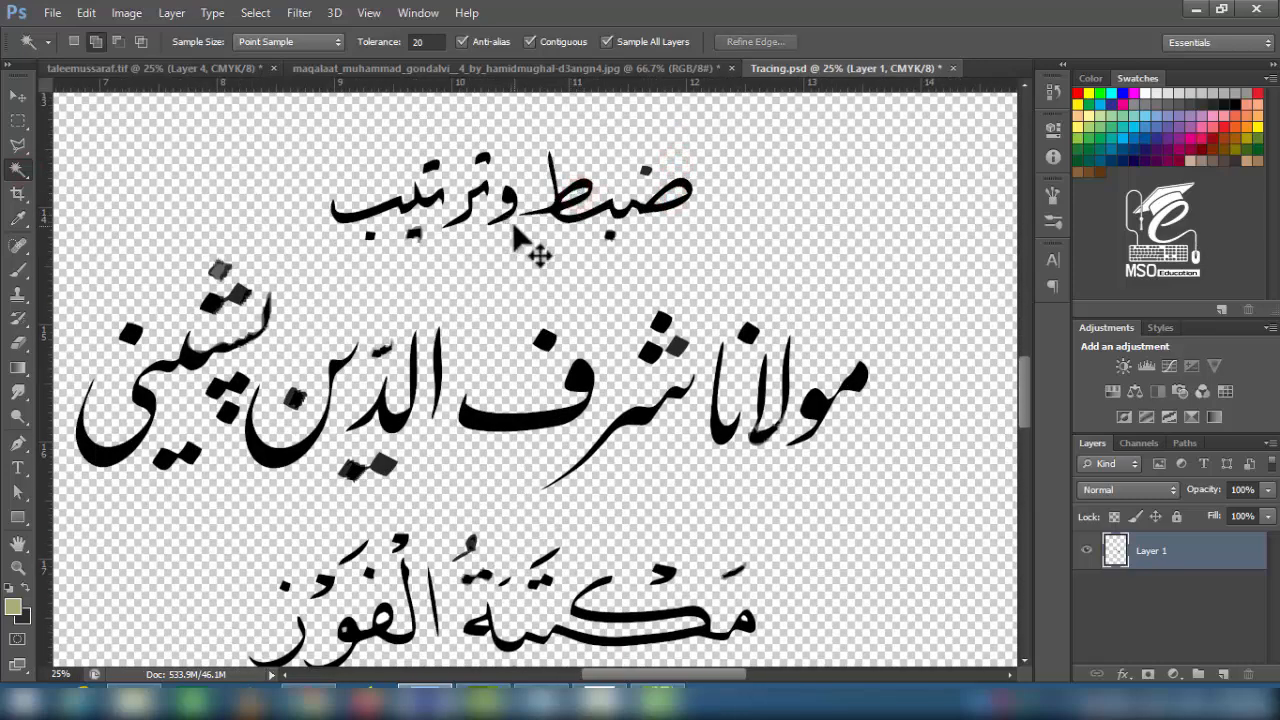
pyautogui.hotkey('ctrl', '-')
pyautogui.hotkey('ctrl', '-')
pyautogui.hotkey('ctrl', 'l')
pyautogui.moveTo(891, 377); pyautogui.dragTo(769, 382)
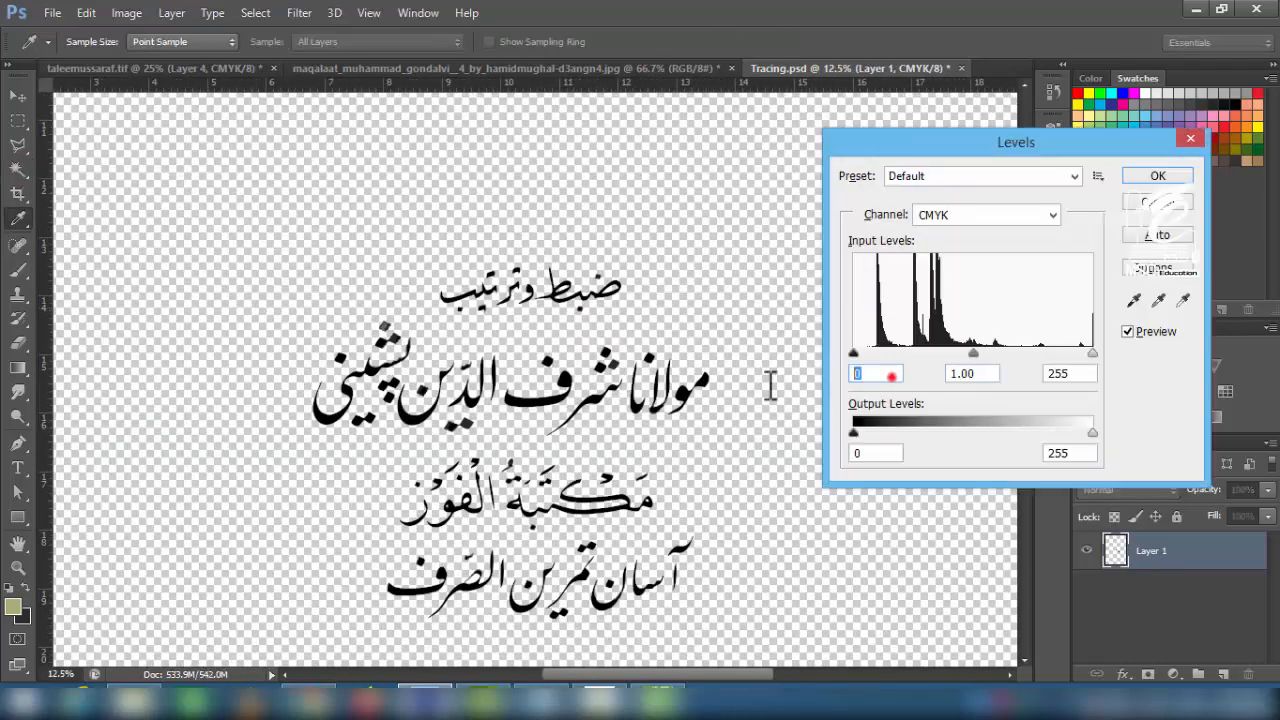
pyautogui.press('Escape')
pyautogui.click(18, 96)
pyautogui.moveTo(580, 491); pyautogui.dragTo(551, 443)
# - Paste the compiler's two lines into the cover, scaled to about 17% at lower left
pyautogui.click(18, 121)
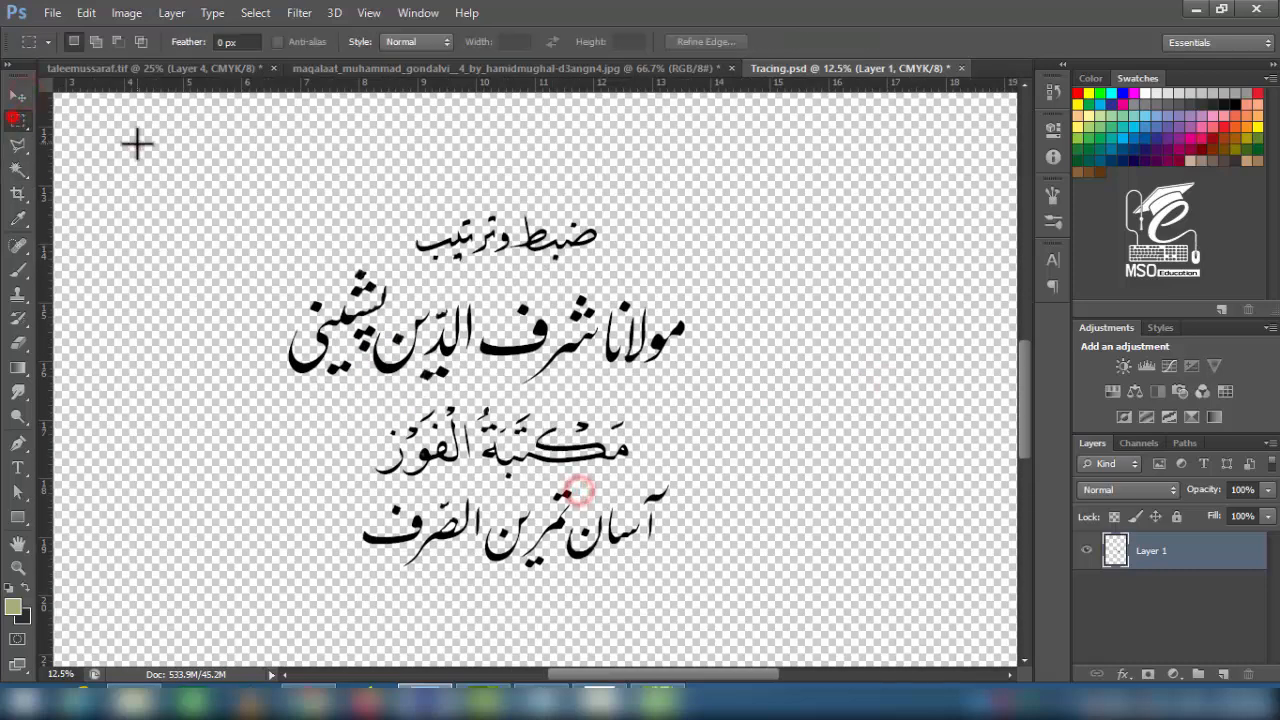
pyautogui.moveTo(137, 143); pyautogui.dragTo(717, 397)
pyautogui.hotkey('ctrl', 'Tab')
pyautogui.hotkey('ctrl', 'v')
pyautogui.hotkey('ctrl', 't')
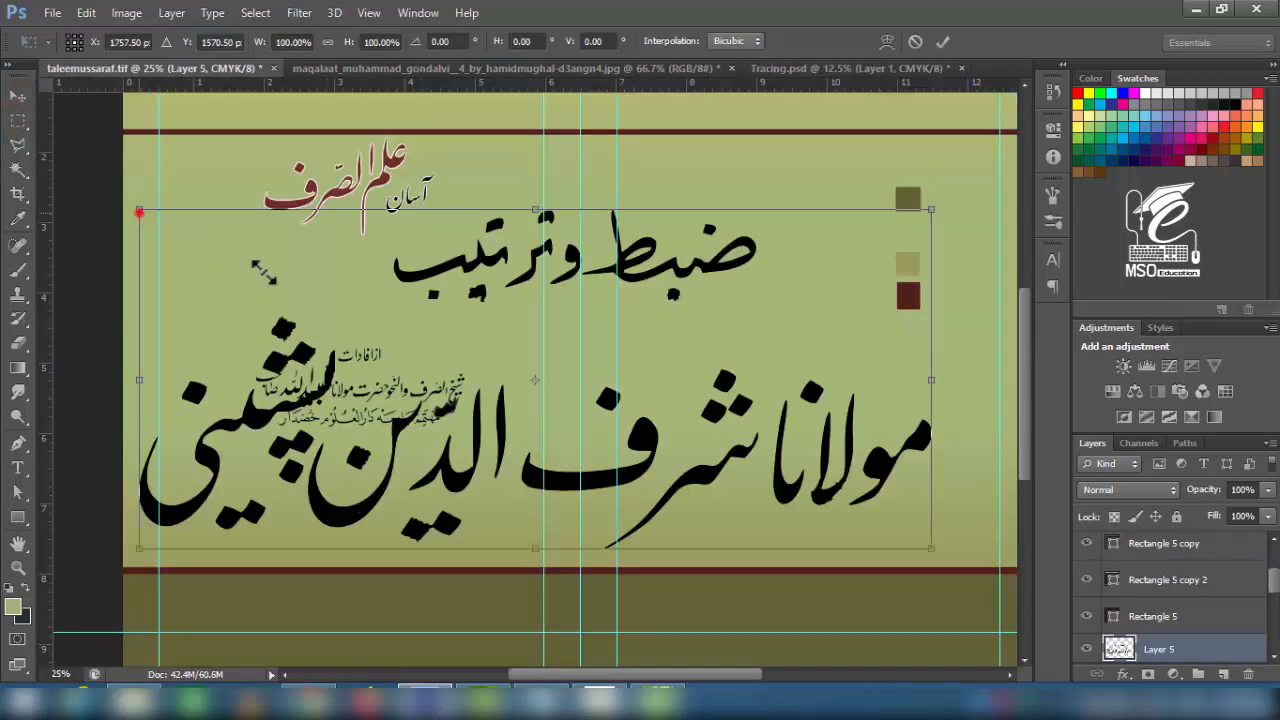
pyautogui.moveTo(137, 209); pyautogui.dragTo(457, 343)
pyautogui.moveTo(503, 405); pyautogui.dragTo(362, 541)
pyautogui.press('Return')
pyautogui.press('v')
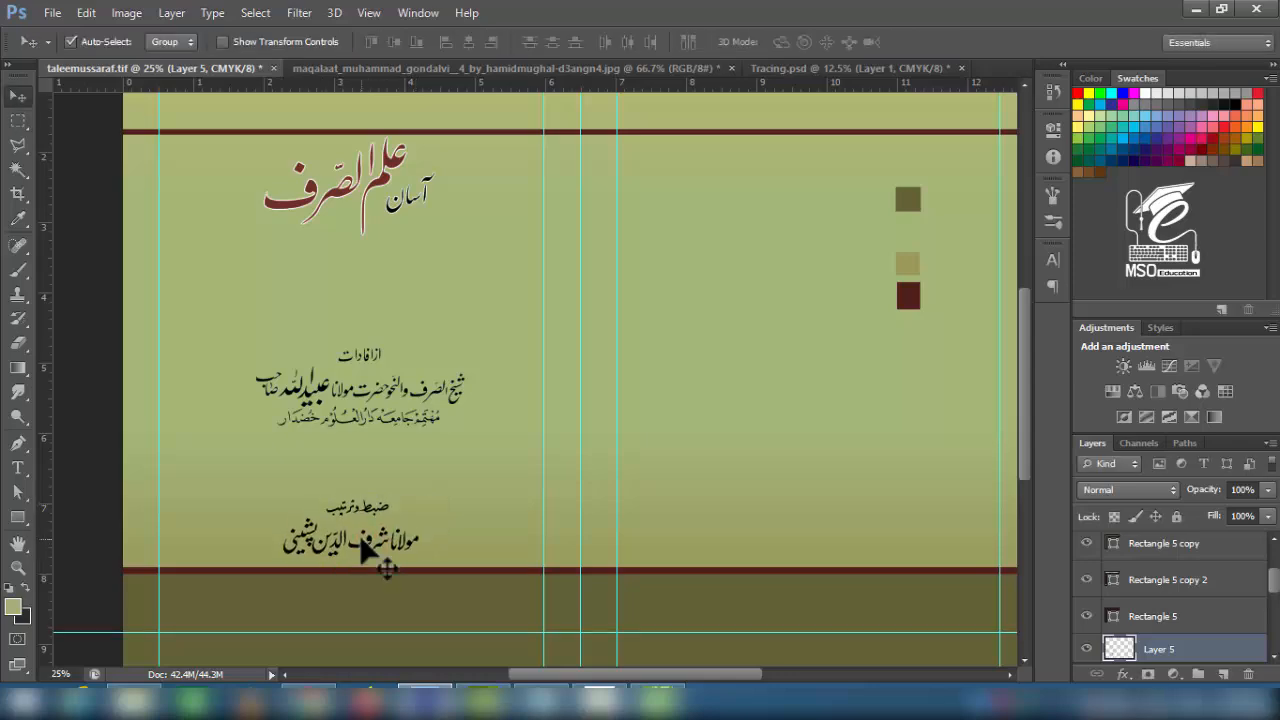
# - Lasso the publisher's name line in Tracing.psd and paste it into the cover
pyautogui.hotkey('ctrl', 'Tab')
pyautogui.hotkey('ctrl', 'Tab')
pyautogui.click(17, 146)
pyautogui.click(356, 385)
pyautogui.click(343, 466)
pyautogui.click(356, 493)
pyautogui.click(449, 489)
pyautogui.click(475, 485)
pyautogui.click(520, 487)
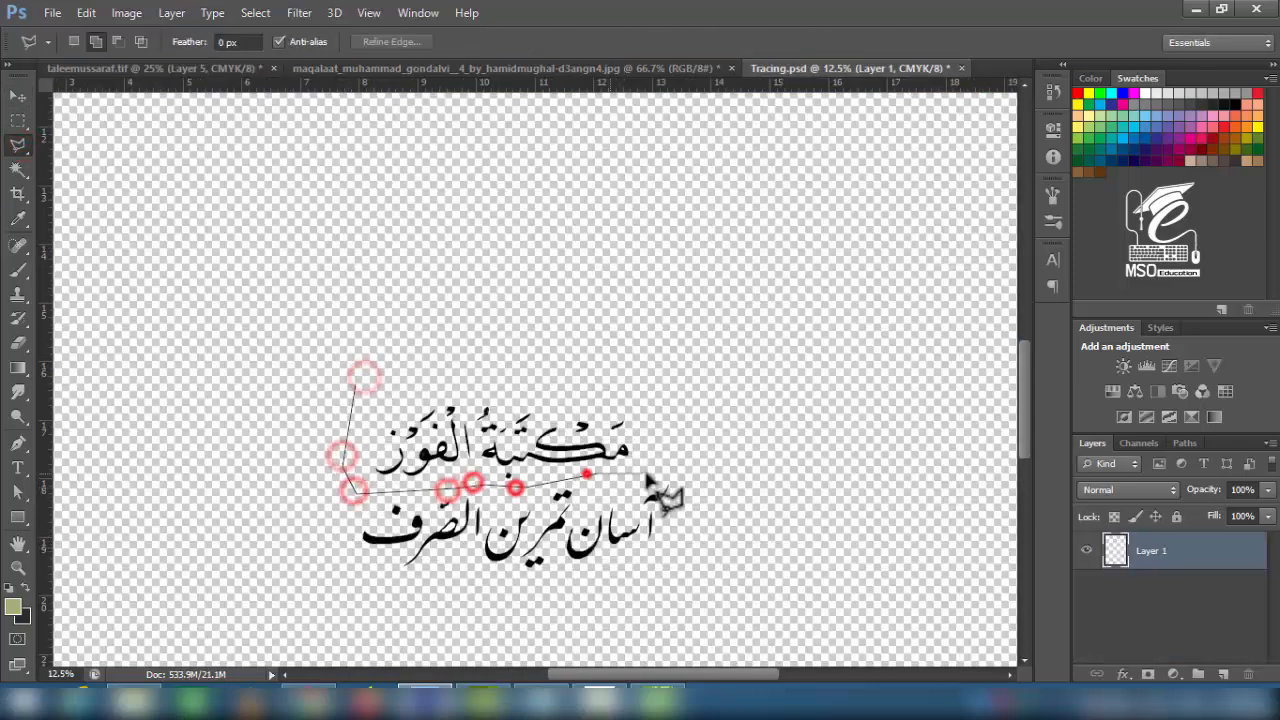
pyautogui.click(355, 388)
pyautogui.hotkey('ctrl', 'c')
pyautogui.hotkey('ctrl', 'Tab')
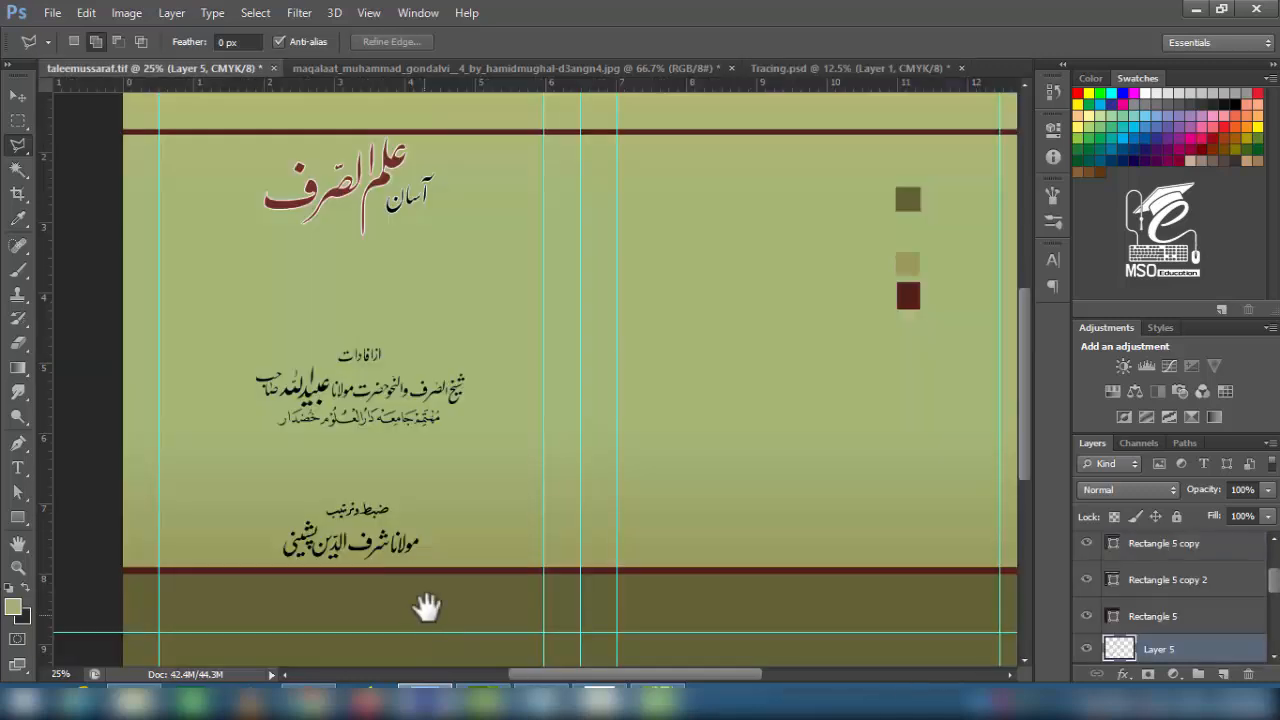
pyautogui.moveTo(424, 615); pyautogui.dragTo(438, 541)
pyautogui.hotkey('ctrl', 'v')
# - Delete the white gaps inside the letters ة, م and و of the pasted calligraphy
pyautogui.click(17, 170)
pyautogui.click(412, 396)
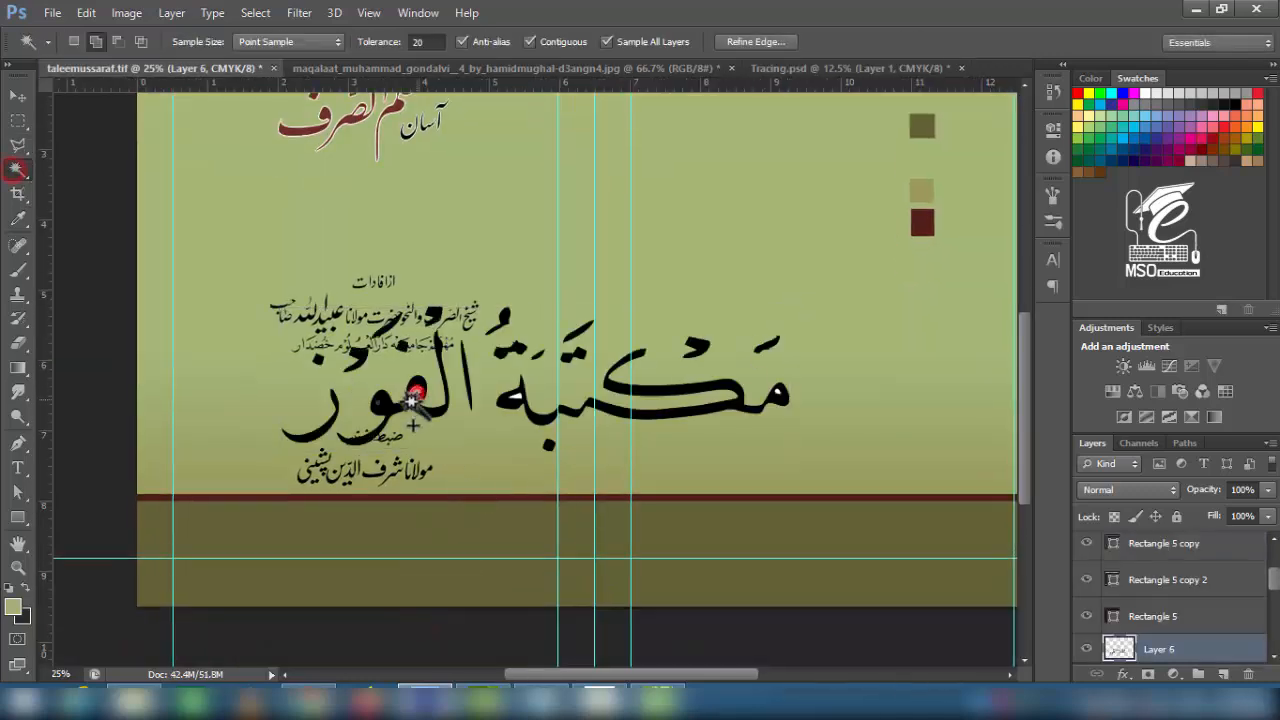
pyautogui.hotkey('ctrl', 'd')
pyautogui.click(516, 398)
pyautogui.press('Delete')
pyautogui.click(779, 393)
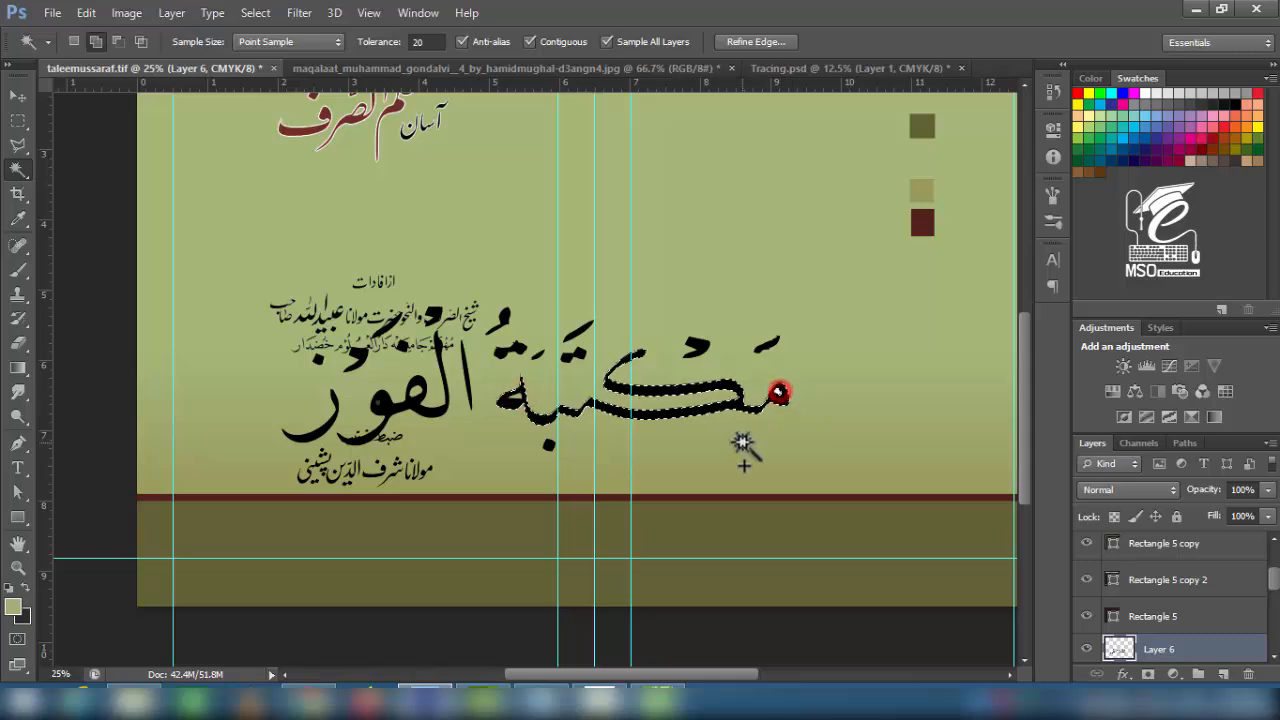
pyautogui.hotkey('ctrl', 'd')
pyautogui.hotkey('ctrl', '+')
pyautogui.click(855, 402)
pyautogui.hotkey('ctrl', '+')
pyautogui.hotkey('ctrl', '+')
pyautogui.moveTo(173, 439); pyautogui.dragTo(350, 439)
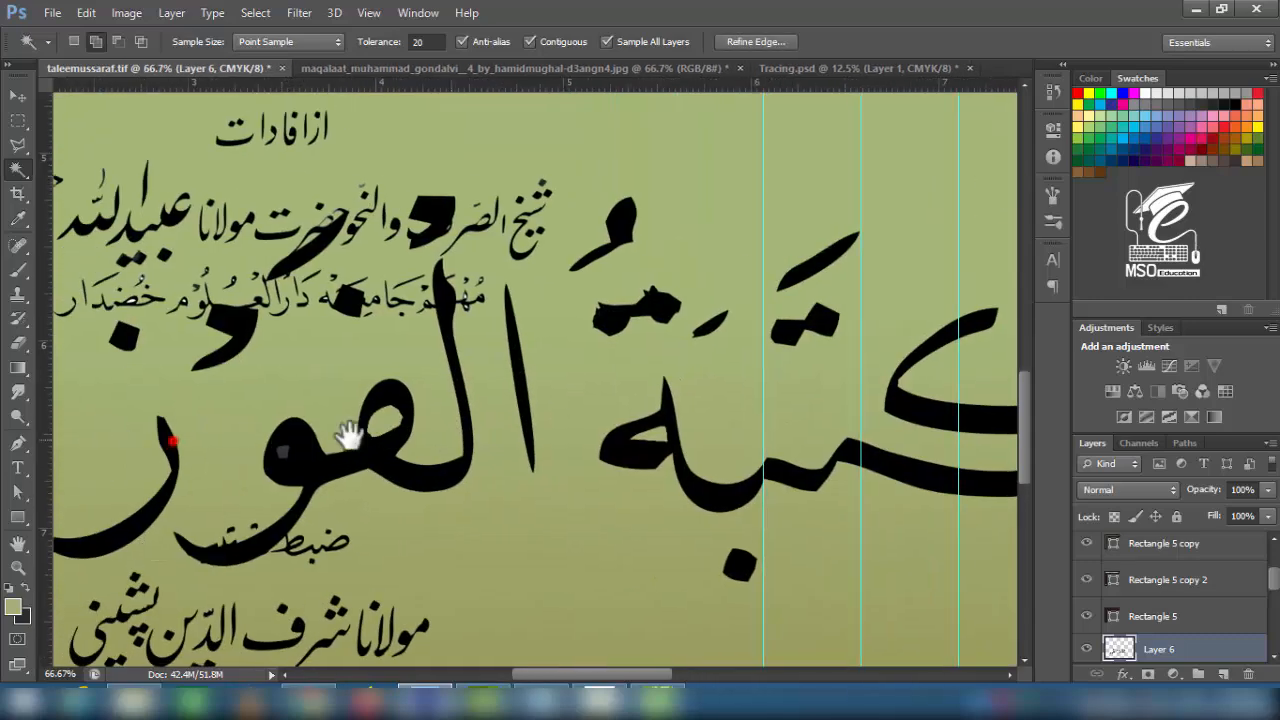
pyautogui.click(279, 453)
# - Erase leftover white specks around the publisher calligraphy
pyautogui.press('e')
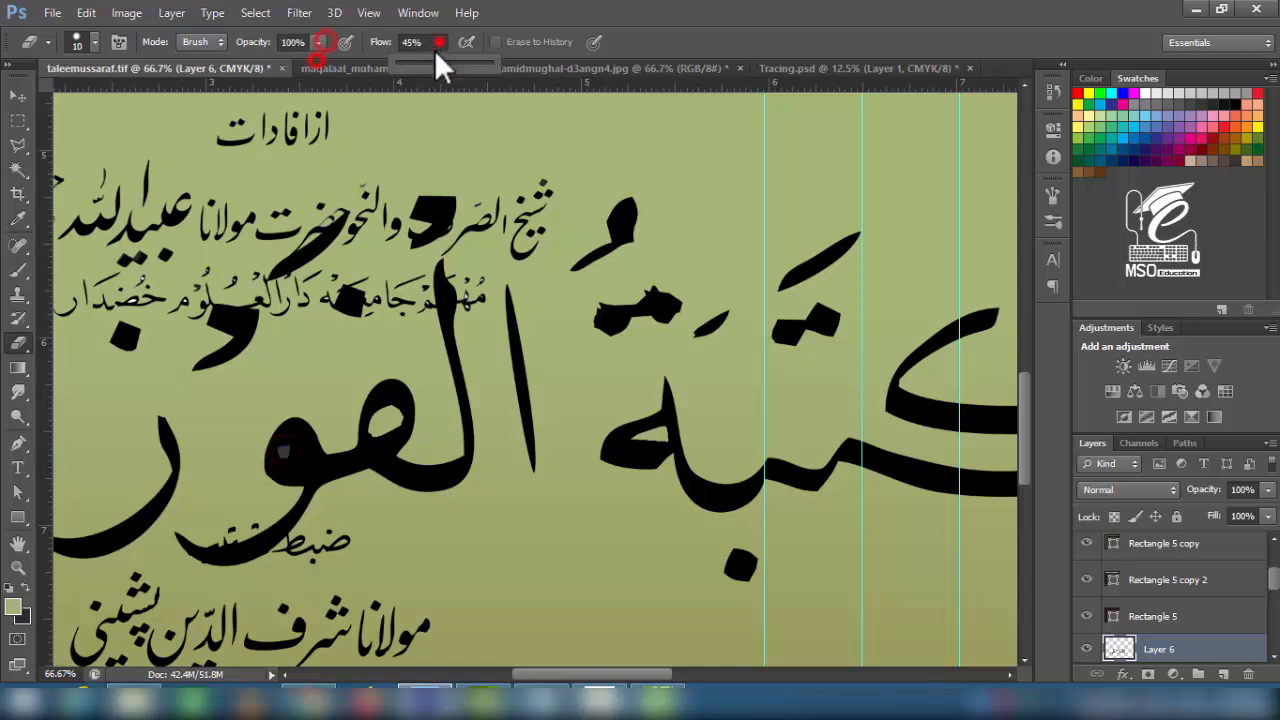
pyautogui.click(20, 96)
pyautogui.hotkey('ctrl', '-')
pyautogui.hotkey('ctrl', '-')
pyautogui.hotkey('ctrl', '-')
pyautogui.hotkey('ctrl', '-')
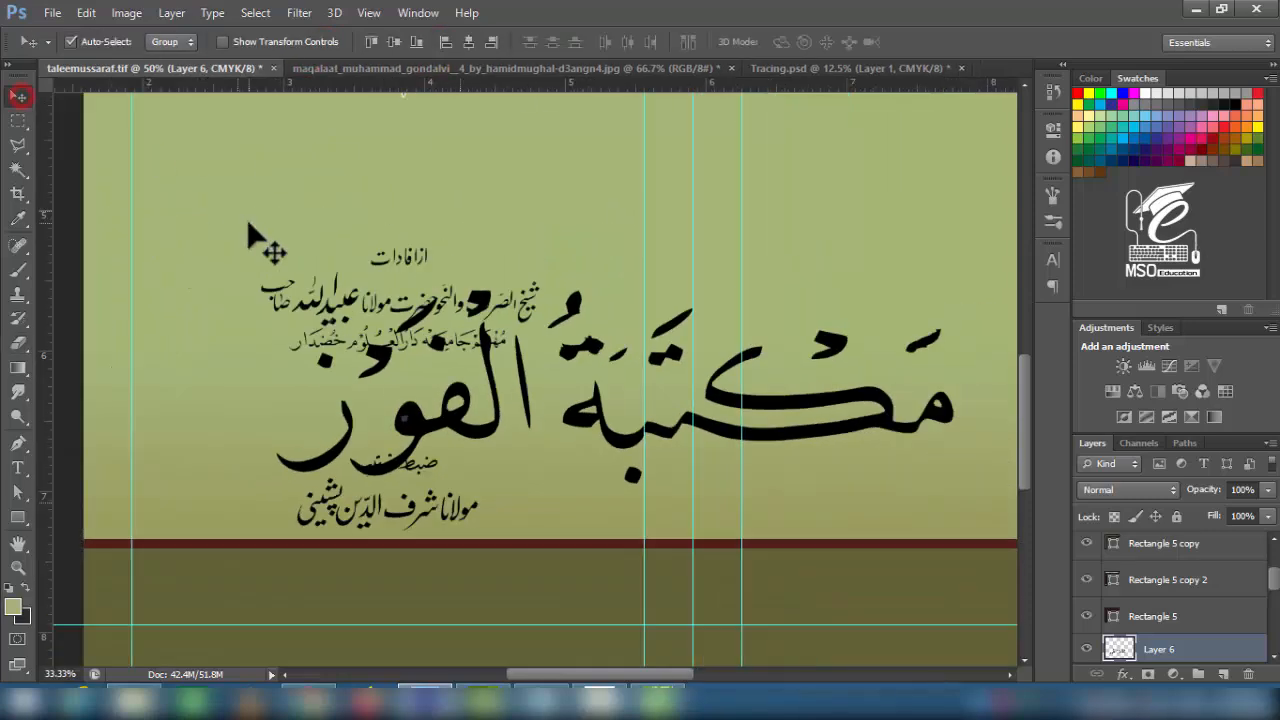
pyautogui.hotkey('ctrl', 't')
pyautogui.press('Escape')
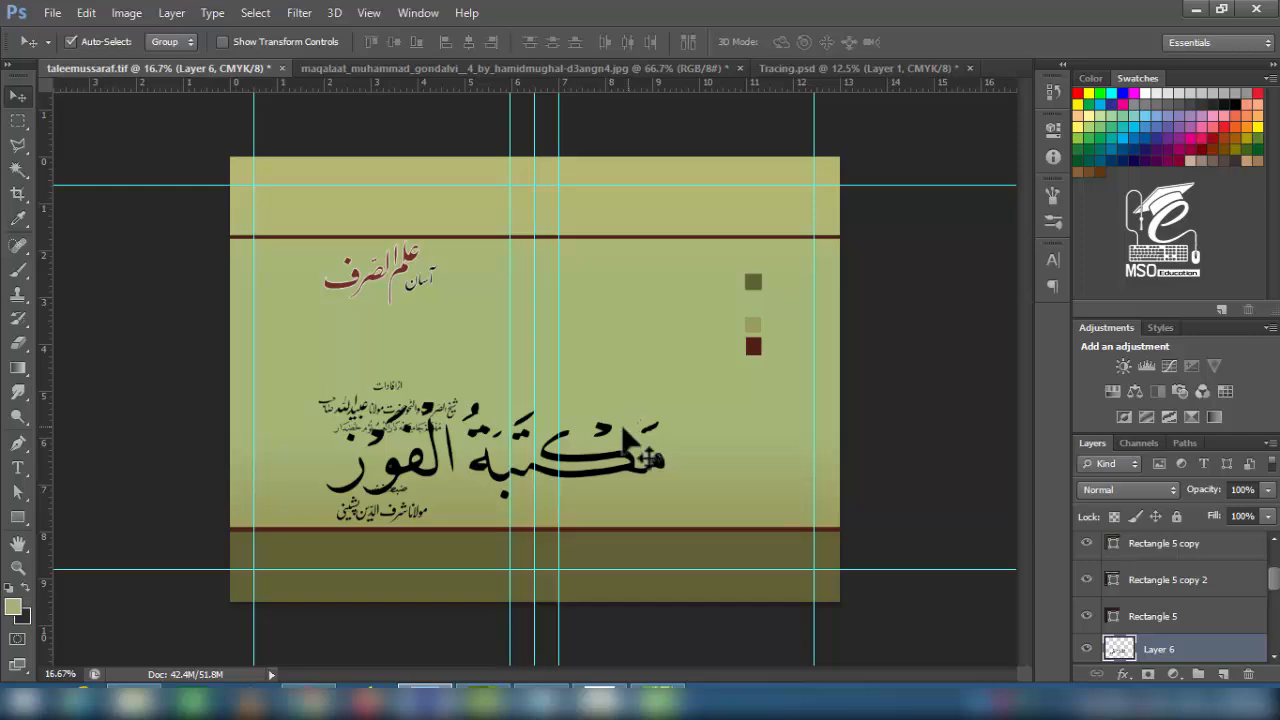
pyautogui.hotkey('ctrl', '+')
pyautogui.hotkey('ctrl', '+')
pyautogui.hotkey('ctrl', '+')
pyautogui.press('e')
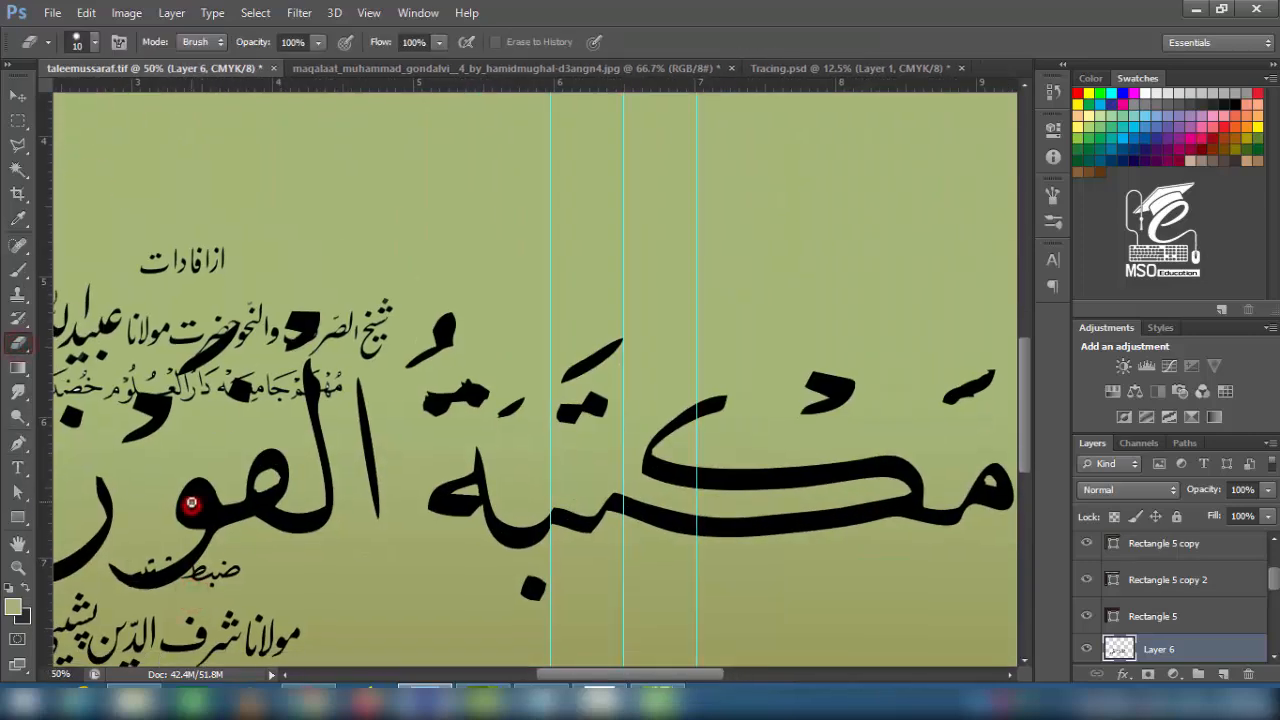
pyautogui.click(22, 97)
pyautogui.hotkey('ctrl', '-')
pyautogui.hotkey('ctrl', '-')
pyautogui.hotkey('ctrl', '-')
pyautogui.hotkey('ctrl', '-')
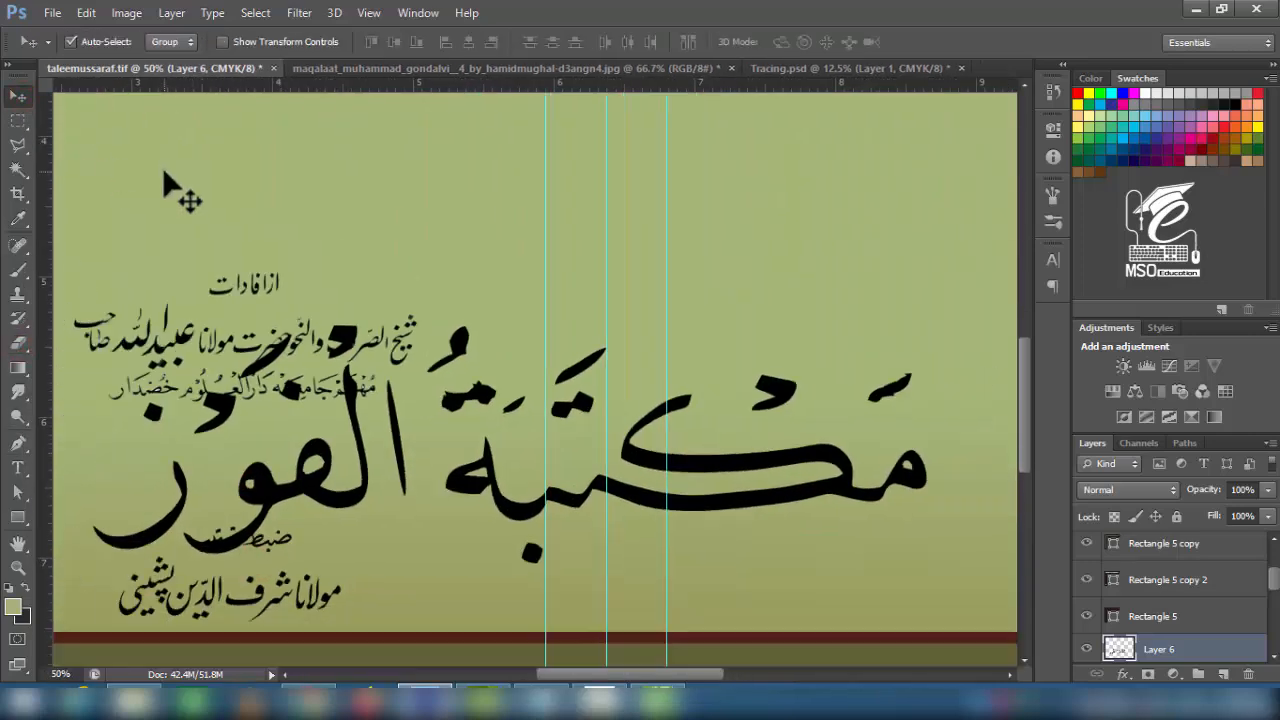
# - Scale the calligraphy to about a quarter and raise its layer above the bottom band
pyautogui.hotkey('ctrl', 't')
pyautogui.moveTo(633, 398); pyautogui.dragTo(406, 500)
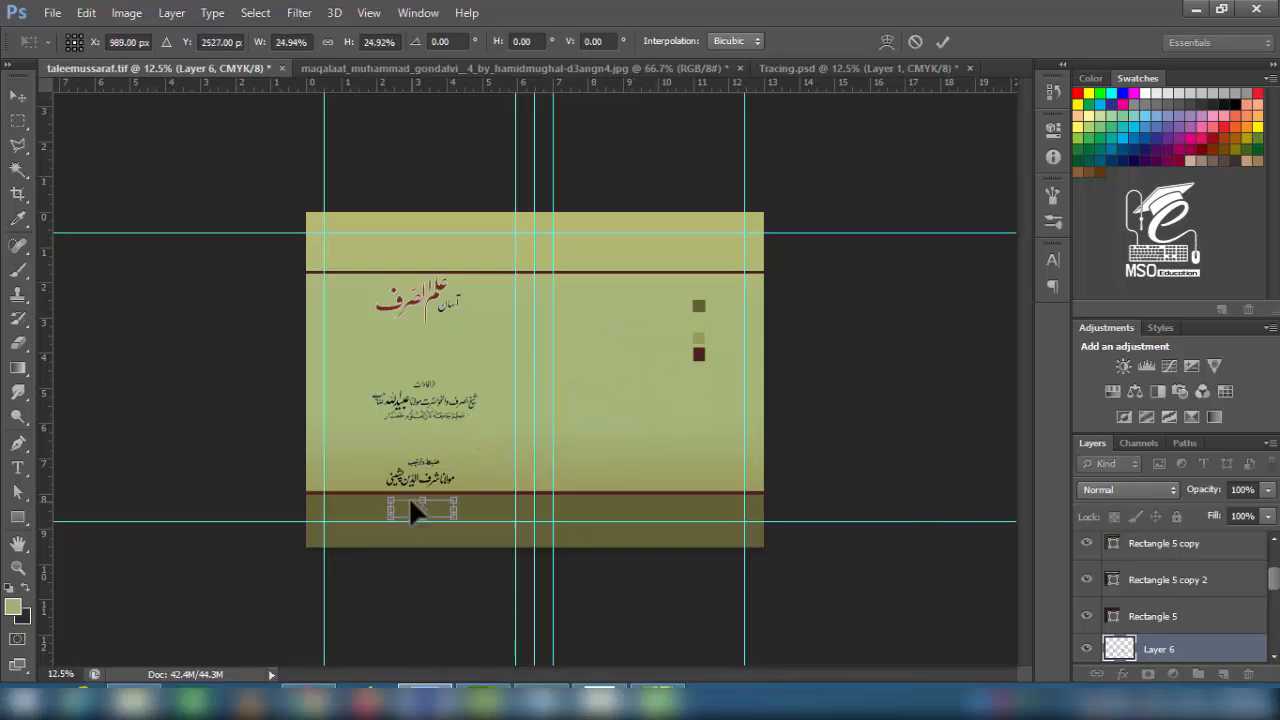
pyautogui.press('Return')
pyautogui.moveTo(1195, 637); pyautogui.dragTo(1161, 584)
pyautogui.hotkey('ctrl', '+')
pyautogui.hotkey('ctrl', '+')
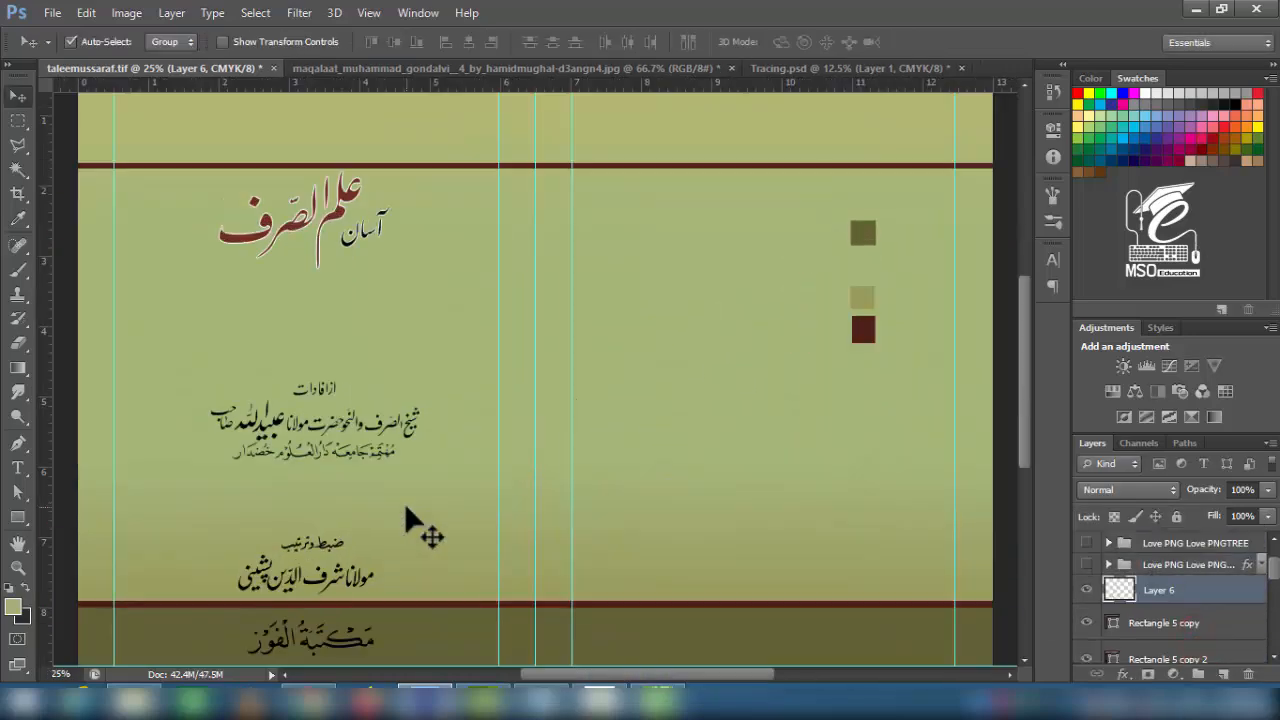
pyautogui.moveTo(355, 525); pyautogui.dragTo(376, 309)
# - Add a light cream Color Overlay layer style to the publisher calligraphy
pyautogui.doubleClick(1125, 595)
pyautogui.click(718, 329)
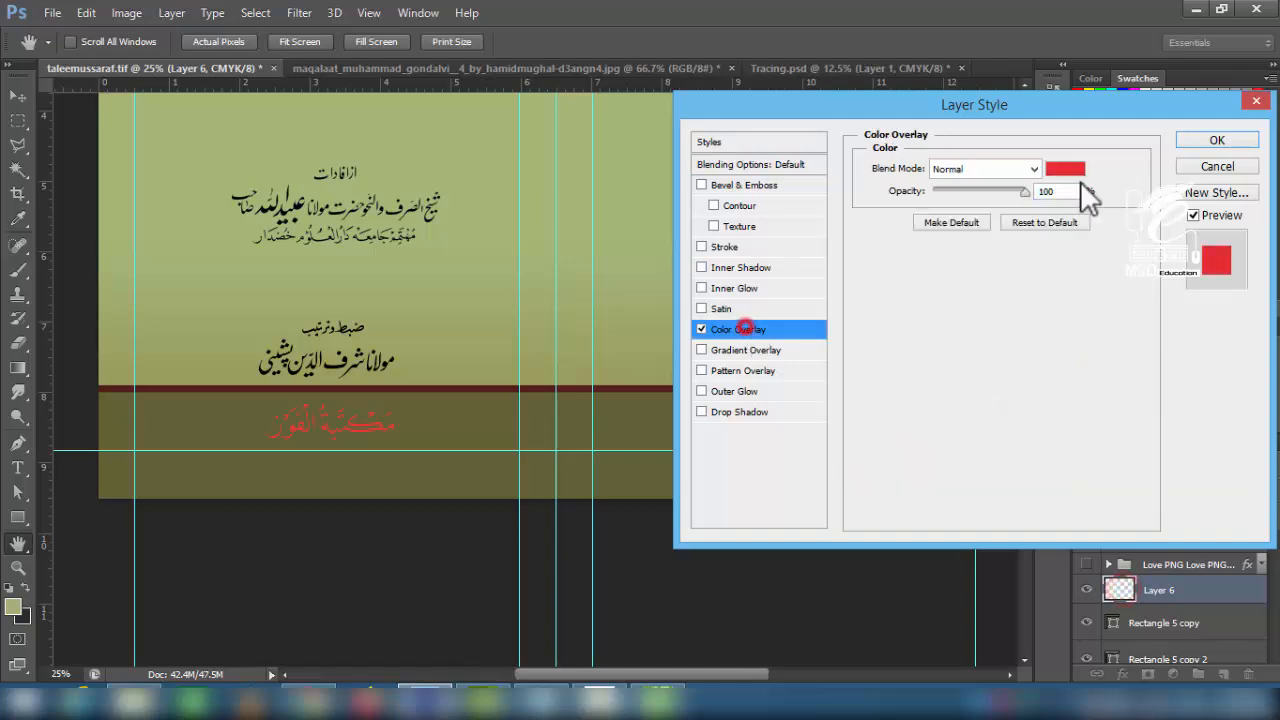
pyautogui.click(1060, 167)
pyautogui.click(1191, 169)
pyautogui.click(1210, 142)
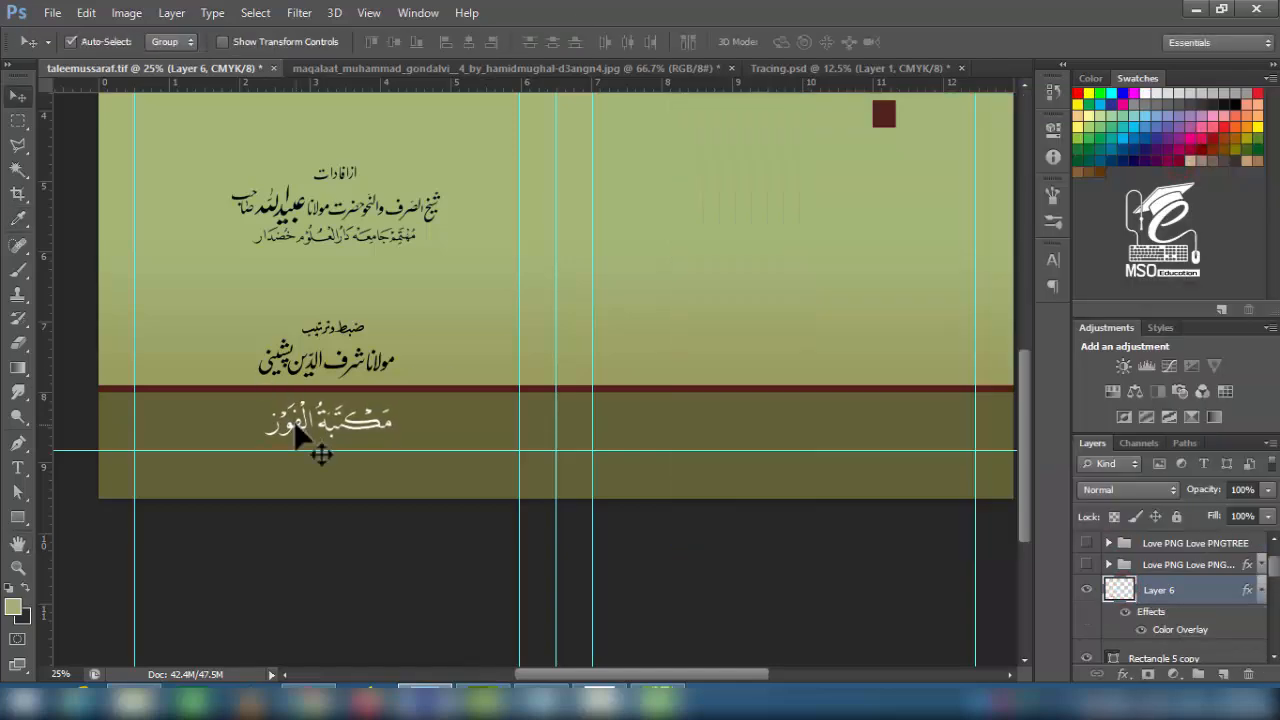
pyautogui.moveTo(351, 226); pyautogui.dragTo(351, 308)
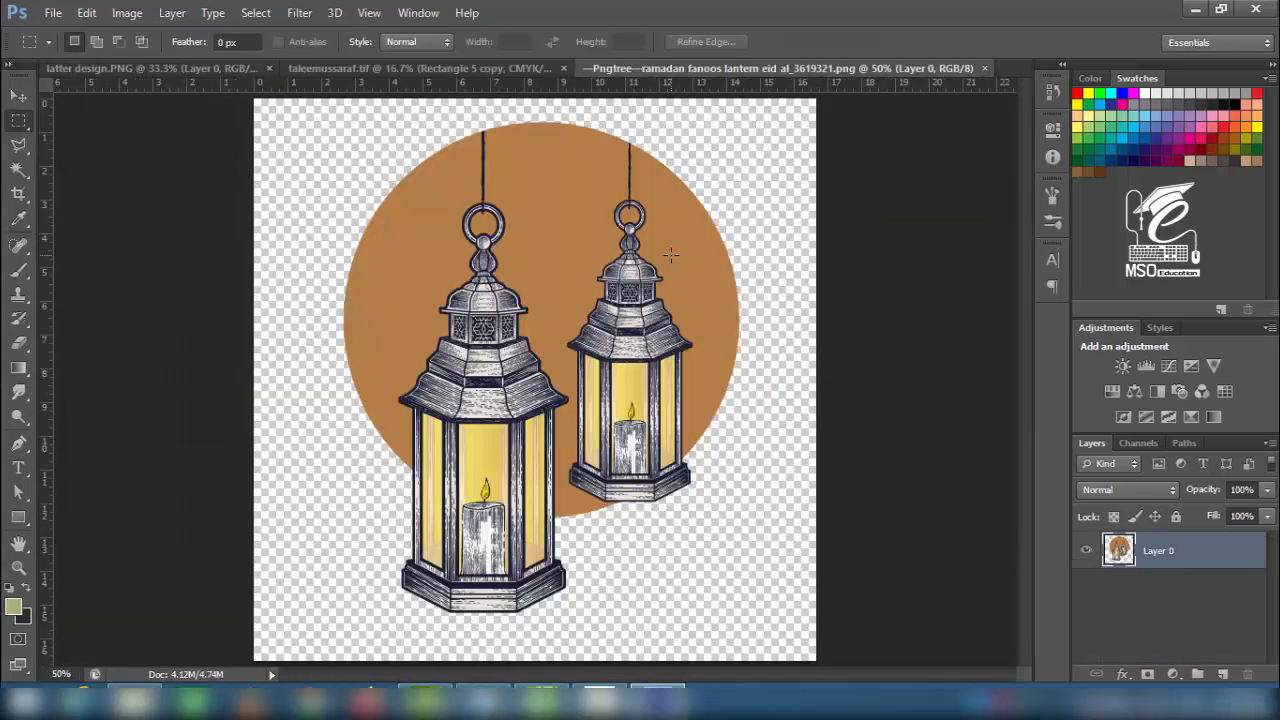
# - Remove the orange circle from the lantern image with Magic Wand selections
pyautogui.press('w')
pyautogui.press('Delete')
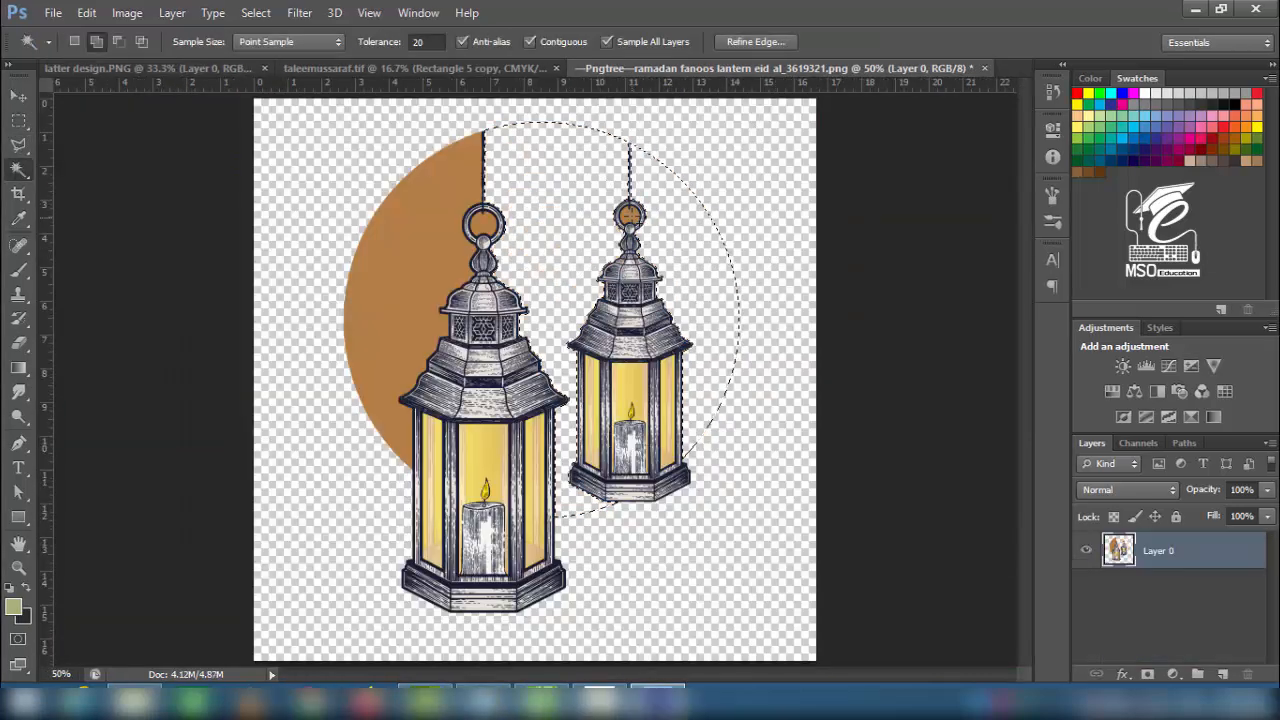
pyautogui.click(428, 223)
pyautogui.press('Delete')
pyautogui.hotkey('ctrl', 'd')
pyautogui.press('v')
# - Bring the lanterns into the cover, scale them to about 64%, and align them top-right
pyautogui.moveTo(405, 330); pyautogui.dragTo(758, 287)
pyautogui.hotkey('ctrl', ',')
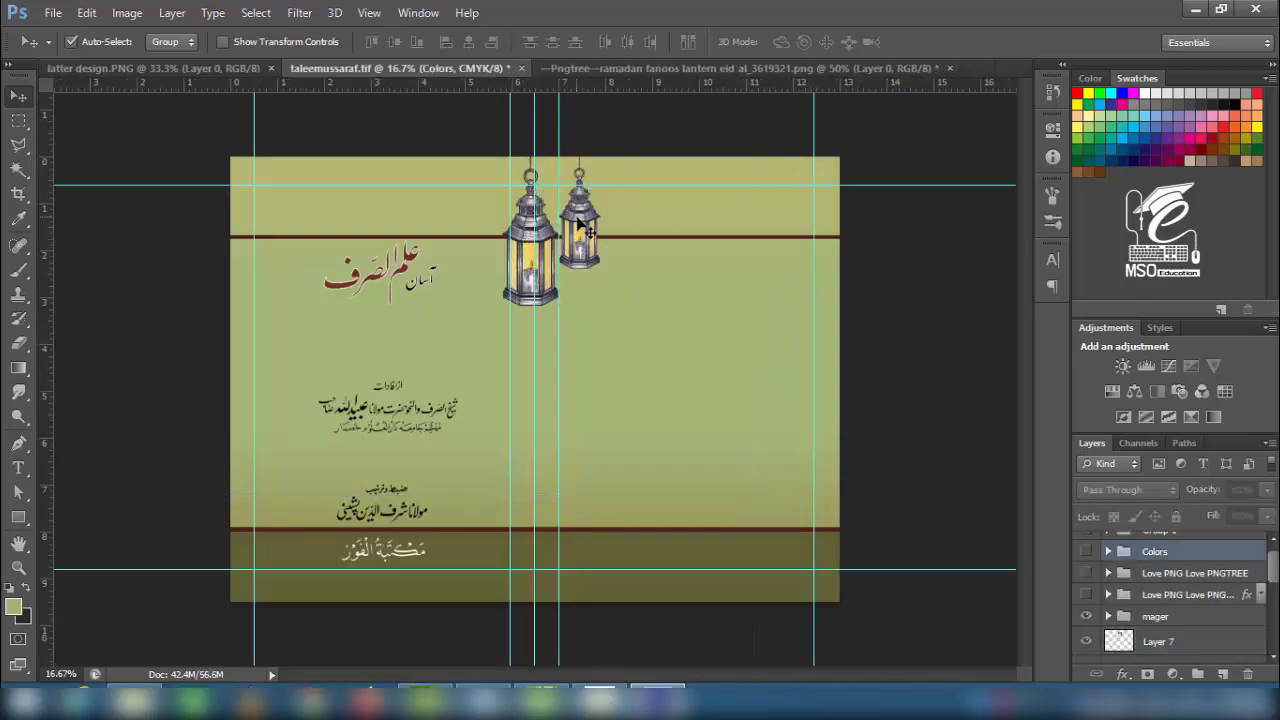
pyautogui.moveTo(580, 223); pyautogui.dragTo(803, 229)
pyautogui.hotkey('ctrl', 't')
pyautogui.moveTo(725, 316); pyautogui.dragTo(777, 286)
pyautogui.moveTo(764, 264); pyautogui.dragTo(772, 257)
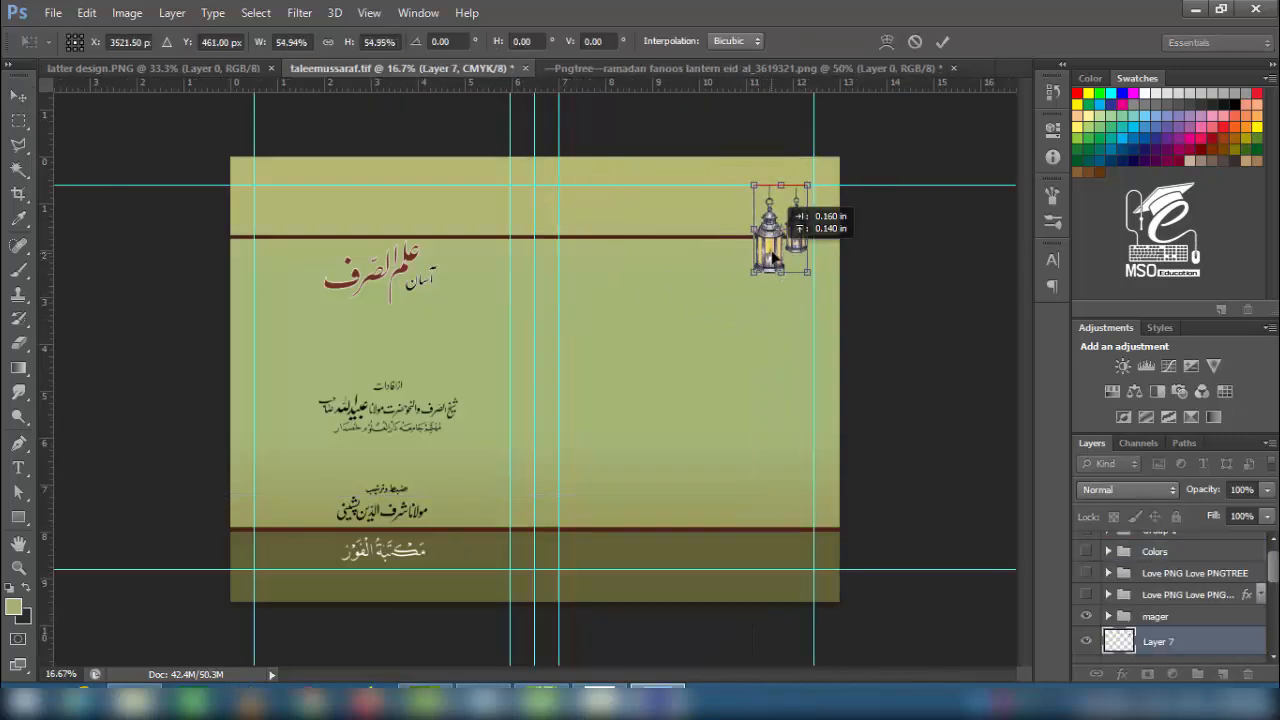
pyautogui.press('Return')
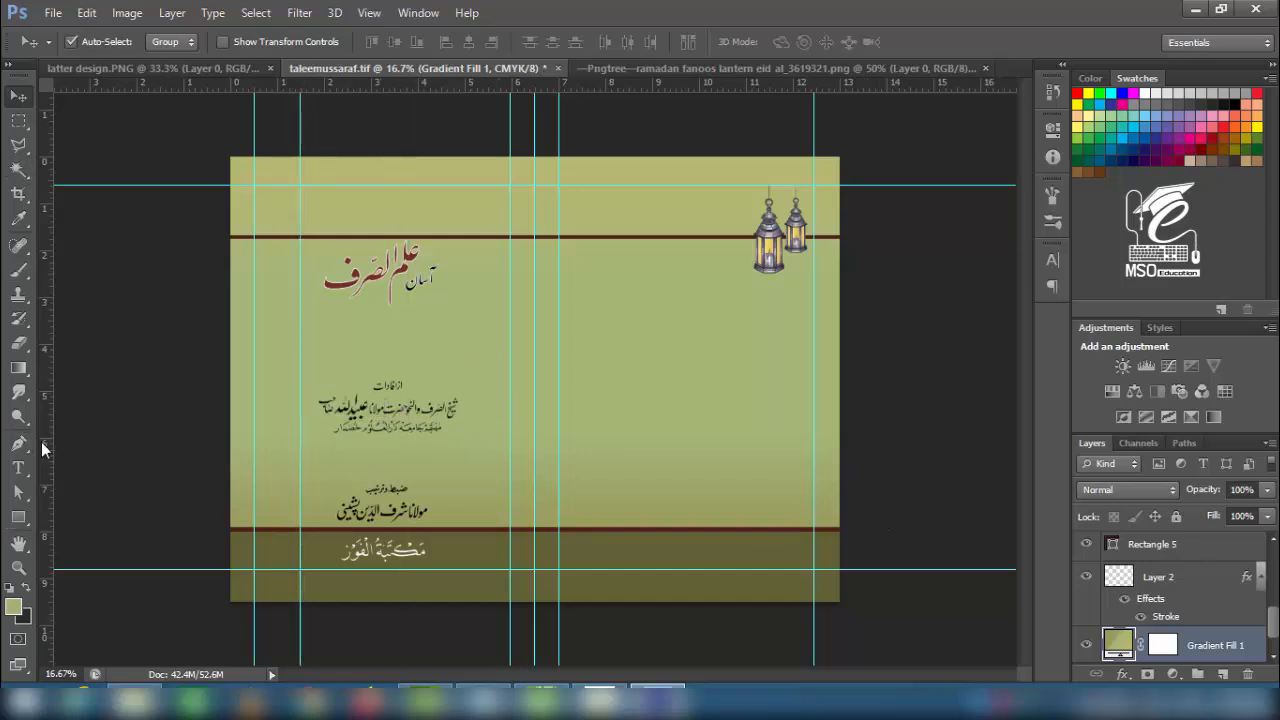
# - Add a new empty layer for painting and move it higher in the layer stack
pyautogui.press('m')
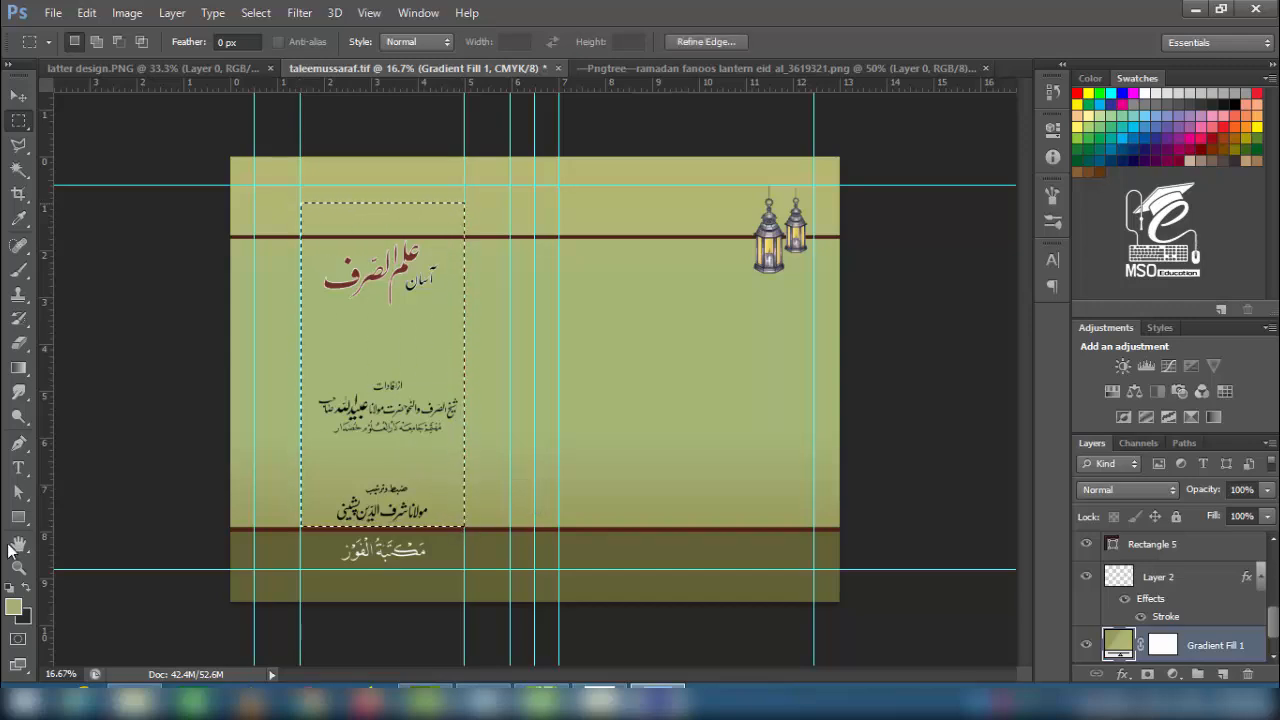
pyautogui.click(20, 320)
pyautogui.click(95, 42)
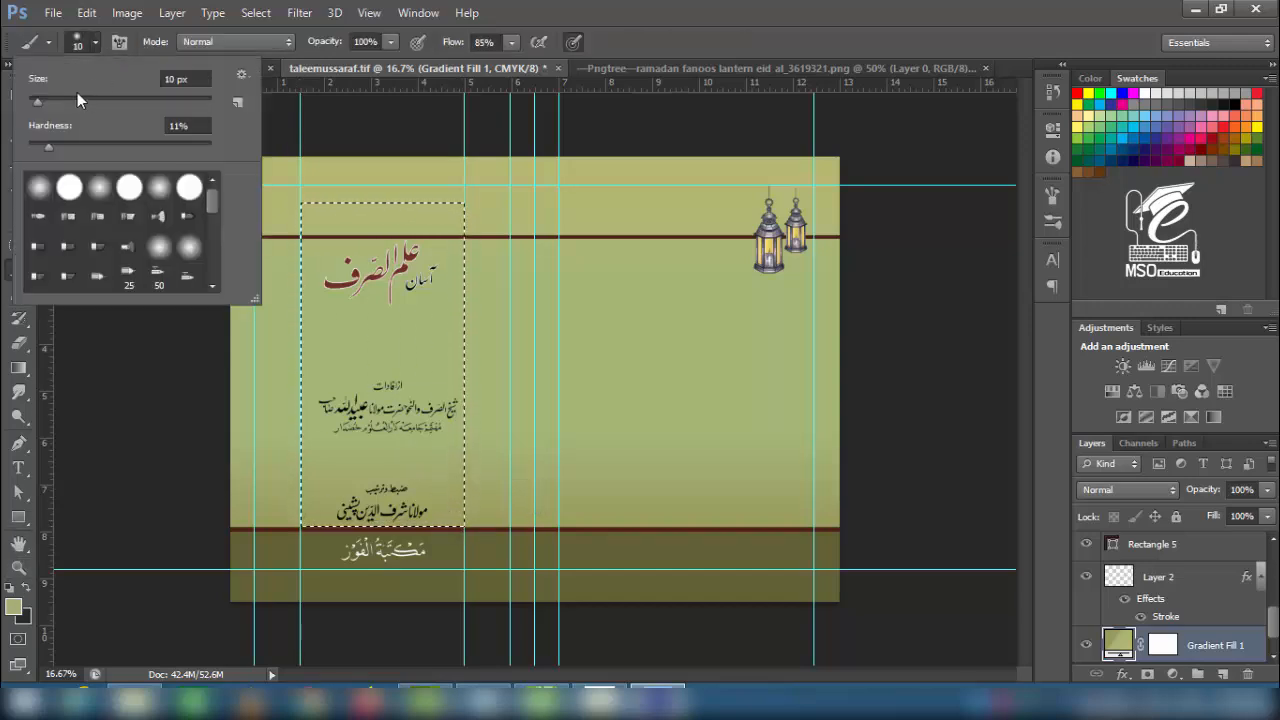
pyautogui.click(95, 44)
pyautogui.click(1222, 675)
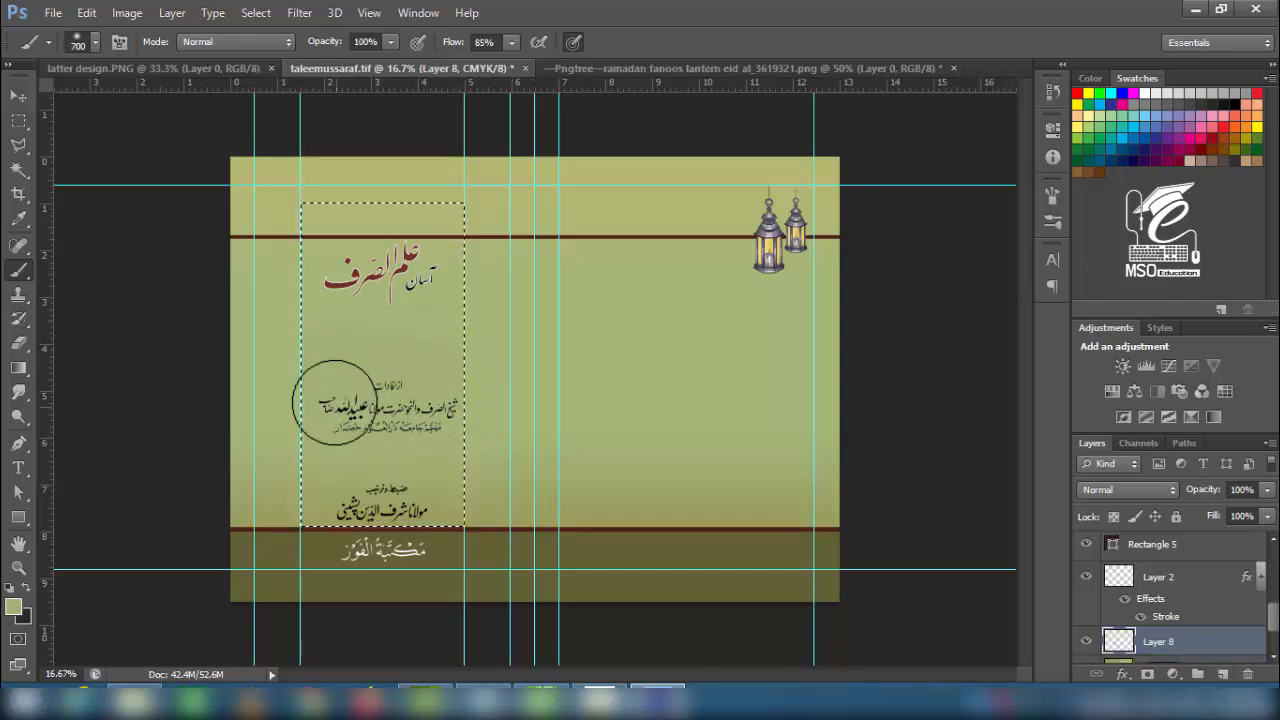
pyautogui.moveTo(1140, 641)
pyautogui.mouseDown()
pyautogui.moveTo(1143, 534)
pyautogui.moveTo(1130, 622)
pyautogui.mouseUp()
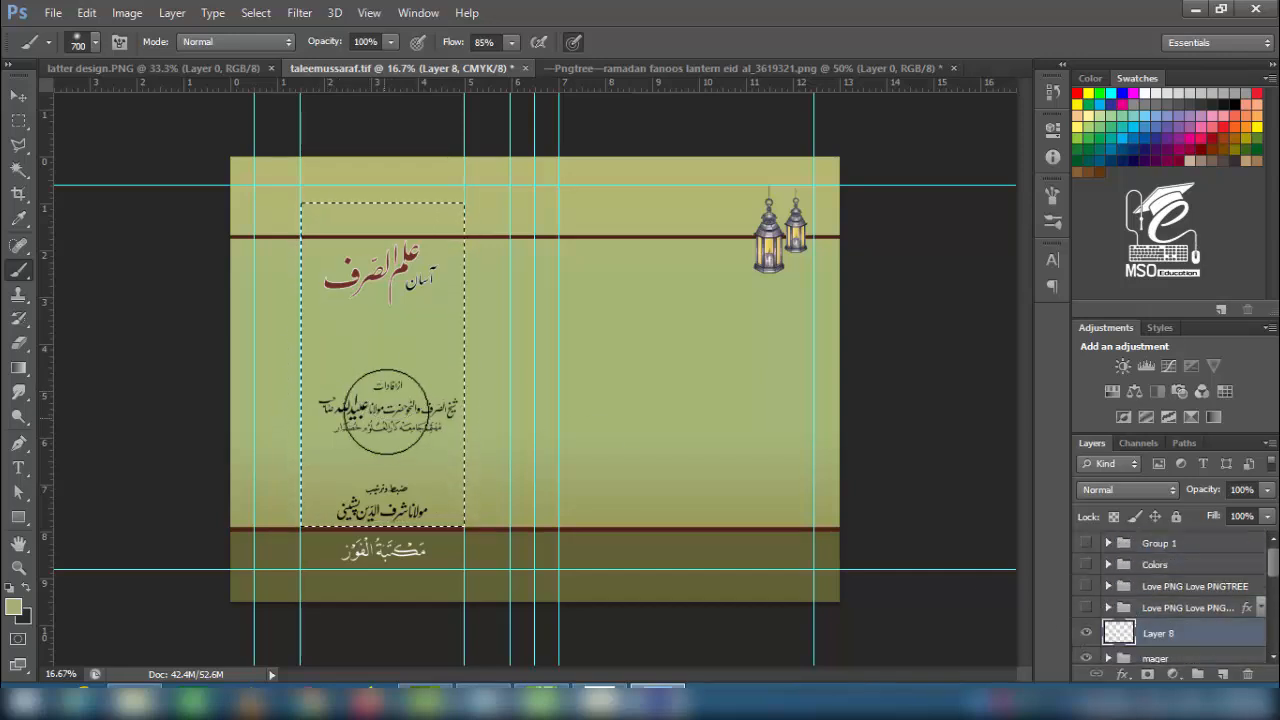
# - Paint over the title with the background colour, then undo those strokes
pyautogui.moveTo(331, 316)
pyautogui.mouseDown()
pyautogui.moveTo(414, 300)
pyautogui.moveTo(327, 291)
pyautogui.moveTo(448, 348)
pyautogui.mouseUp()
pyautogui.moveTo(407, 276); pyautogui.dragTo(452, 270)
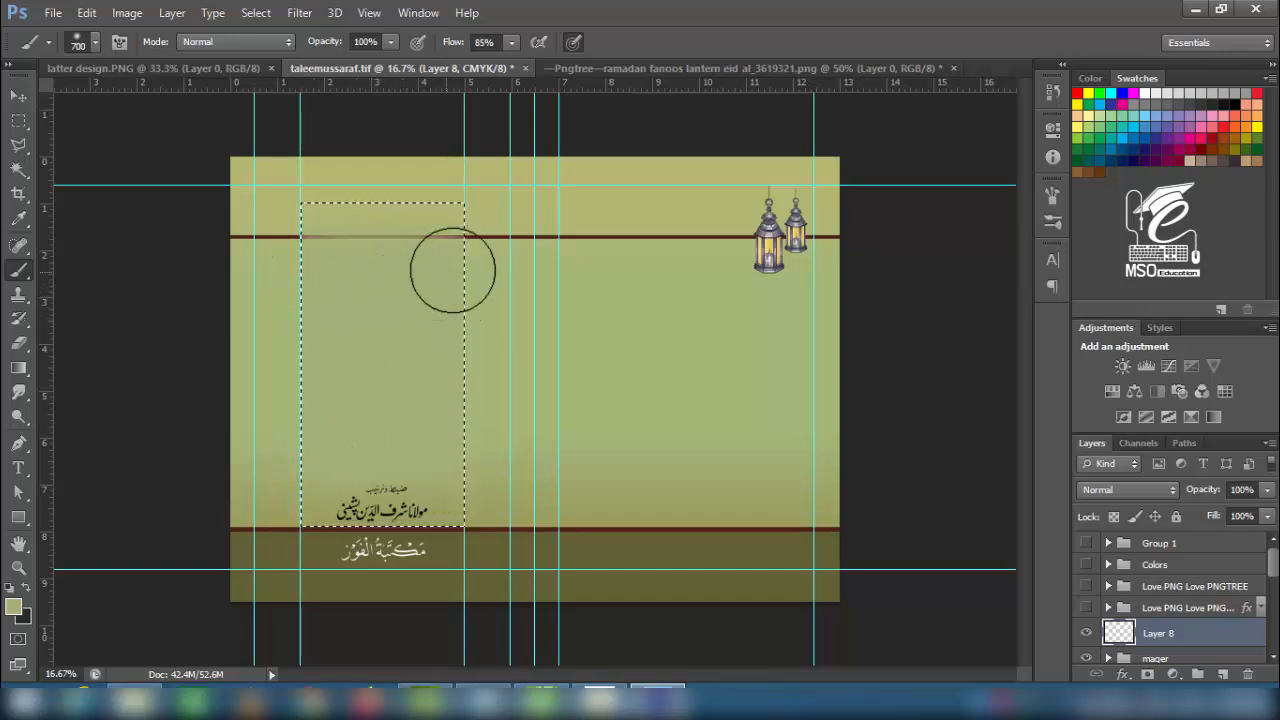
pyautogui.hotkey('ctrl', 'alt', 'z')
pyautogui.hotkey('ctrl', 'alt', 'z')
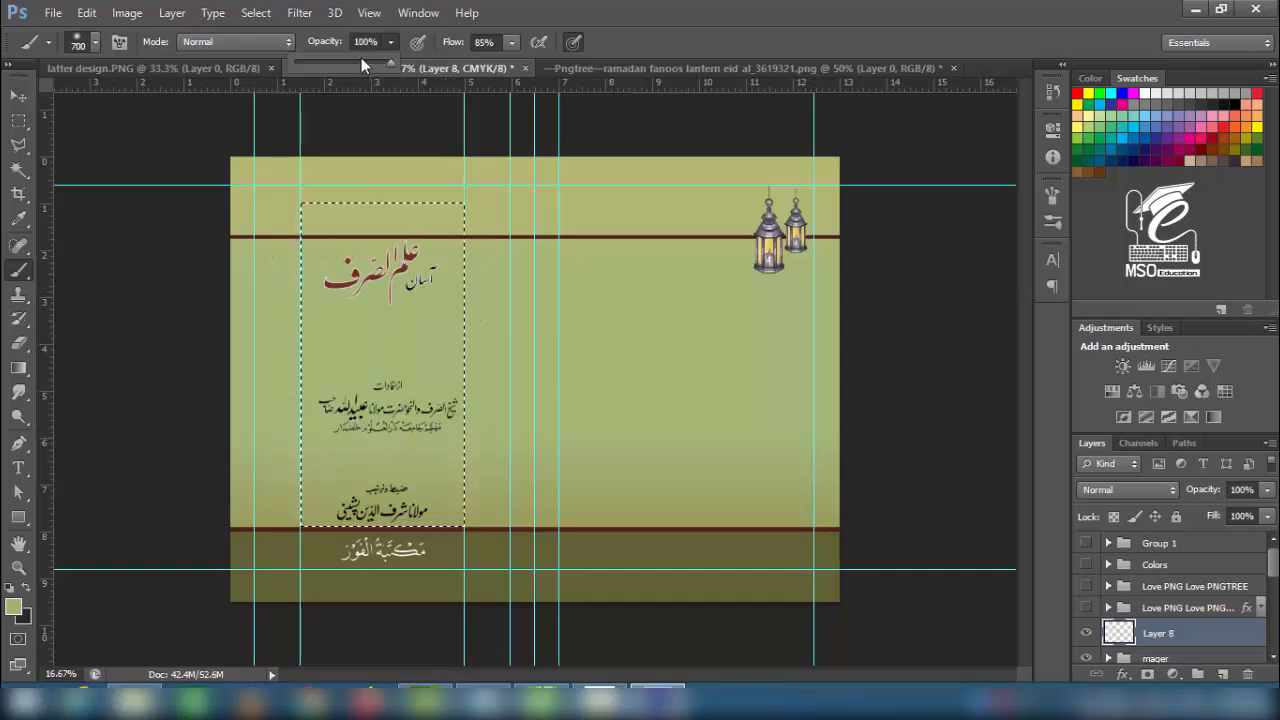
# - Set the brush to 61% opacity and 57% flow with the sampled background colour
pyautogui.click(354, 62)
pyautogui.click(511, 42)
pyautogui.click(485, 62)
pyautogui.click(15, 608)
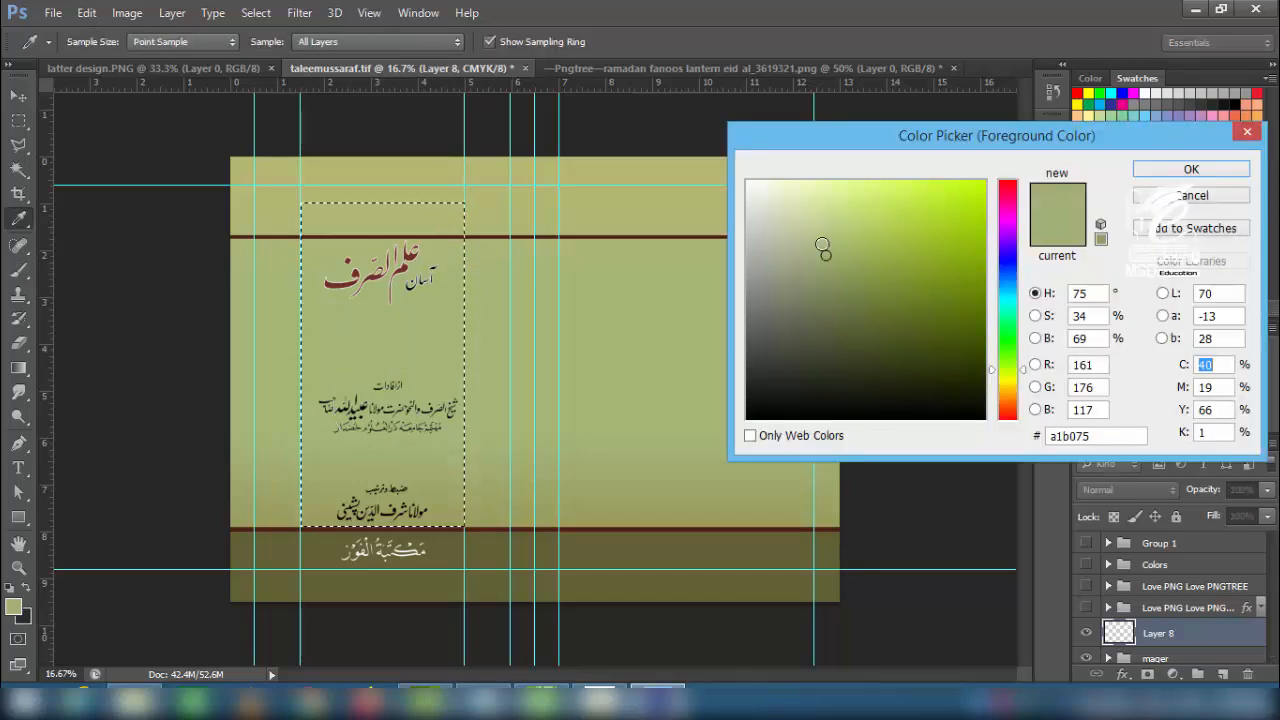
pyautogui.press('Return')
pyautogui.press('b')
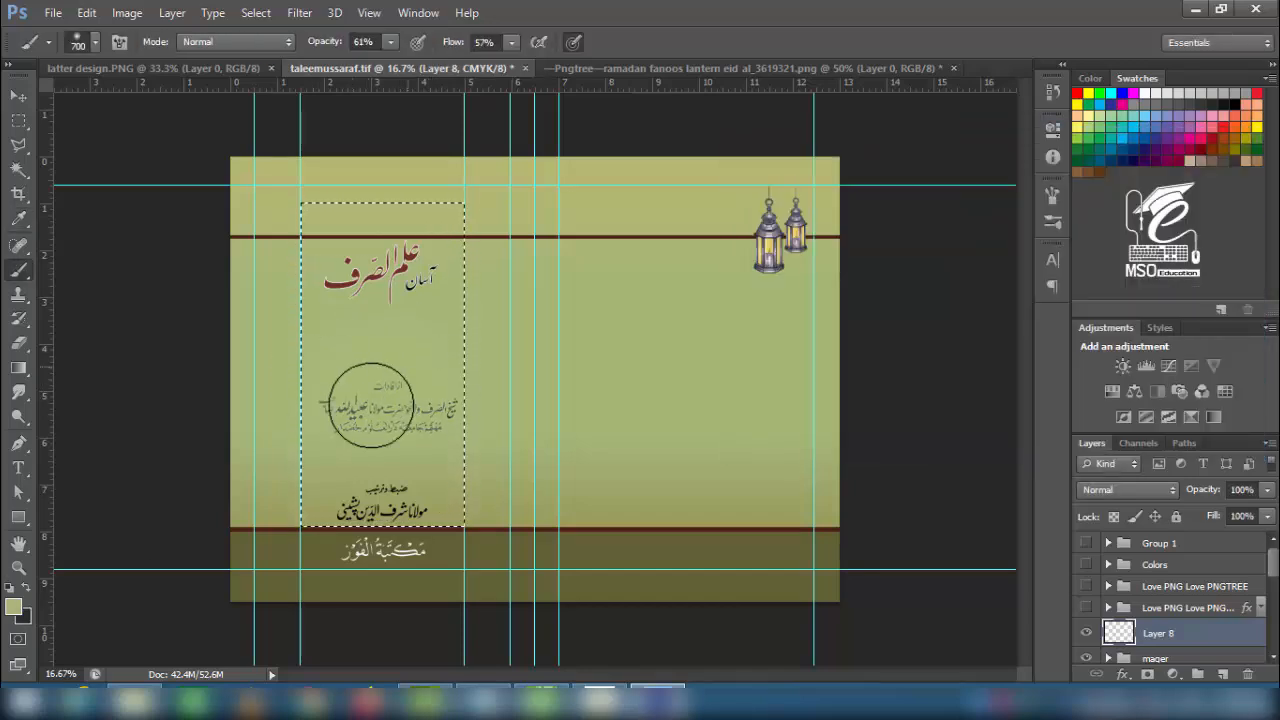
# - Brush a soft olive wash over the title, middle and lower text areas
pyautogui.moveTo(342, 376)
pyautogui.mouseDown()
pyautogui.moveTo(463, 317)
pyautogui.moveTo(331, 290)
pyautogui.moveTo(434, 293)
pyautogui.moveTo(296, 247)
pyautogui.mouseUp()
pyautogui.moveTo(335, 460)
pyautogui.mouseDown()
pyautogui.moveTo(386, 478)
pyautogui.moveTo(458, 446)
pyautogui.mouseUp()
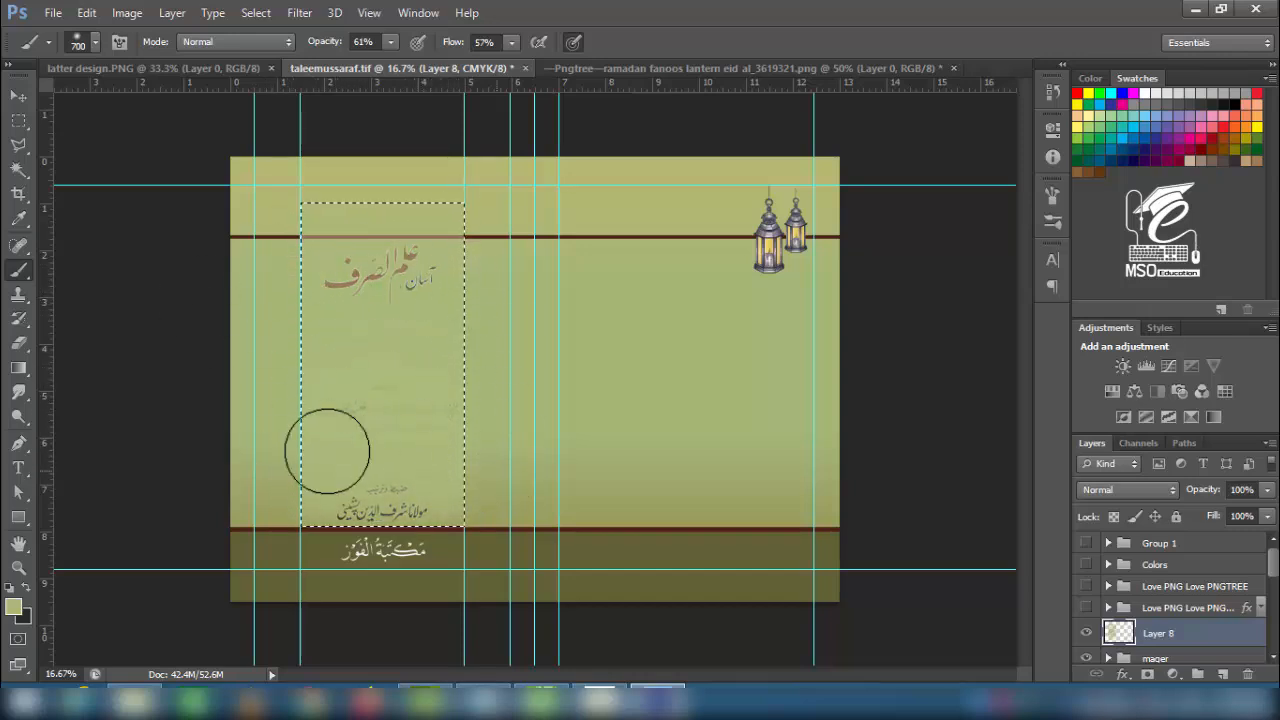
pyautogui.moveTo(327, 451)
pyautogui.mouseDown()
pyautogui.moveTo(499, 319)
pyautogui.moveTo(357, 286)
pyautogui.mouseUp()
# - Move the wash layer below the text group
pyautogui.press('v')
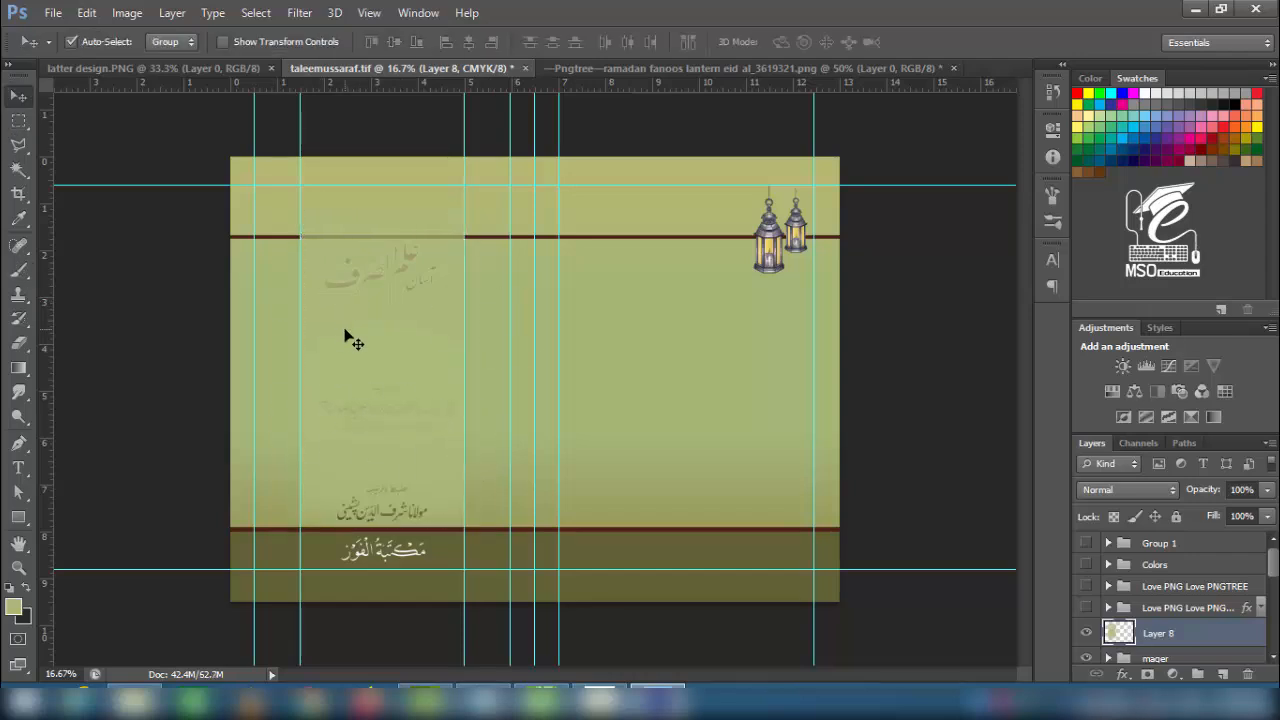
pyautogui.moveTo(1176, 637); pyautogui.dragTo(1170, 668)
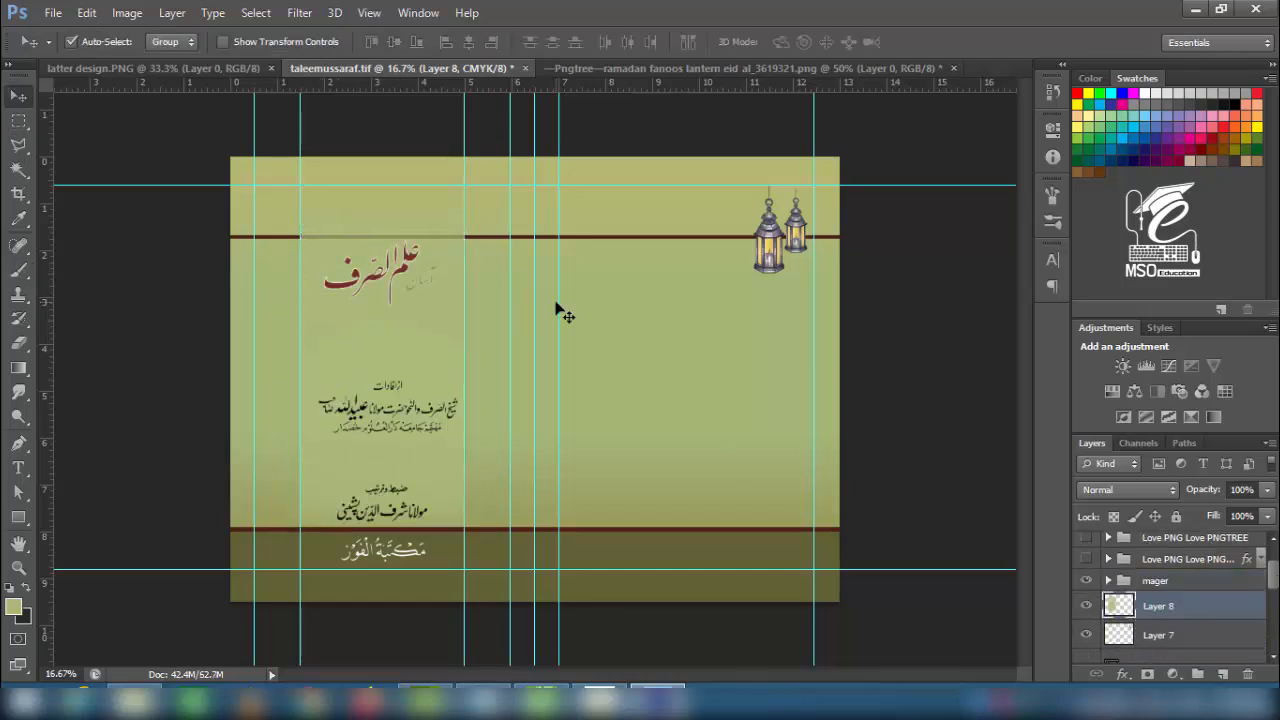
pyautogui.scroll(1, 465, 291)
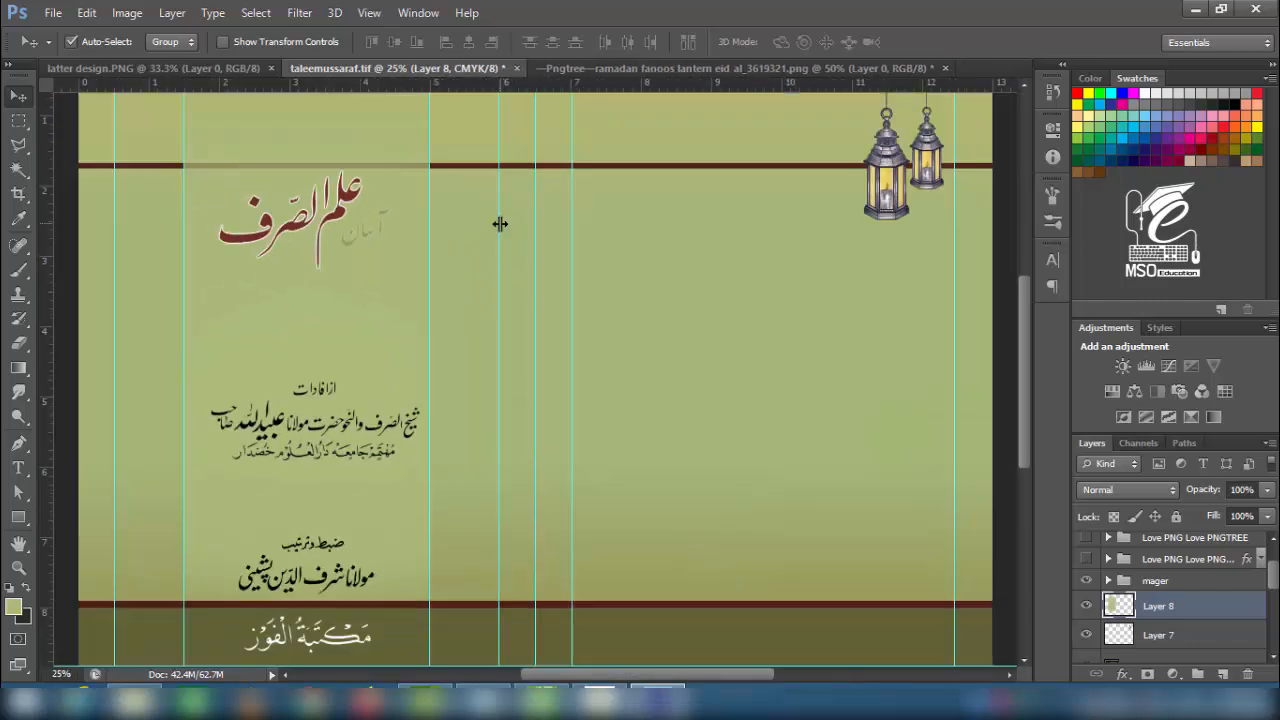
# - Select a thin vertical strip at the panel edge and paint it dark green
pyautogui.press('m')
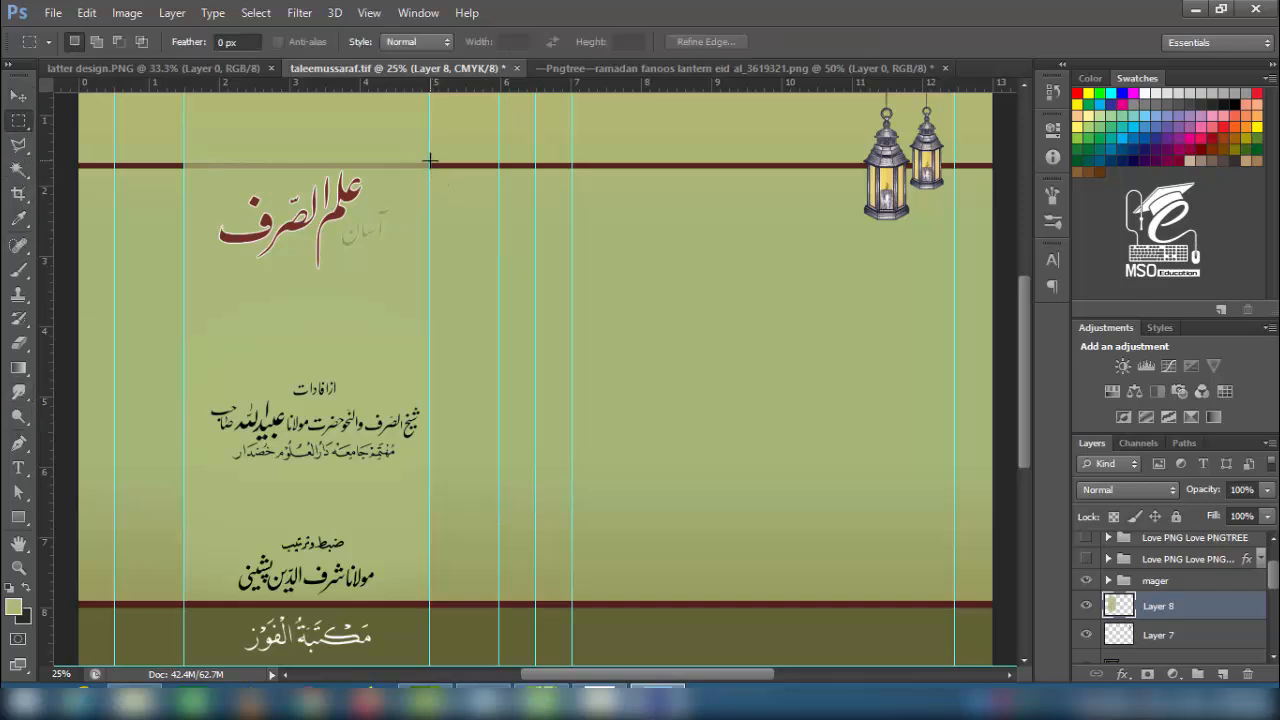
pyautogui.moveTo(428, 132); pyautogui.dragTo(436, 612)
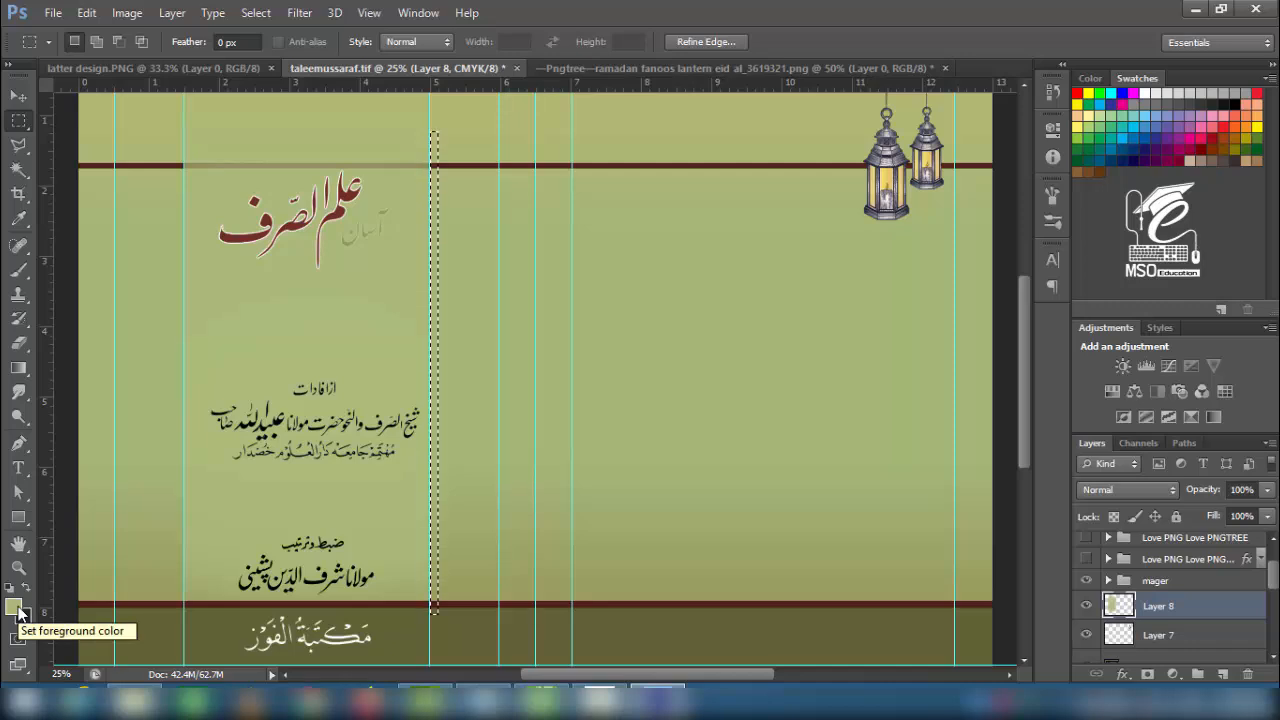
pyautogui.click(13, 607)
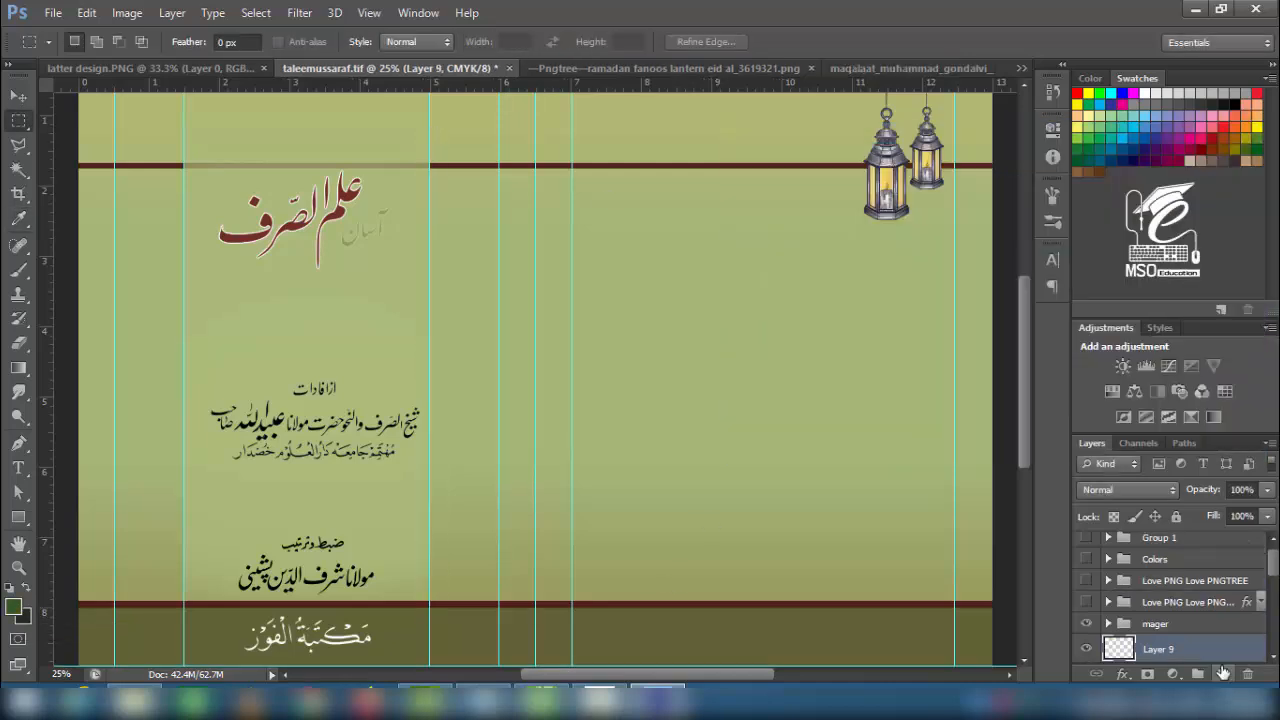
pyautogui.moveTo(426, 152); pyautogui.dragTo(436, 620)
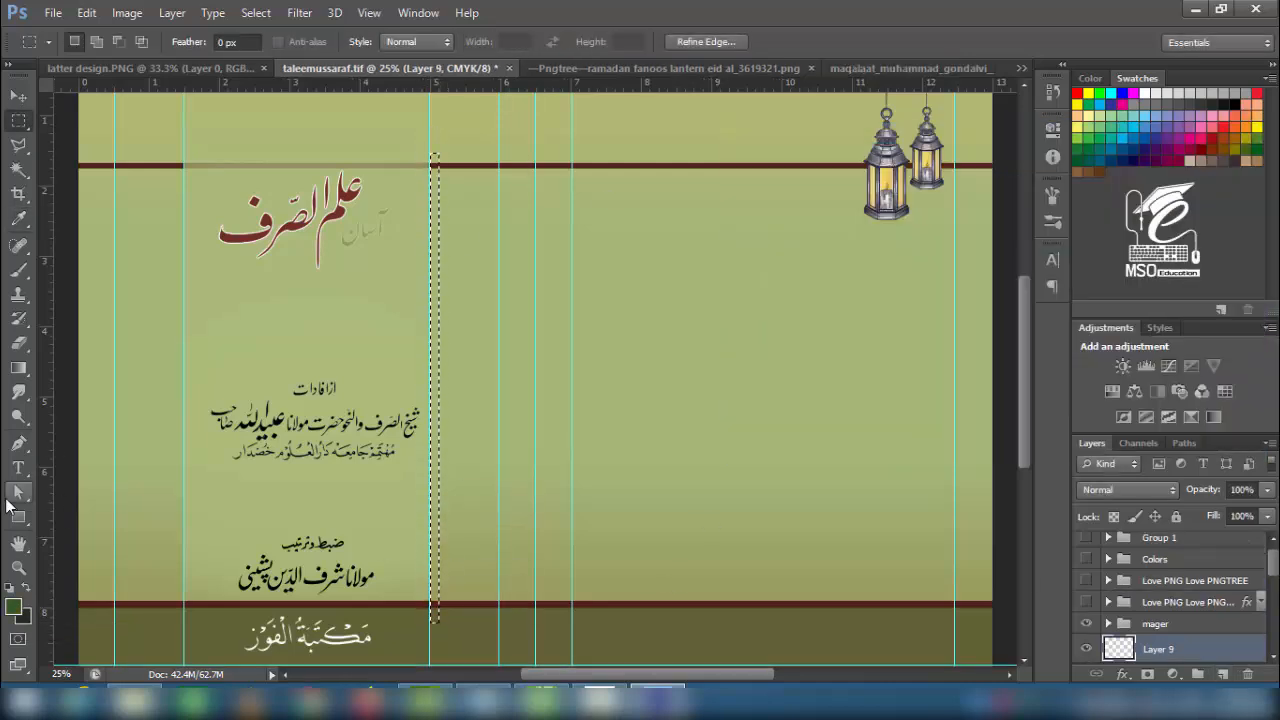
pyautogui.press('b')
pyautogui.click(12, 608)
pyautogui.click(1191, 169)
pyautogui.moveTo(436, 205)
pyautogui.mouseDown()
pyautogui.moveTo(457, 314)
pyautogui.moveTo(434, 486)
pyautogui.moveTo(434, 337)
pyautogui.moveTo(440, 318)
pyautogui.moveTo(442, 540)
pyautogui.moveTo(433, 338)
pyautogui.moveTo(453, 502)
pyautogui.mouseUp()
# - Narrow the green strip with Free Transform
pyautogui.press('v')
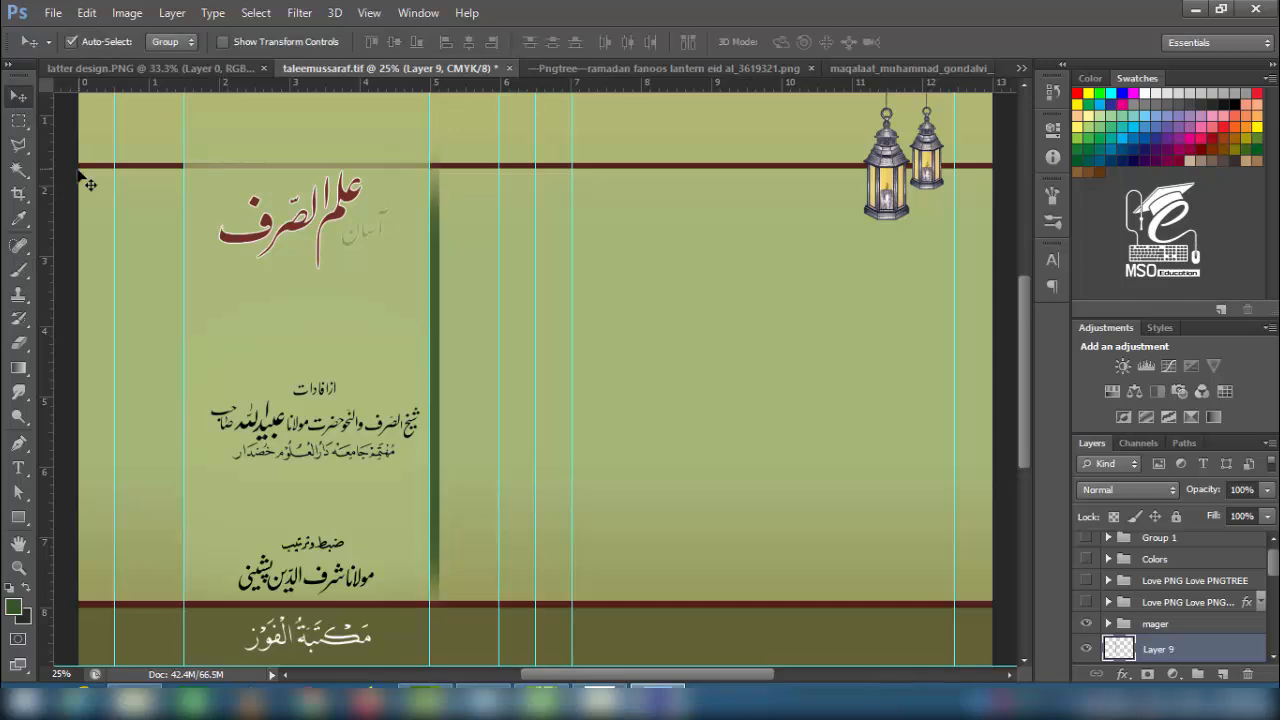
pyautogui.hotkey('ctrl', 't')
pyautogui.hotkey('ctrl', '+')
pyautogui.hotkey('ctrl', '+')
pyautogui.hotkey('ctrl', '+')
pyautogui.hotkey('ctrl', '+')
pyautogui.moveTo(151, 415); pyautogui.dragTo(135, 418)
pyautogui.press('Return')
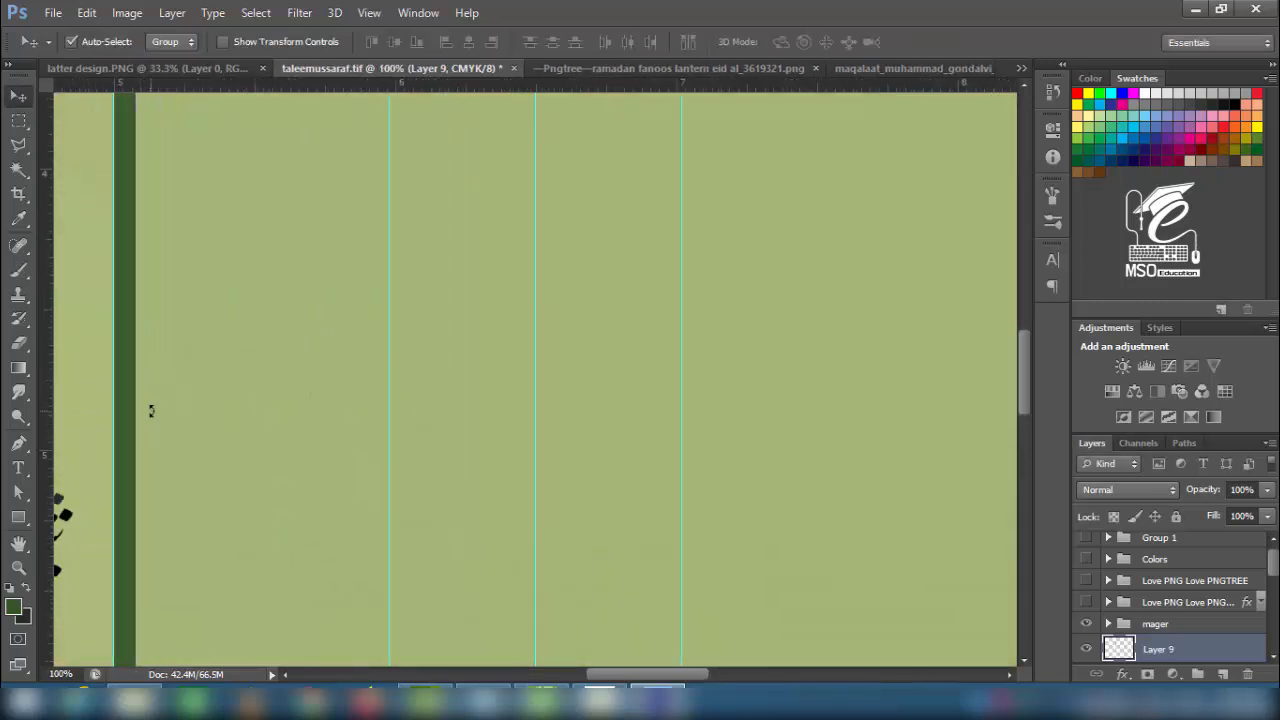
pyautogui.hotkey('ctrl', '-')
pyautogui.hotkey('ctrl', '-')
pyautogui.hotkey('ctrl', '-')
pyautogui.hotkey('ctrl', '-')
pyautogui.hotkey('ctrl', '-')
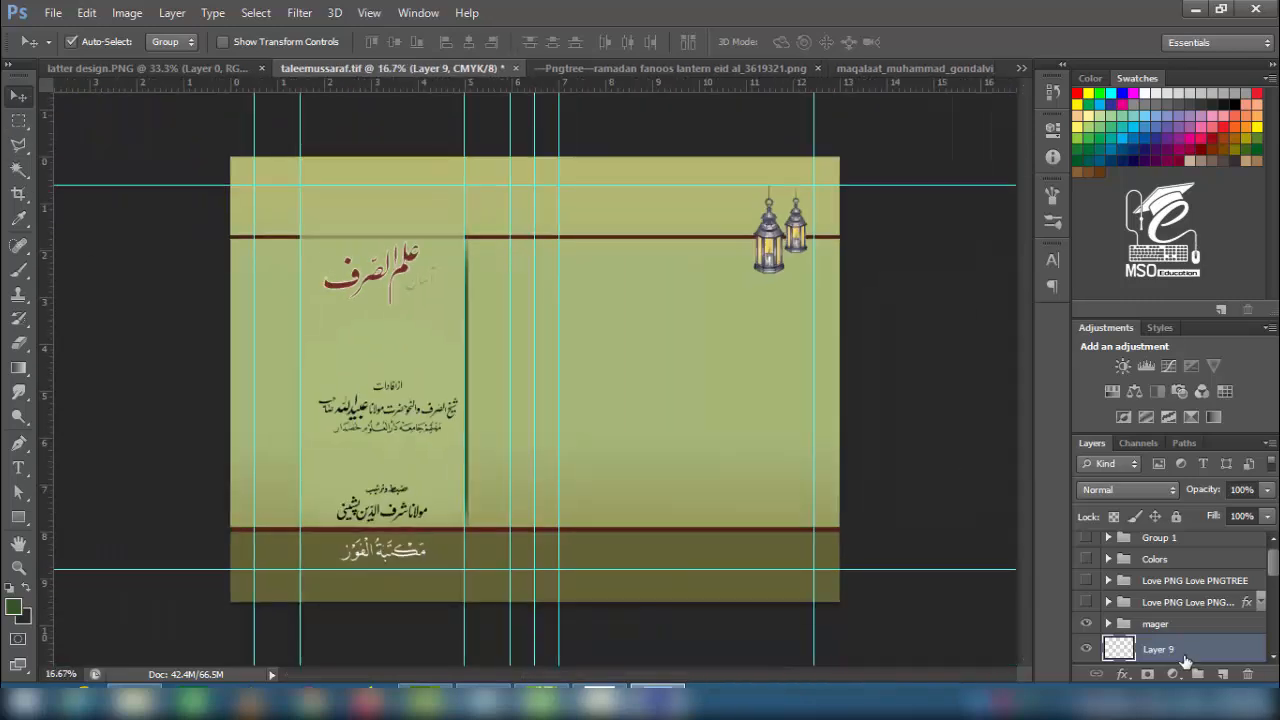
# - Duplicate the green strip, nudge the copy left, and group both as 'line'
pyautogui.moveTo(1185, 662); pyautogui.dragTo(1222, 675)
pyautogui.hotkey('shift', 'Left')
pyautogui.hotkey('shift', 'Left')
pyautogui.hotkey('shift', 'Left')
pyautogui.hotkey('shift', 'Left')
pyautogui.hotkey('shift', 'Left')
pyautogui.hotkey('shift', 'Left')
pyautogui.hotkey('shift', 'Left')
pyautogui.hotkey('shift', 'Left')
pyautogui.hotkey('shift', 'Left')
pyautogui.hotkey('shift', 'Left')
pyautogui.hotkey('shift', 'Left')
pyautogui.hotkey('shift', 'Left')
pyautogui.hotkey('shift', 'Left')
pyautogui.hotkey('shift', 'Left')
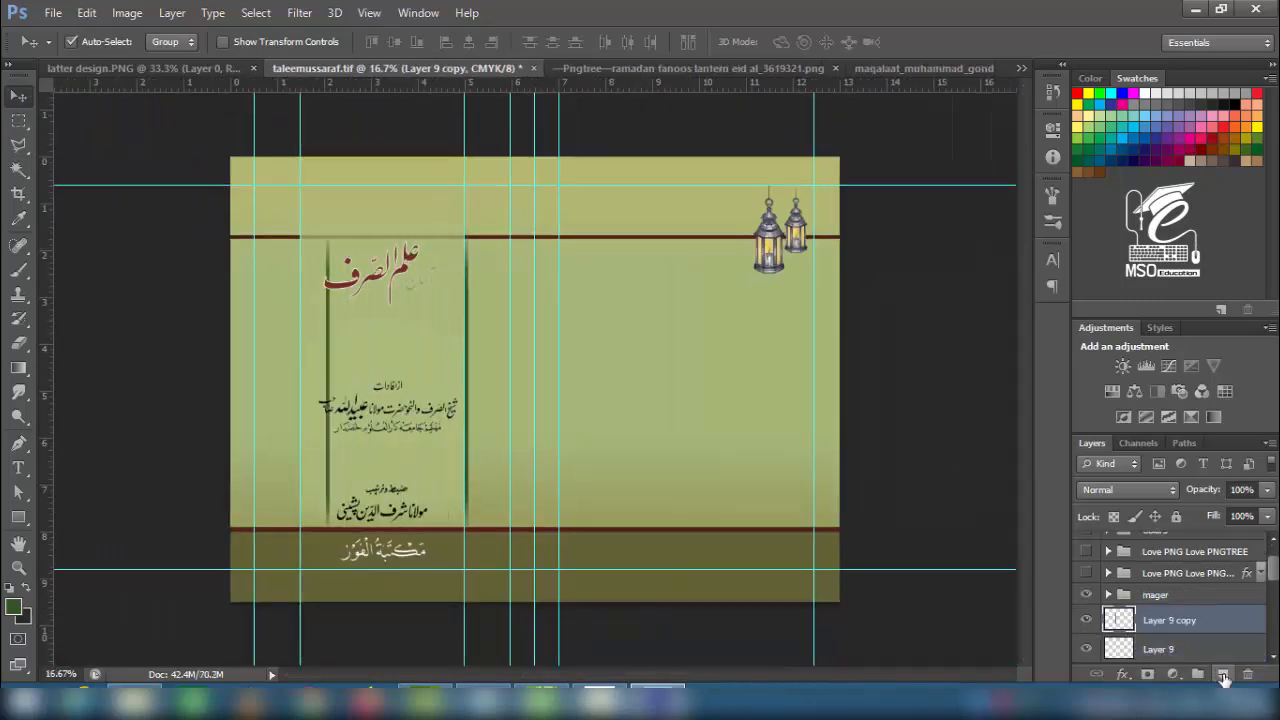
pyautogui.hotkey('shift', 'Left')
pyautogui.hotkey('shift', 'Left')
pyautogui.hotkey('shift', 'Left')
pyautogui.hotkey('shift', 'Left')
pyautogui.hotkey('shift', 'Left')
pyautogui.hotkey('shift', 'Left')
pyautogui.hotkey('shift', 'Left')
pyautogui.hotkey('shift', 'Left')
pyautogui.hotkey('shift', 'Left')
pyautogui.hotkey('shift', 'Left')
pyautogui.hotkey('shift', 'Left')
pyautogui.hotkey('shift', 'Left')
pyautogui.hotkey('shift', 'Left')
pyautogui.hotkey('shift', 'Left')
pyautogui.hotkey('shift', 'Left')
pyautogui.hotkey('shift', 'Left')
pyautogui.hotkey('shift', 'Left')
pyautogui.hotkey('shift', 'Left')
pyautogui.hotkey('shift', 'Left')
pyautogui.hotkey('shift', 'Left')
pyautogui.keyDown('shift'); pyautogui.click(1203, 654); pyautogui.keyUp('shift')
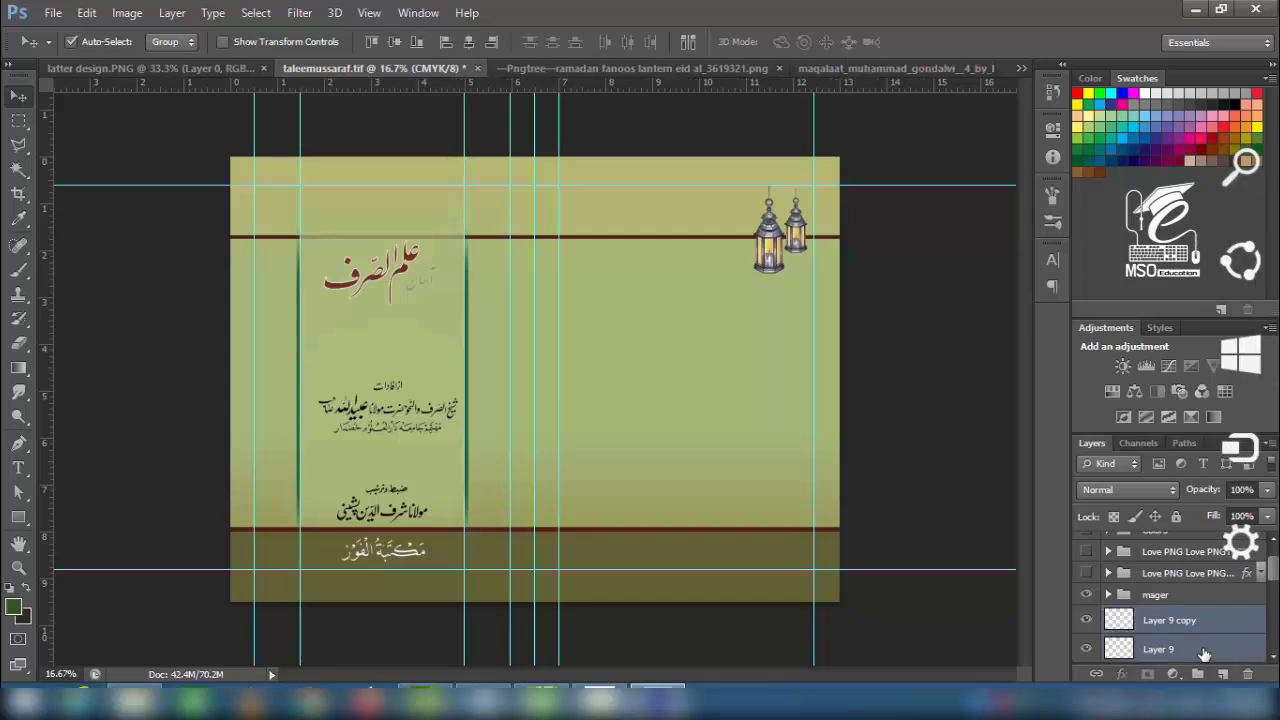
pyautogui.hotkey('ctrl', 'g')
pyautogui.doubleClick(1158, 620)
pyautogui.write('line')
pyautogui.press('Return')
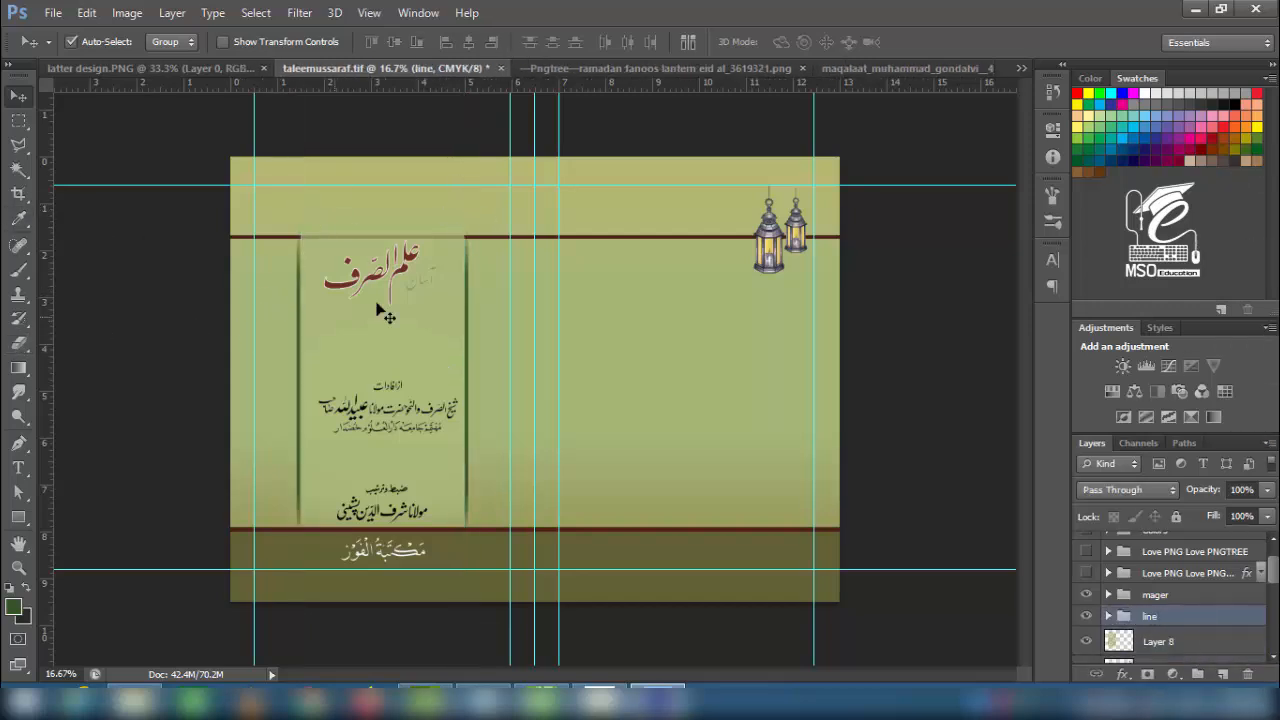
# - Shorten the first top maroon stripe so it starts after the title panel
pyautogui.click(485, 238)
pyautogui.hotkey('ctrl', '+')
pyautogui.scroll(-1, 1148, 574)
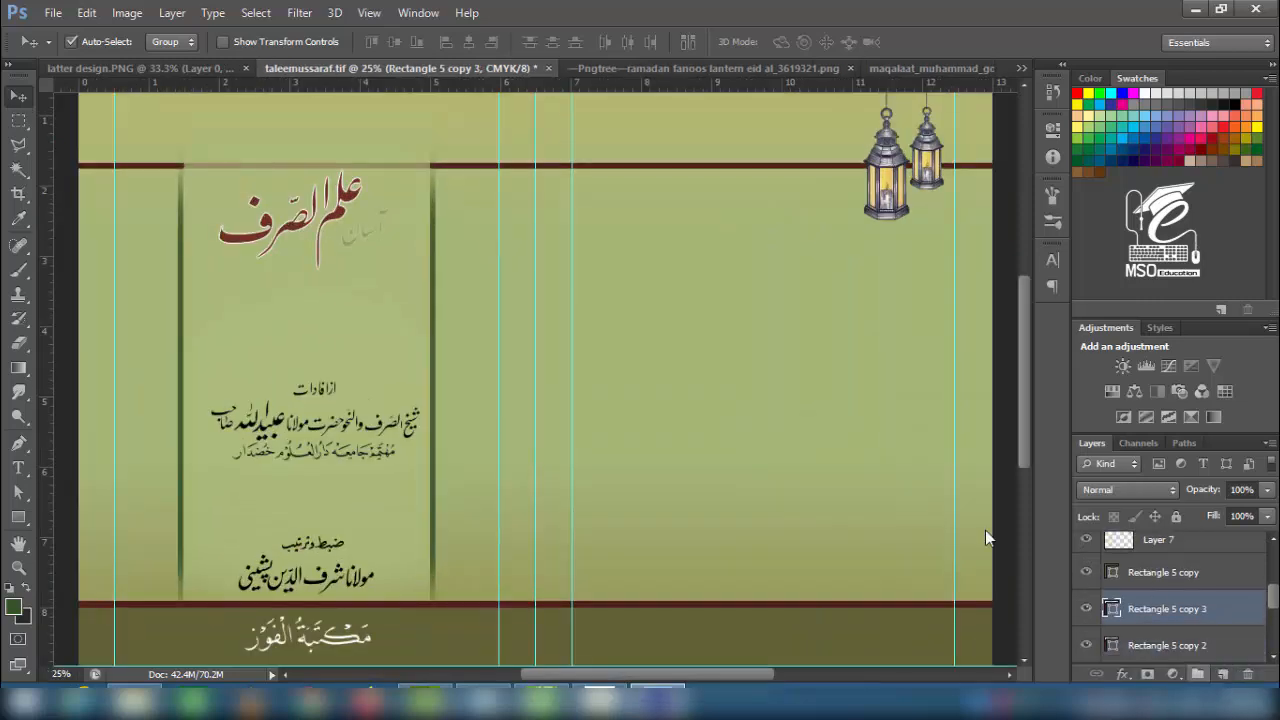
pyautogui.moveTo(569, 221); pyautogui.dragTo(676, 321)
pyautogui.hotkey('ctrl', 't')
pyautogui.moveTo(186, 266); pyautogui.dragTo(537, 334)
pyautogui.press('Return')
# - Shorten the other top maroon stripe so it ends before the title panel
pyautogui.click(246, 270)
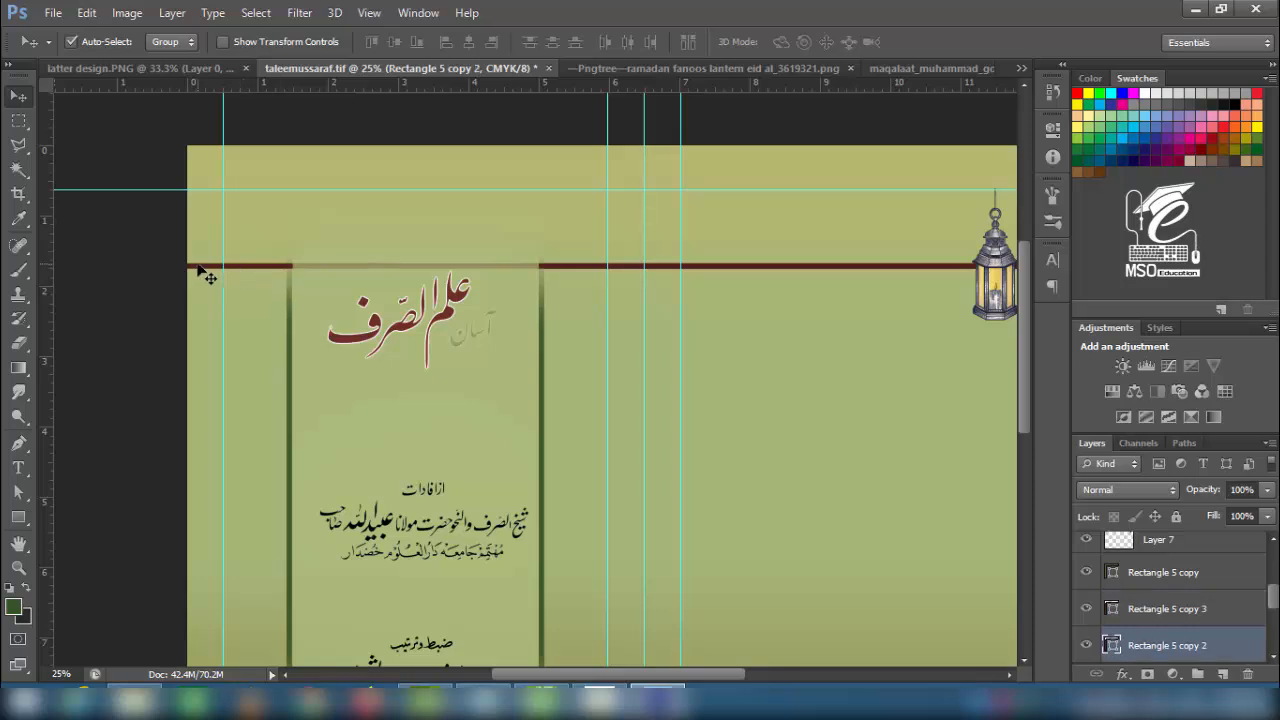
pyautogui.hotkey('ctrl', 't')
pyautogui.moveTo(764, 379); pyautogui.dragTo(323, 374)
pyautogui.moveTo(665, 262); pyautogui.dragTo(256, 309)
pyautogui.press('Return')
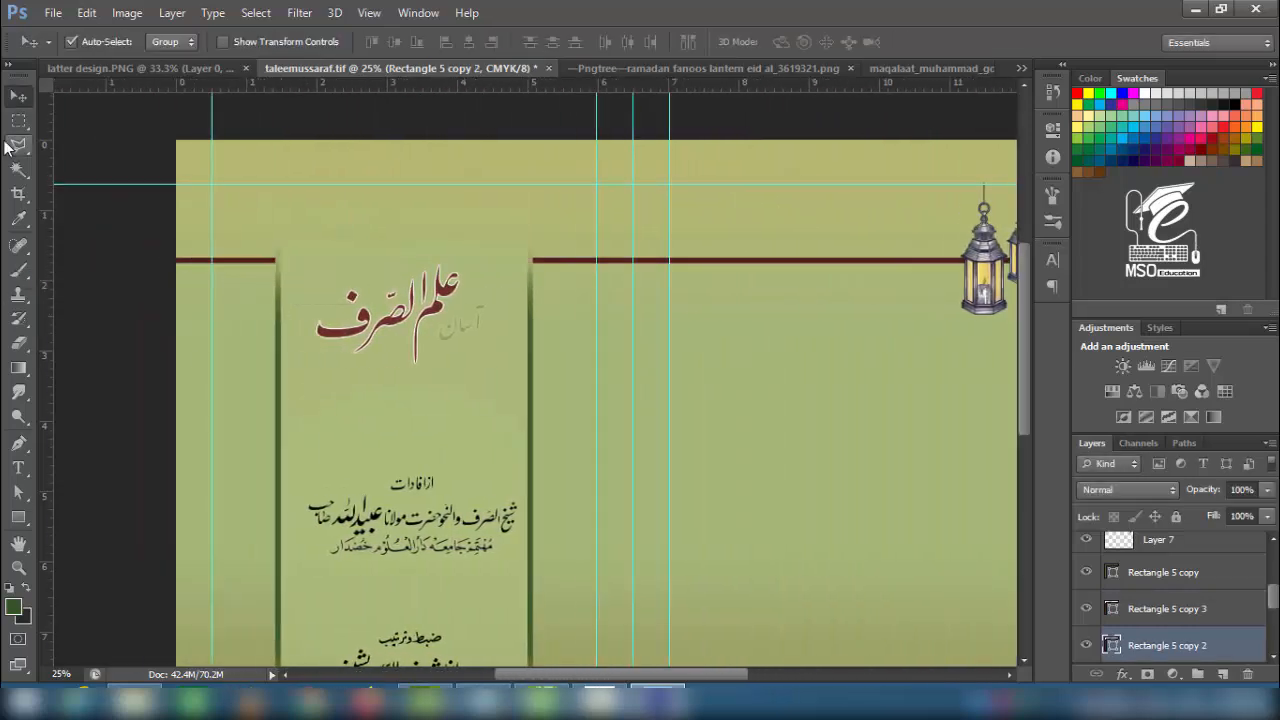
pyautogui.click(99, 268)
# - Make the copied green strip inside the 'line' group narrower
pyautogui.moveTo(411, 508); pyautogui.dragTo(463, 391)
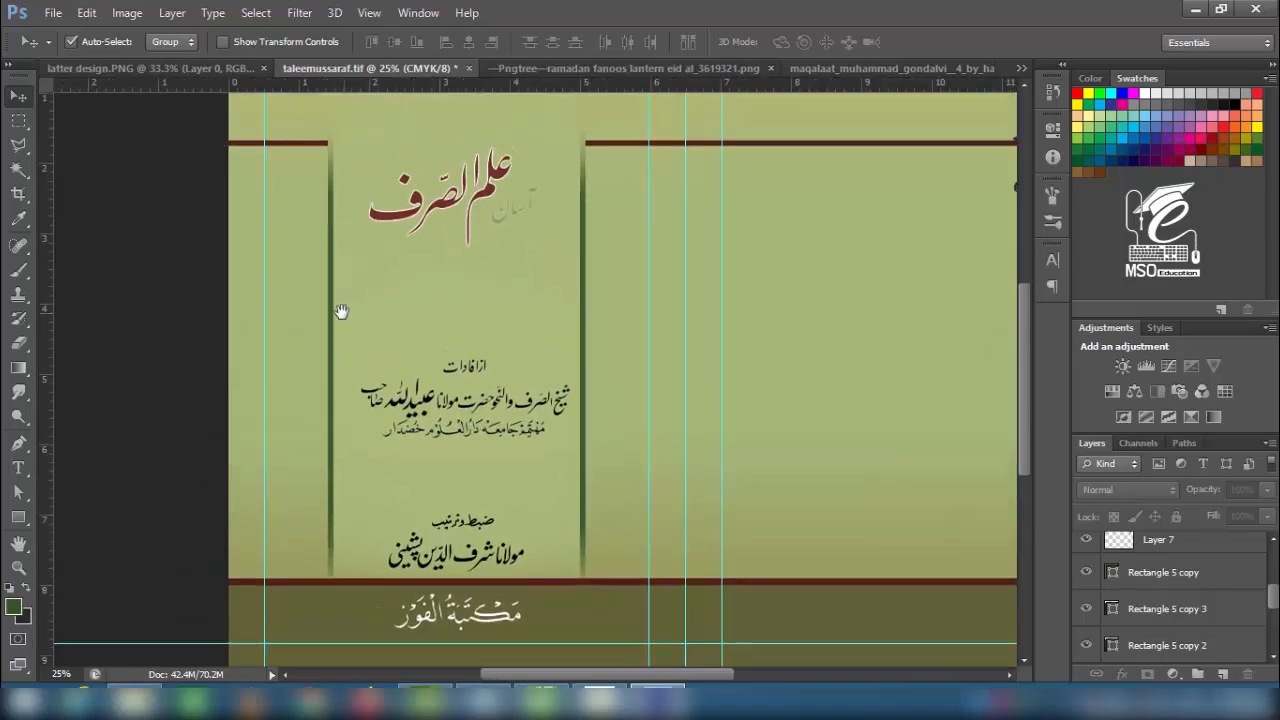
pyautogui.click(332, 312)
pyautogui.hotkey('ctrl', 't')
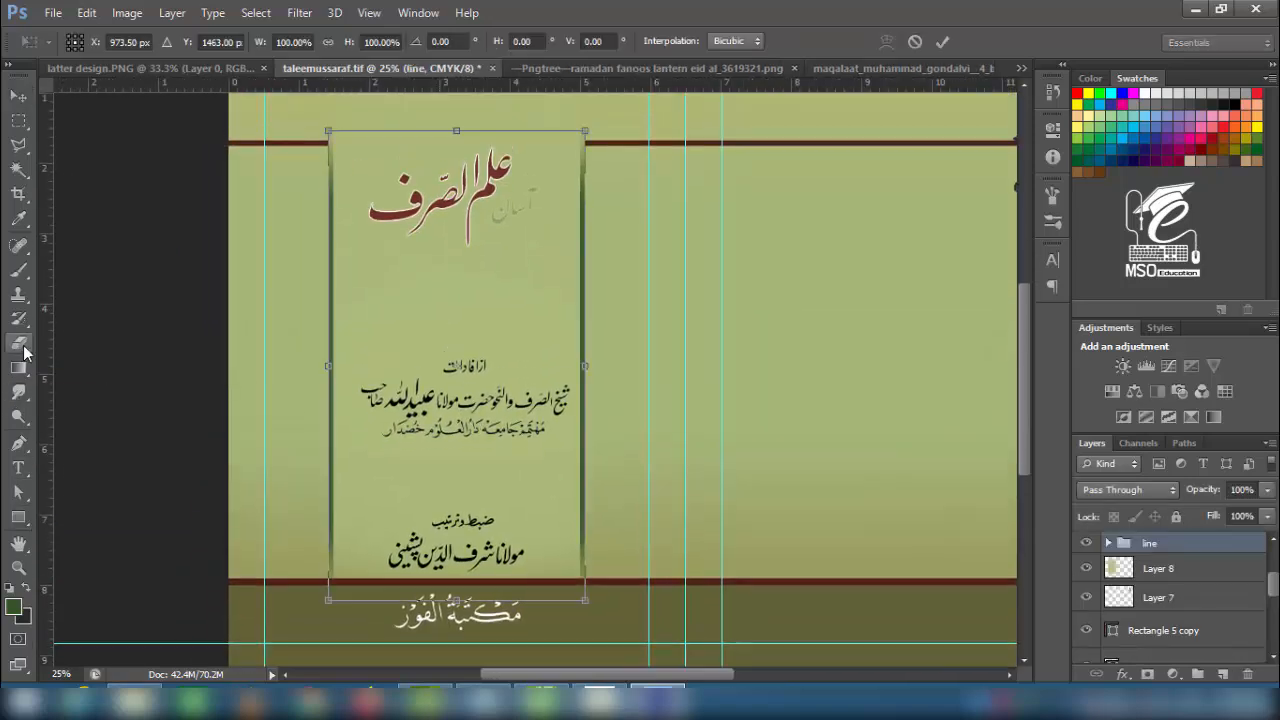
pyautogui.press('Escape')
pyautogui.click(1108, 543)
pyautogui.click(1150, 578)
pyautogui.hotkey('ctrl', 't')
pyautogui.hotkey('ctrl', '+')
pyautogui.hotkey('ctrl', '+')
pyautogui.hotkey('ctrl', '+')
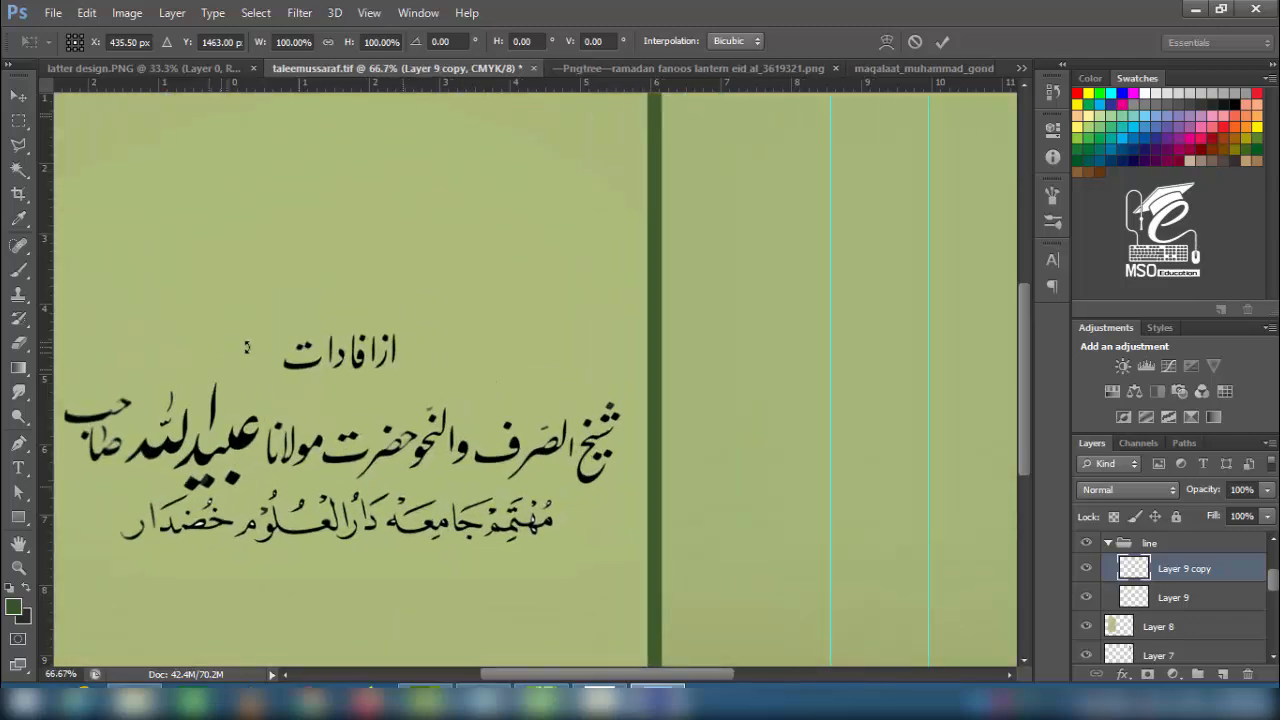
pyautogui.moveTo(246, 349); pyautogui.dragTo(548, 212)
pyautogui.hotkey('ctrl', '+')
pyautogui.hotkey('ctrl', '+')
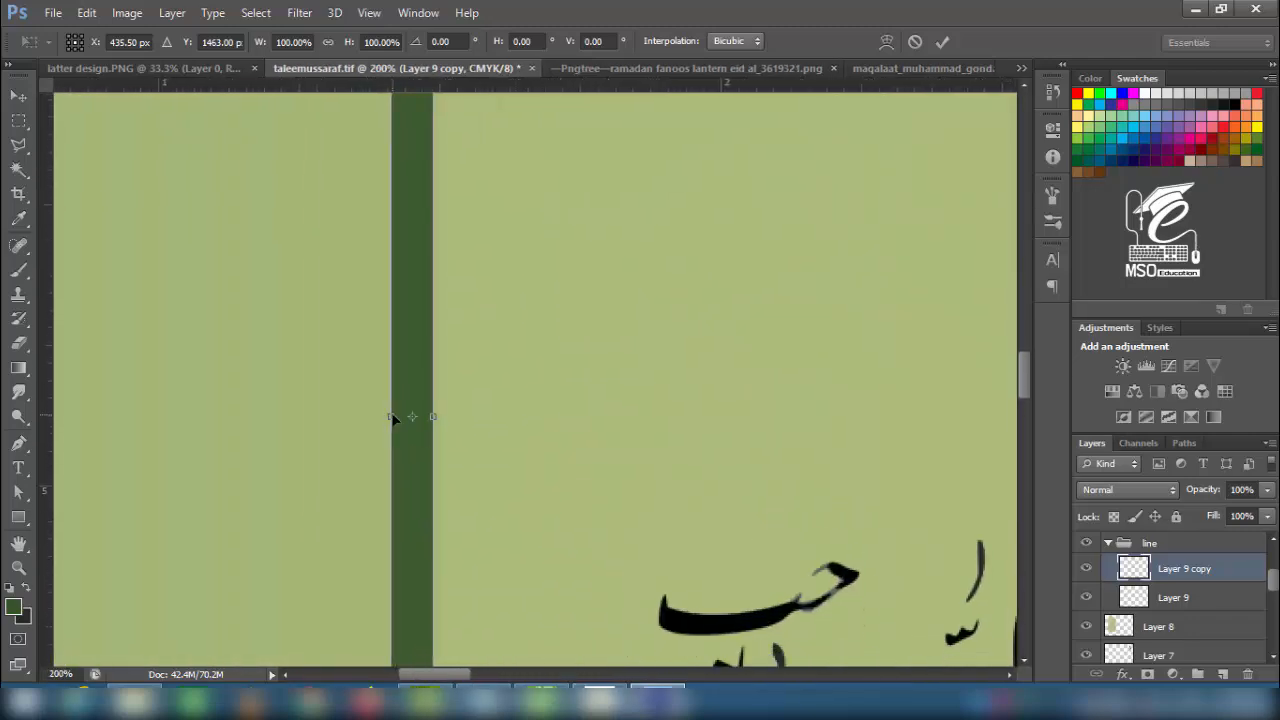
pyautogui.moveTo(391, 425); pyautogui.dragTo(408, 425)
pyautogui.press('Return')
# - Narrow the original green strip, save, and nudge the lanterns slightly upward
pyautogui.moveTo(646, 458); pyautogui.dragTo(589, 463)
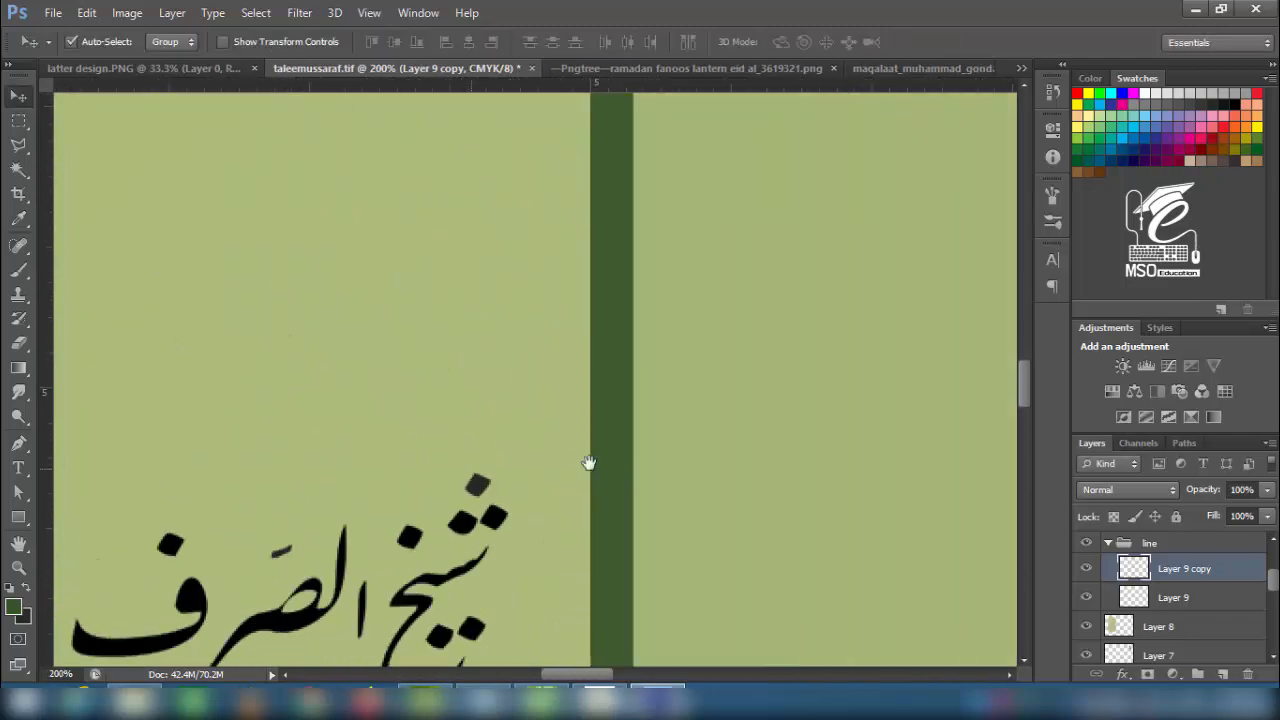
pyautogui.click(1160, 599)
pyautogui.hotkey('ctrl', 't')
pyautogui.moveTo(638, 320); pyautogui.dragTo(624, 321)
pyautogui.press('Return')
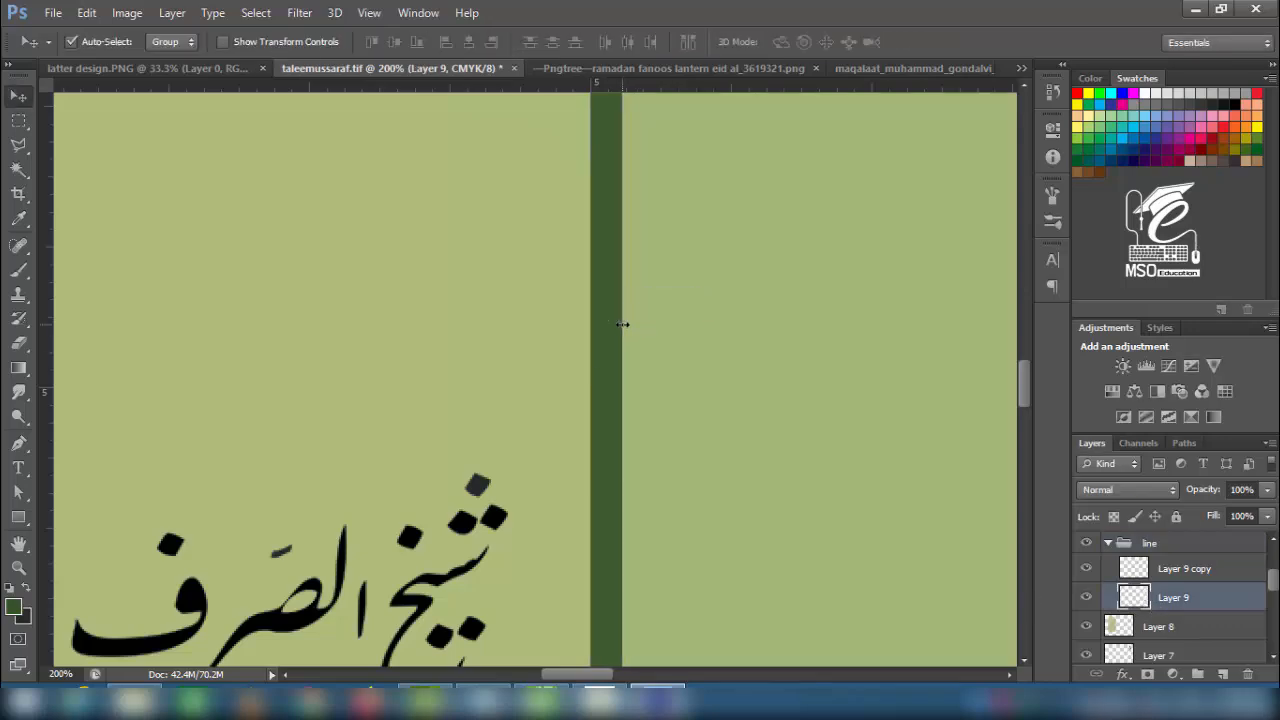
pyautogui.hotkey('ctrl', '-')
pyautogui.hotkey('ctrl', '-')
pyautogui.hotkey('ctrl', '-')
pyautogui.hotkey('ctrl', '-')
pyautogui.hotkey('ctrl', '-')
pyautogui.hotkey('ctrl', '-')
pyautogui.hotkey('ctrl', 's')
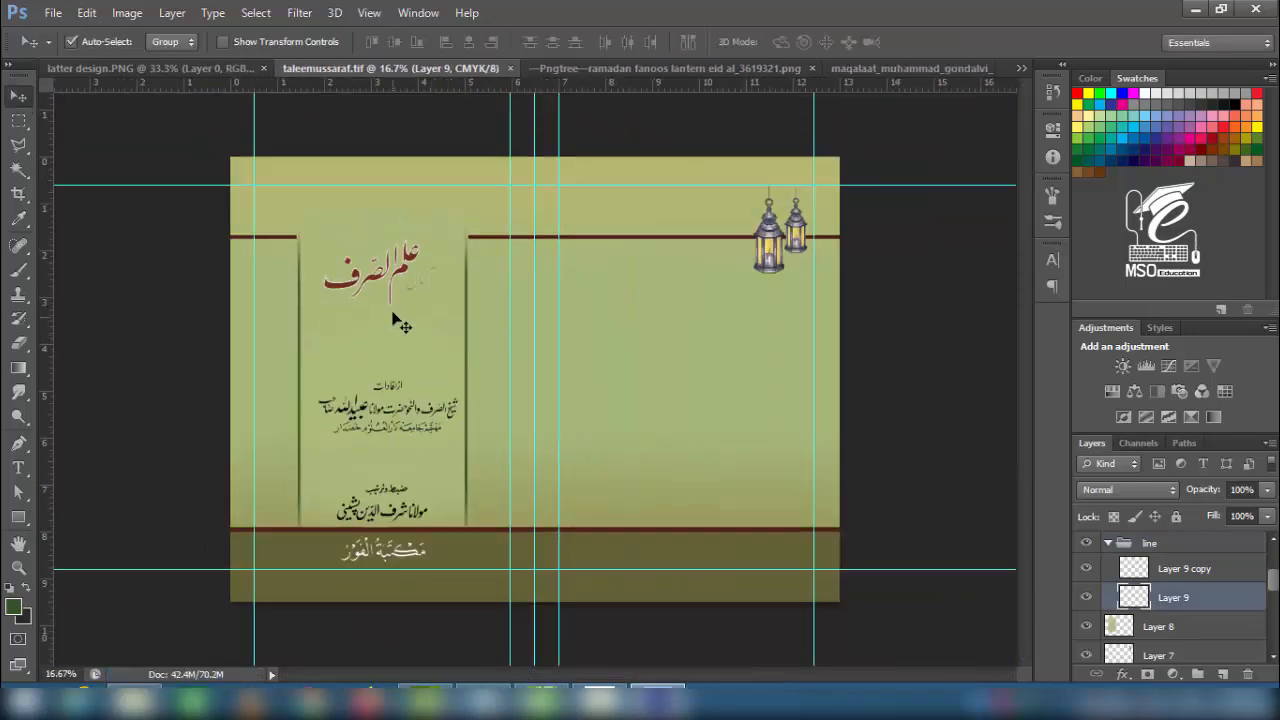
pyautogui.moveTo(772, 247); pyautogui.dragTo(771, 238)
# - Draw a box over the lanterns with a sampled light green fill and olive outline
pyautogui.press('u')
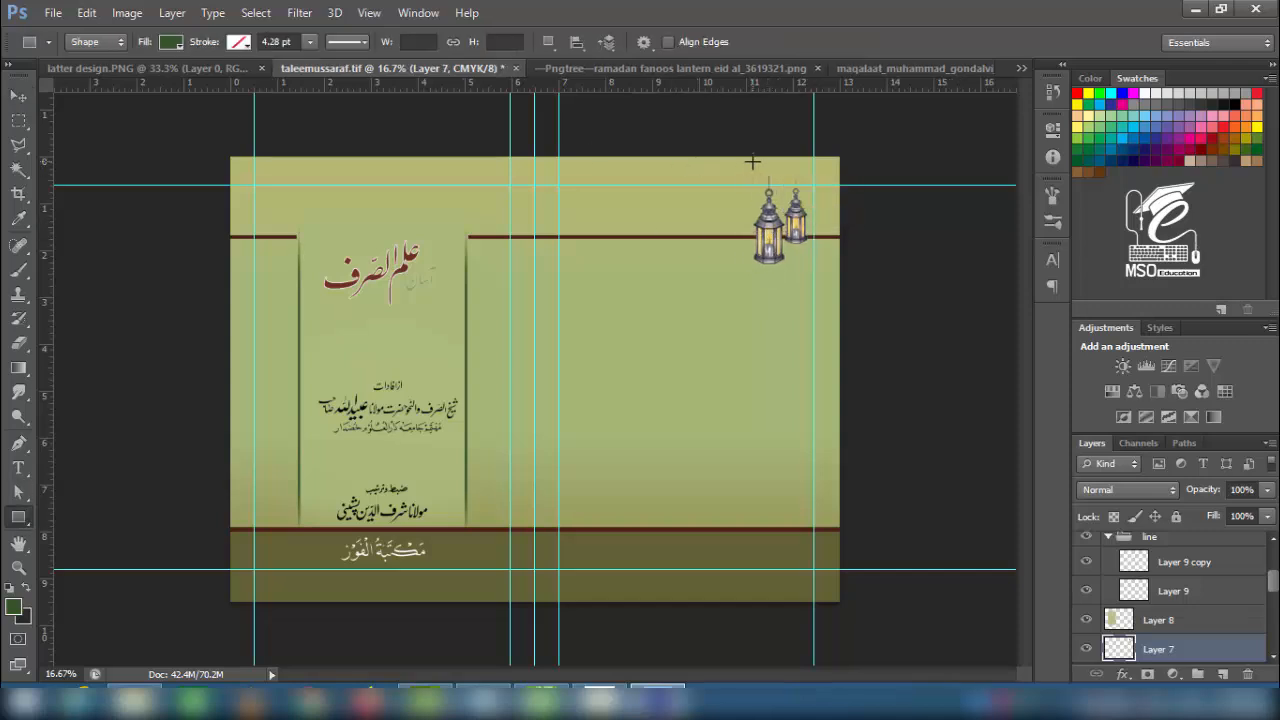
pyautogui.moveTo(749, 152); pyautogui.dragTo(808, 285)
pyautogui.click(171, 41)
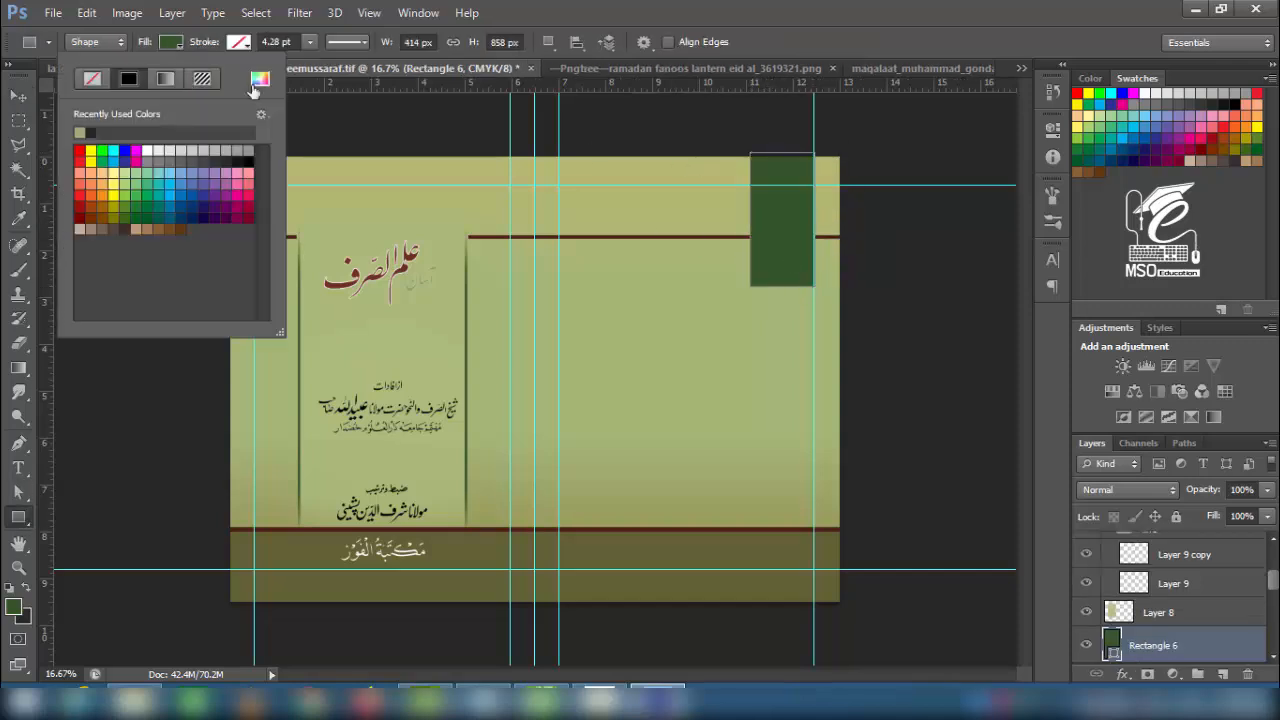
pyautogui.click(259, 78)
pyautogui.click(604, 378)
pyautogui.click(1180, 169)
pyautogui.click(238, 41)
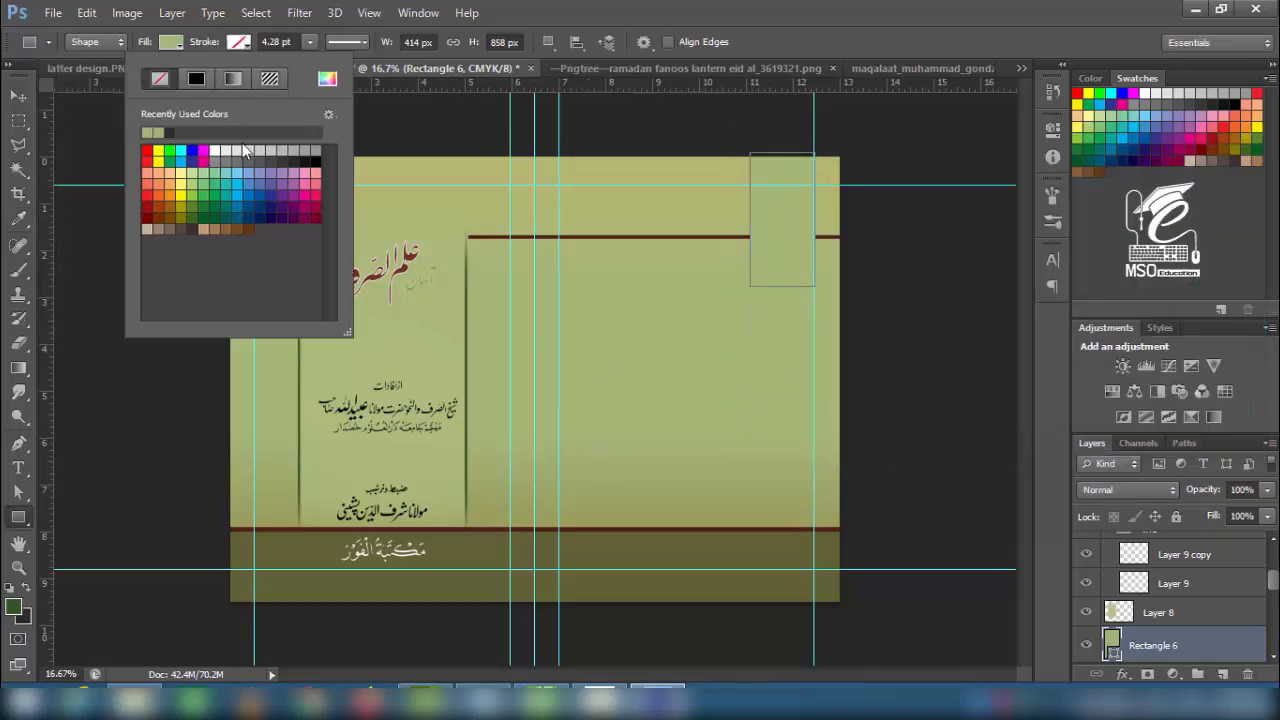
pyautogui.click(327, 79)
pyautogui.click(415, 588)
pyautogui.click(1170, 169)
# - Place the lanterns layer above the box and shift the lanterns slightly lower
pyautogui.press('v')
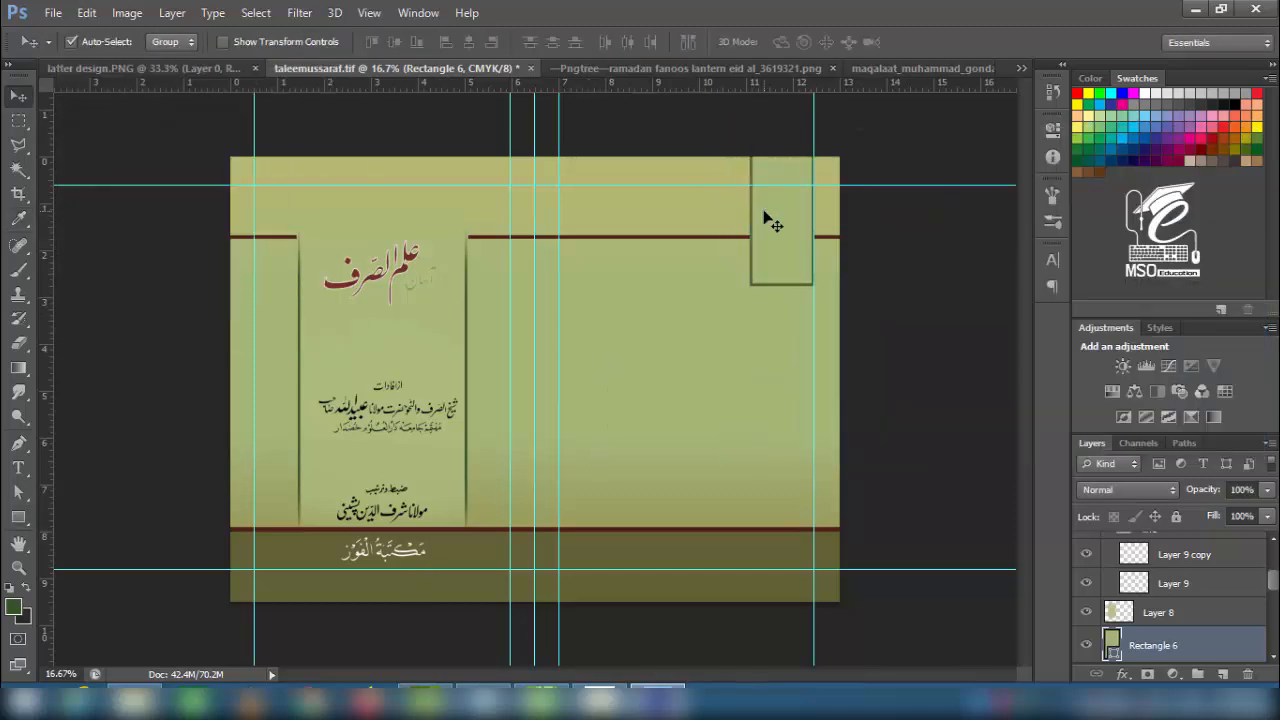
pyautogui.moveTo(1273, 580); pyautogui.dragTo(1274, 594)
pyautogui.moveTo(1161, 609); pyautogui.dragTo(1161, 571)
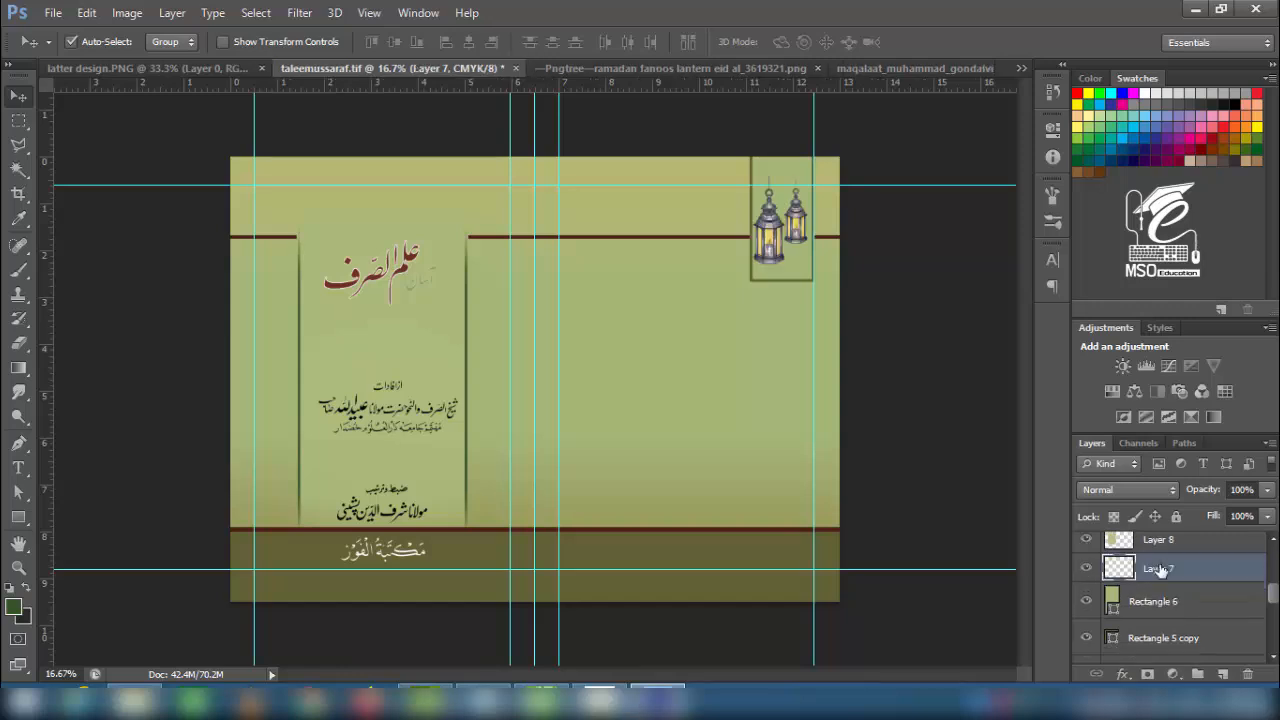
pyautogui.hotkey('ctrl', '+')
pyautogui.hotkey('ctrl', '+')
pyautogui.moveTo(926, 190); pyautogui.dragTo(451, 457)
pyautogui.moveTo(539, 353); pyautogui.dragTo(542, 372)
# - Enlarge the green box around the lanterns
pyautogui.click(567, 443)
pyautogui.hotkey('ctrl', 't')
pyautogui.moveTo(489, 450); pyautogui.dragTo(481, 476)
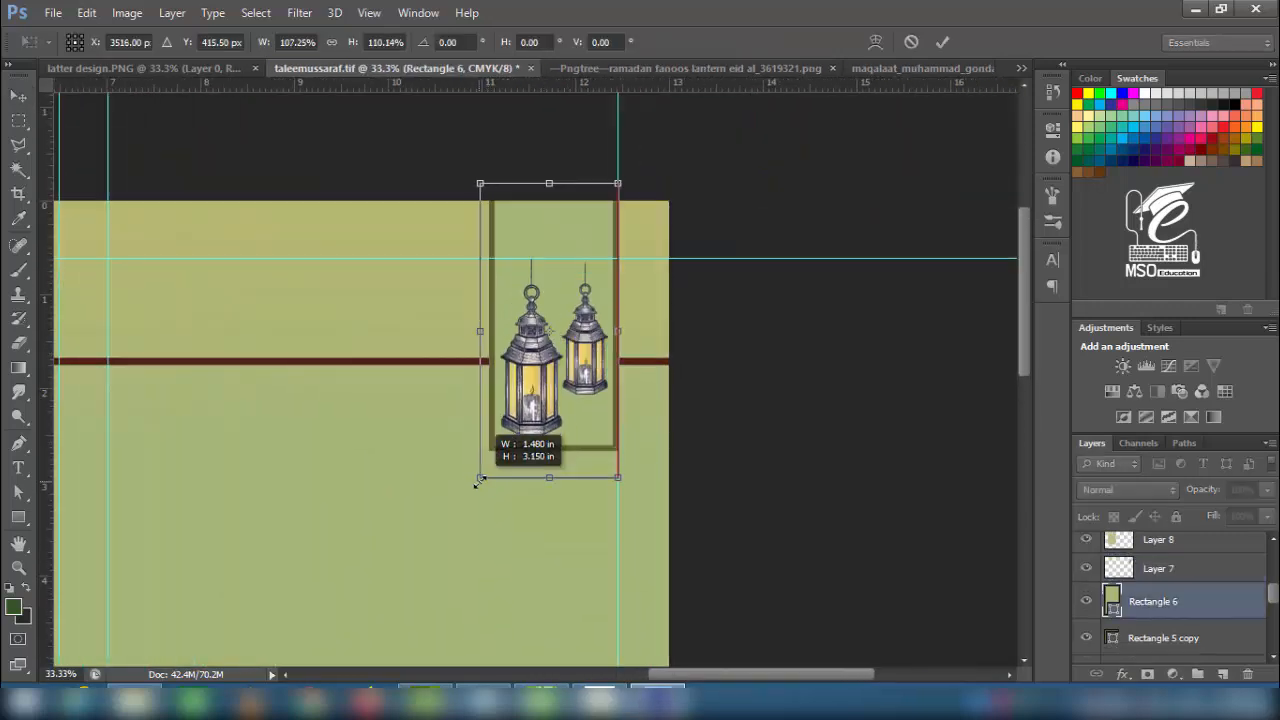
pyautogui.press('Return')
# - Nudge the box and lanterns together to the left and save
pyautogui.click(537, 400)
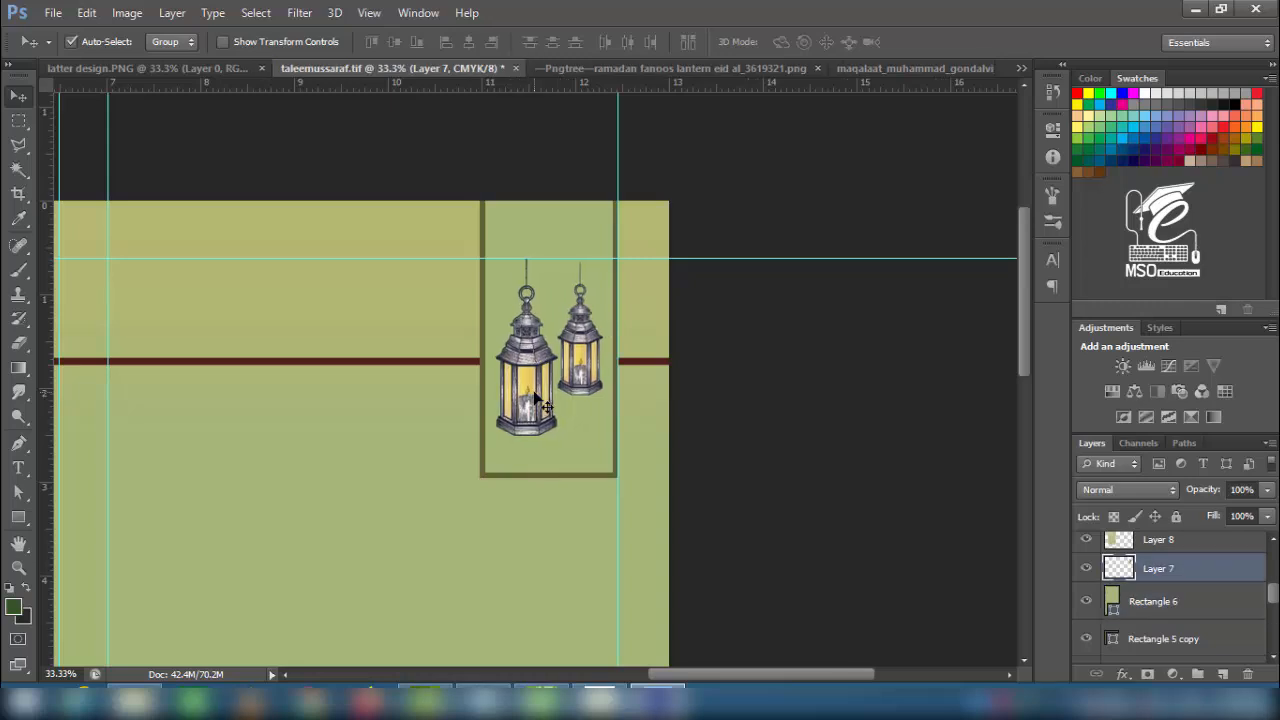
pyautogui.keyDown('shift'); pyautogui.click(557, 229); pyautogui.keyUp('shift')
pyautogui.hotkey('shift', 'Left')
pyautogui.hotkey('shift', 'Left')
pyautogui.hotkey('shift', 'Left')
pyautogui.hotkey('shift', 'Left')
pyautogui.hotkey('shift', 'Left')
pyautogui.hotkey('shift', 'Left')
pyautogui.hotkey('shift', 'Left')
pyautogui.hotkey('shift', 'Left')
pyautogui.hotkey('shift', 'Left')
pyautogui.hotkey('shift', 'Left')
pyautogui.hotkey('shift', 'Left')
pyautogui.hotkey('shift', 'Left')
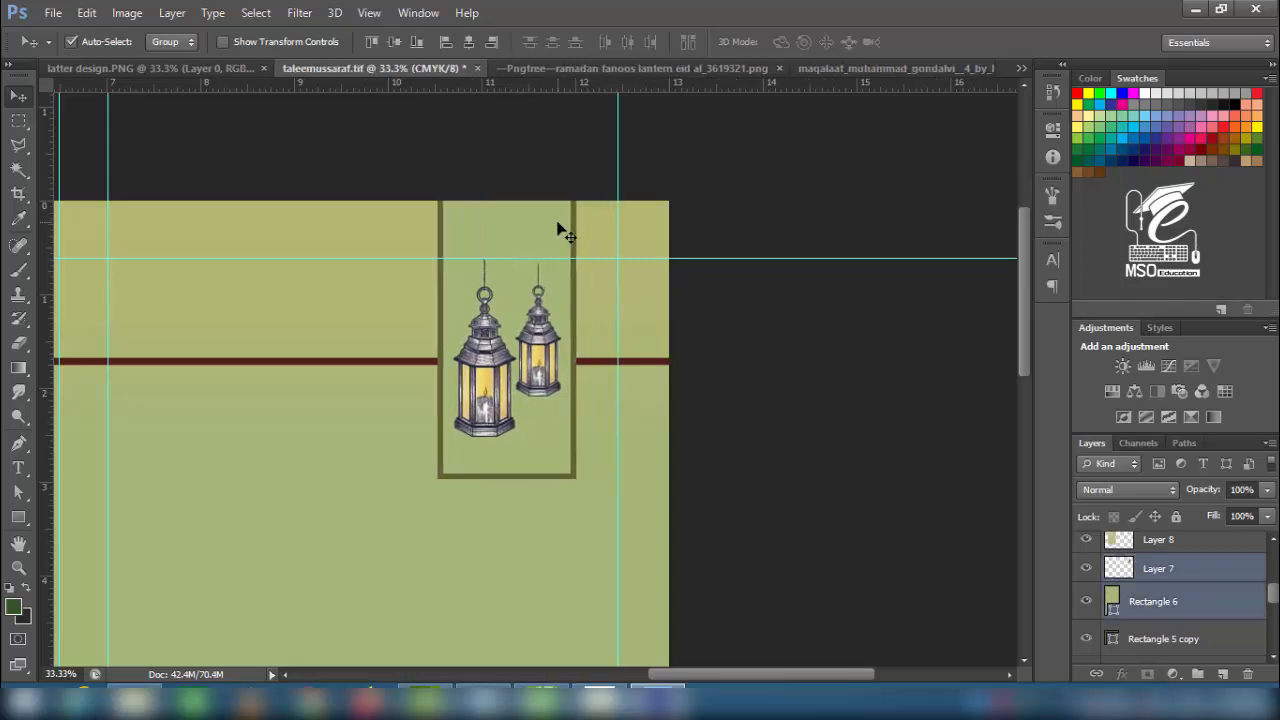
pyautogui.hotkey('ctrl', '-')
pyautogui.hotkey('ctrl', 's')
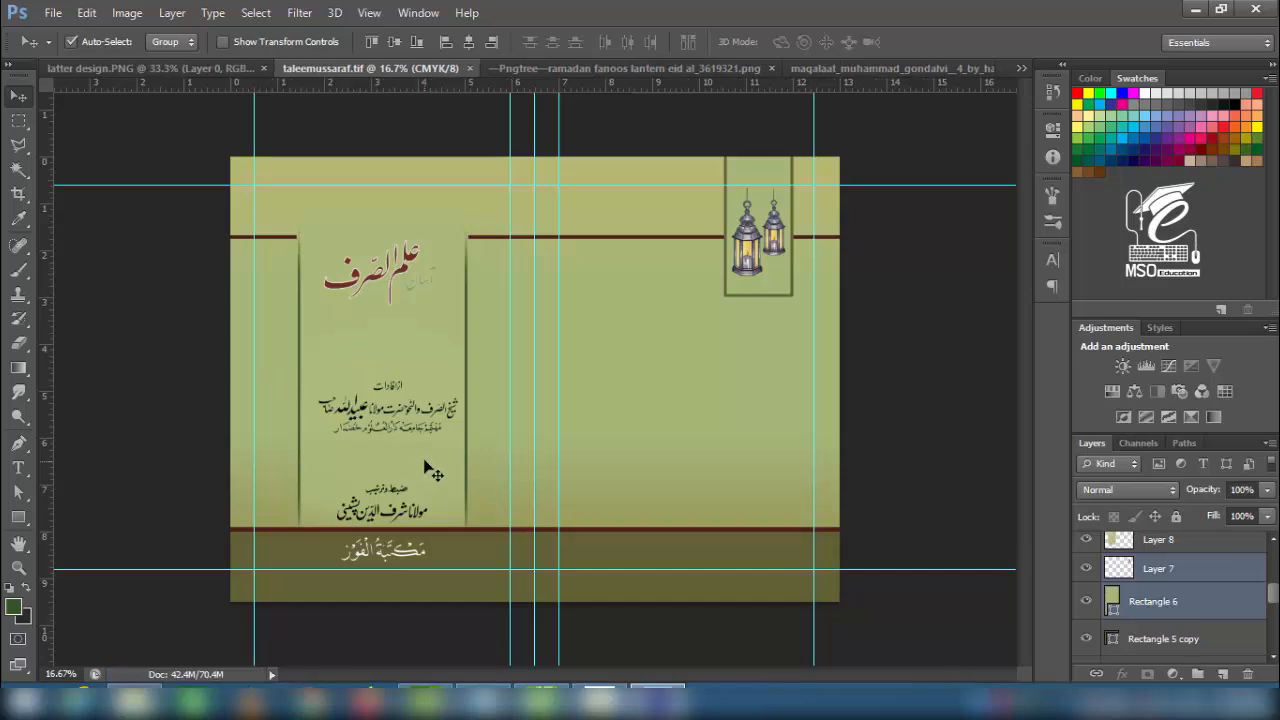
# - Make Layer 2 visible and move it higher in the stack
pyautogui.scroll(-10, 1160, 600)
pyautogui.scroll(1, 1120, 590)
pyautogui.click(1086, 568)
pyautogui.moveTo(1158, 568); pyautogui.dragTo(1166, 540)
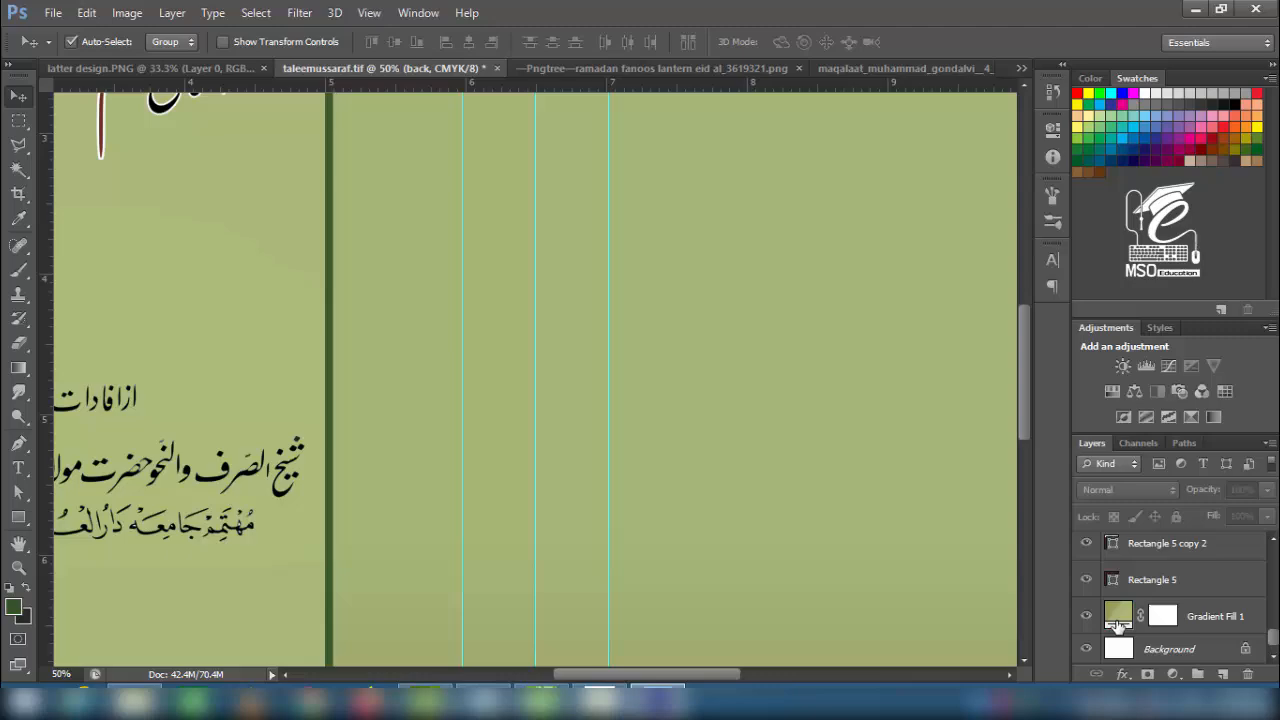
# - Add an ornamental Pattern Overlay to the gradient background, entering 50 and a scale of 60
pyautogui.click(1117, 621)
pyautogui.click(1122, 674)
pyautogui.click(1152, 622)
pyautogui.click(992, 233)
pyautogui.click(901, 320)
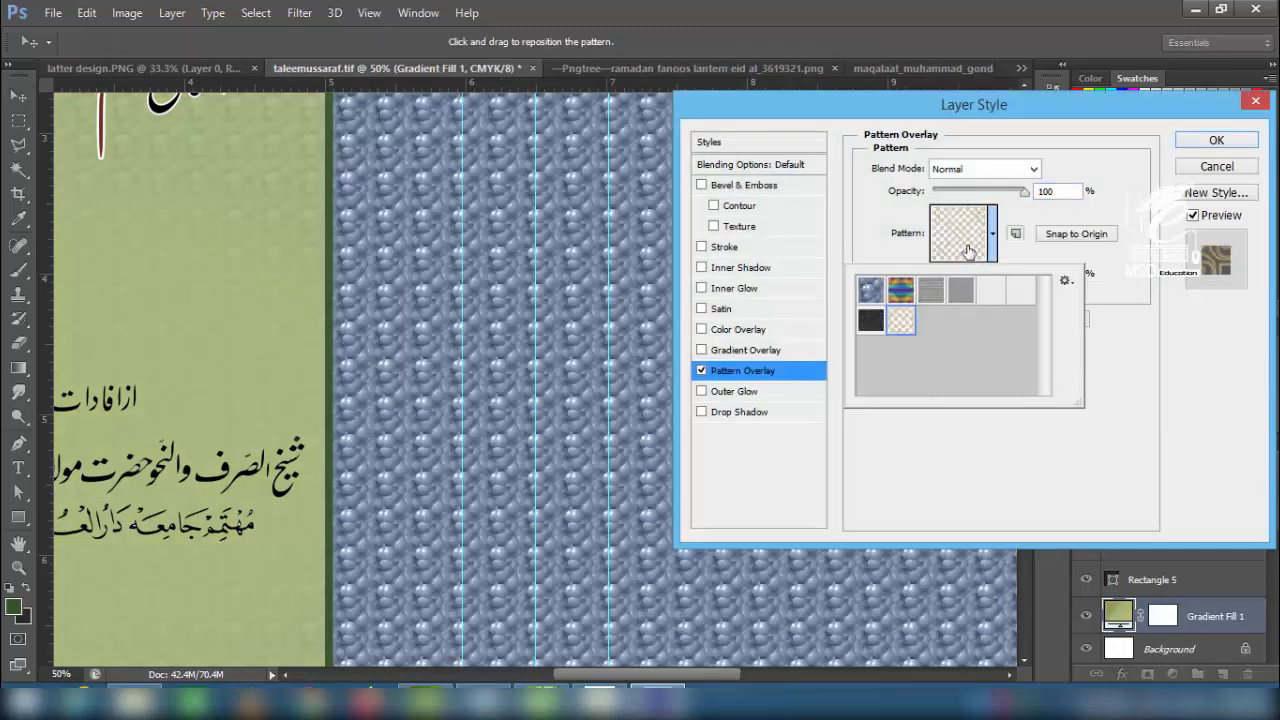
pyautogui.click(1014, 202)
pyautogui.write('50')
pyautogui.press('Tab')
pyautogui.write('60')
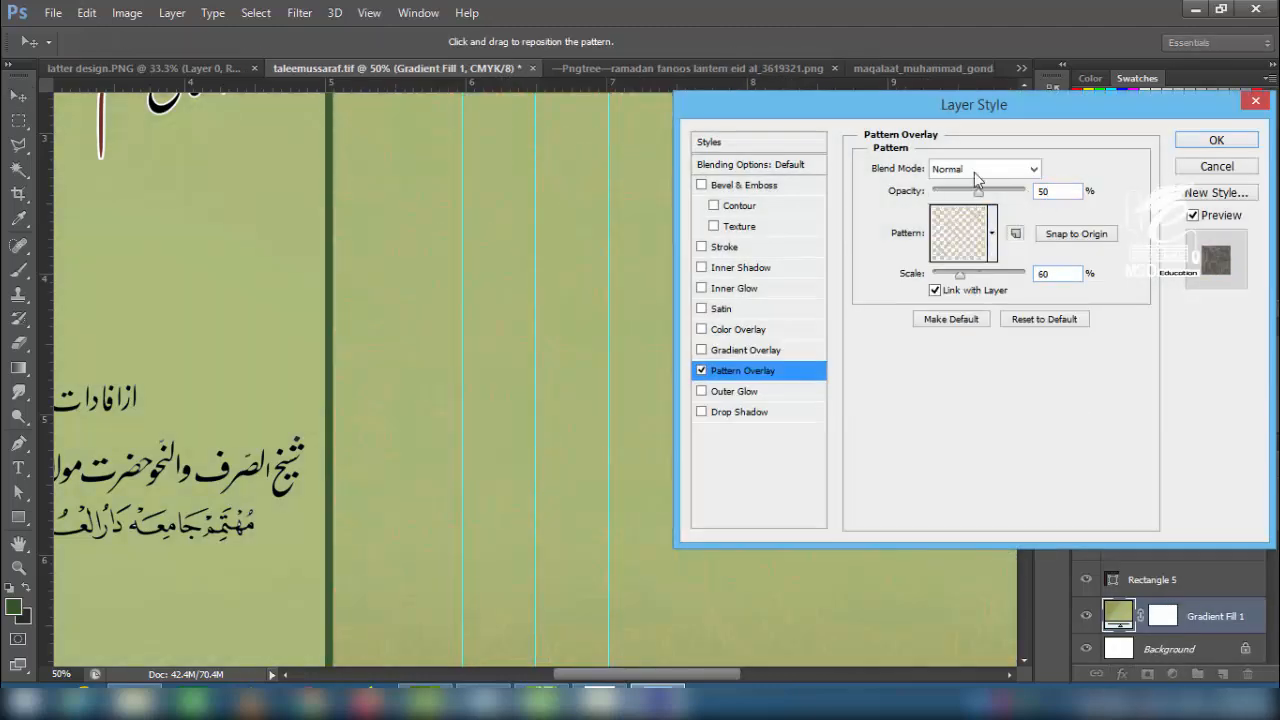
# - Try the Color, Luminosity, Normal, Dissolve and Darken blend modes for the pattern
pyautogui.click(975, 172)
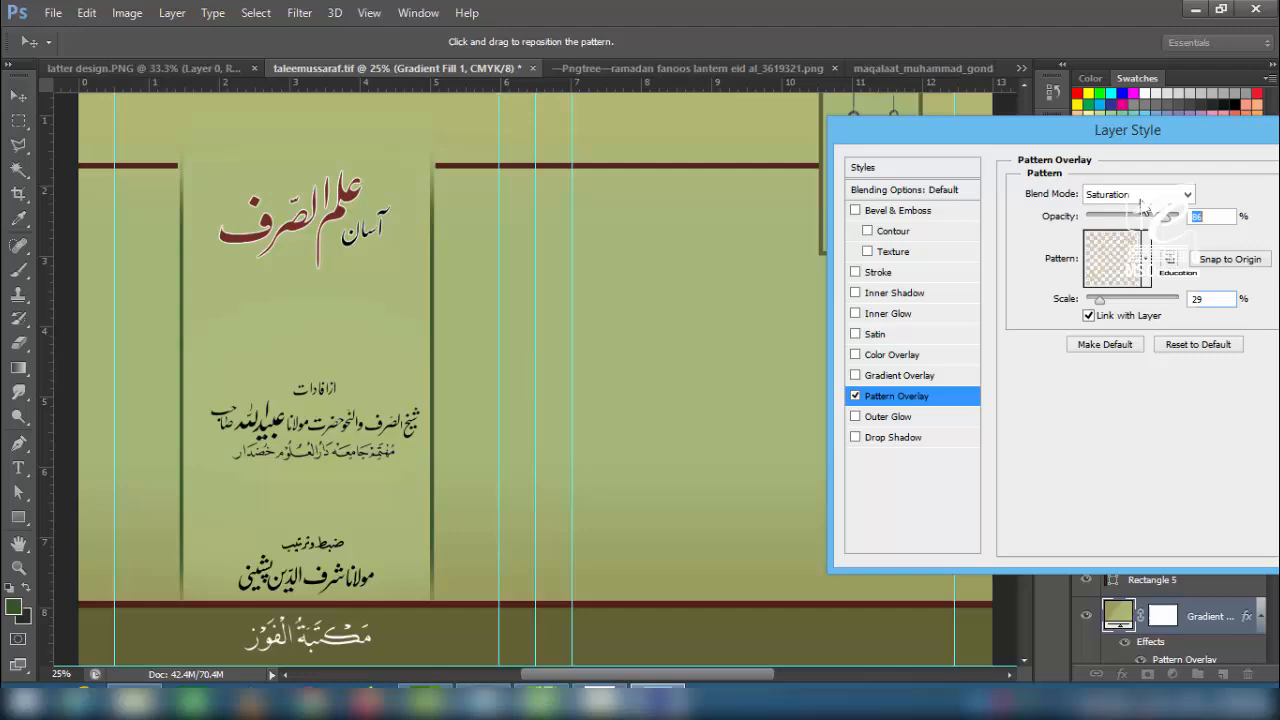
pyautogui.click(1141, 199)
pyautogui.click(1132, 664)
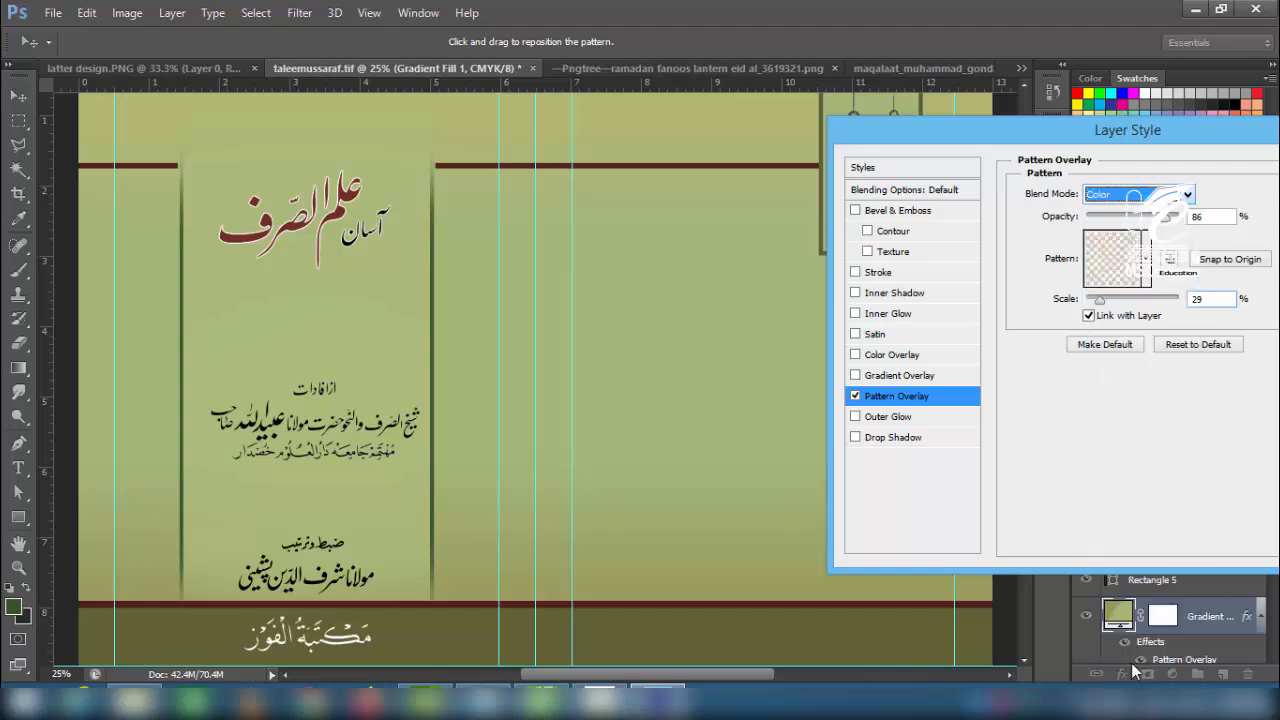
pyautogui.click(1183, 194)
pyautogui.click(1135, 680)
pyautogui.click(1165, 195)
pyautogui.click(1101, 211)
pyautogui.click(1130, 195)
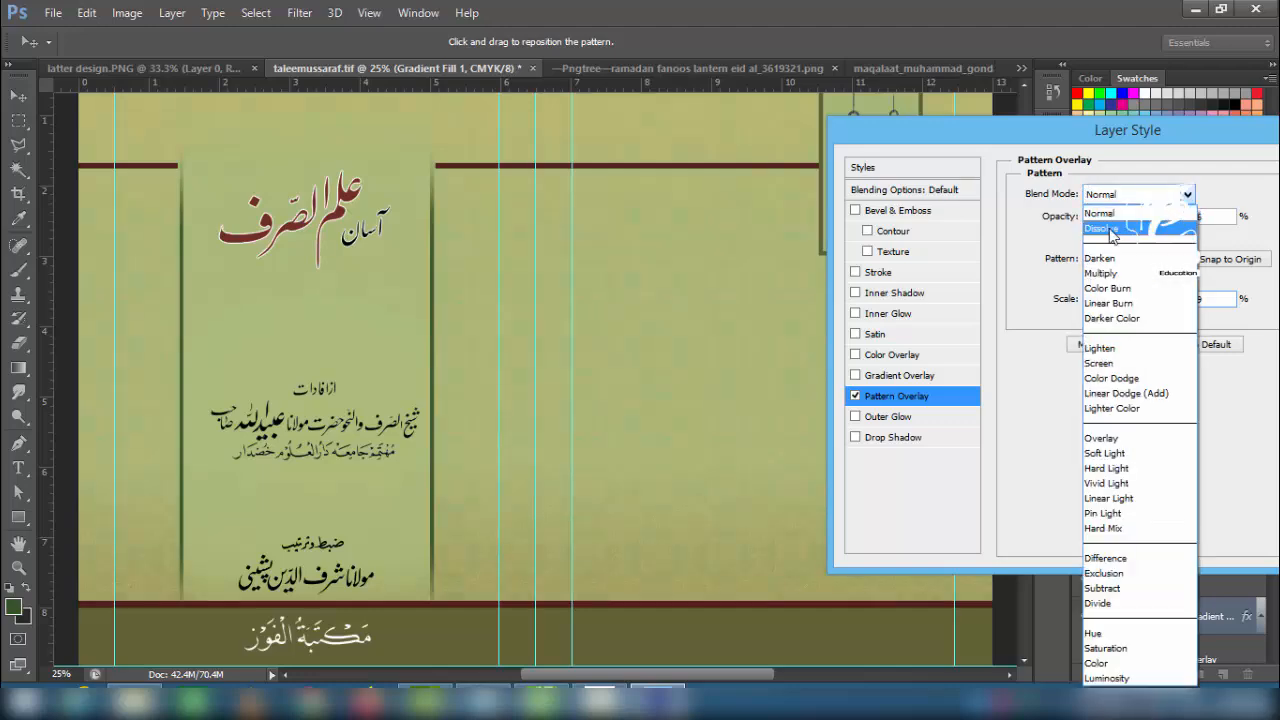
pyautogui.click(1112, 228)
pyautogui.click(1130, 195)
pyautogui.click(1115, 257)
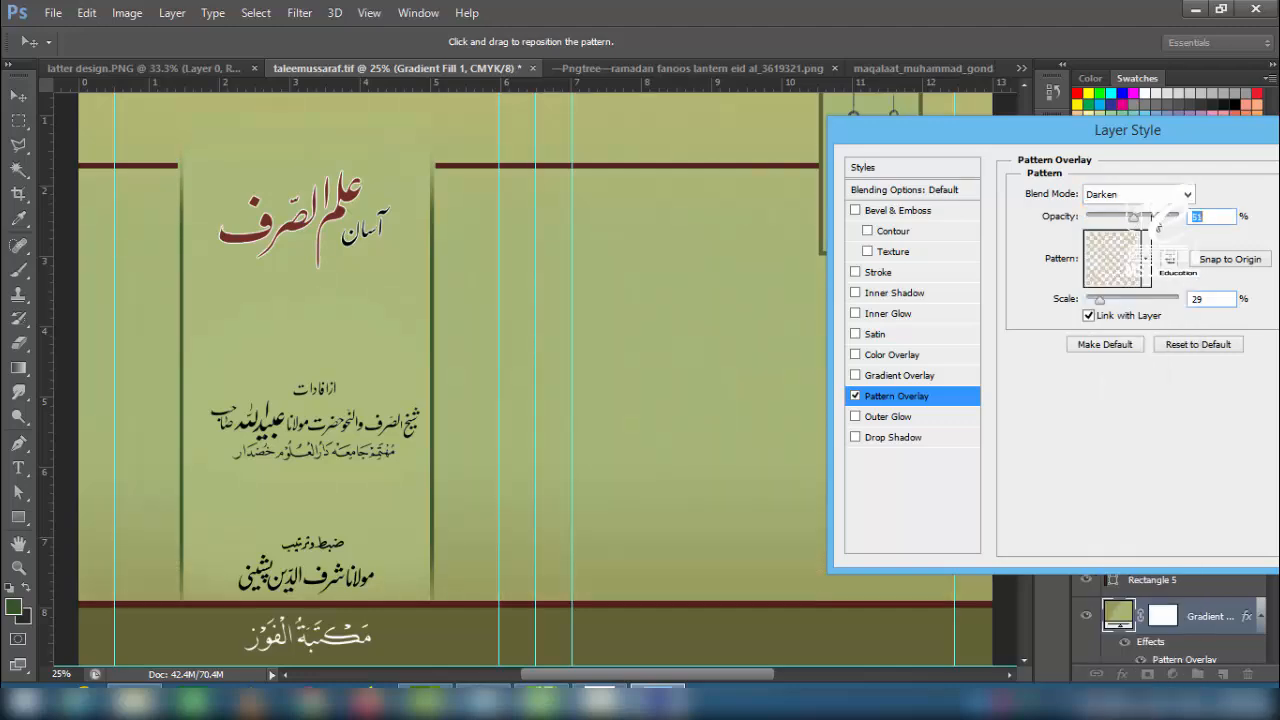
# - Apply the pattern overlay in Multiply mode at 39% opacity
pyautogui.click(1138, 194)
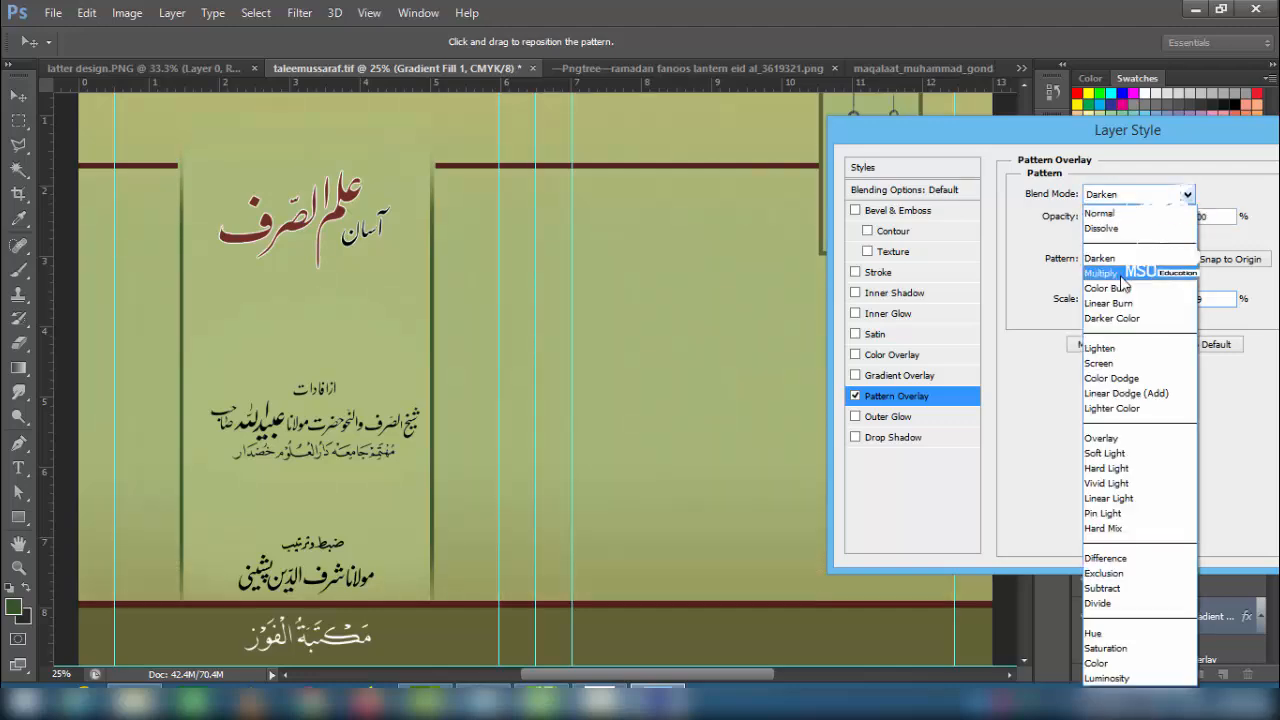
pyautogui.click(1110, 271)
pyautogui.moveTo(1133, 216); pyautogui.dragTo(1125, 220)
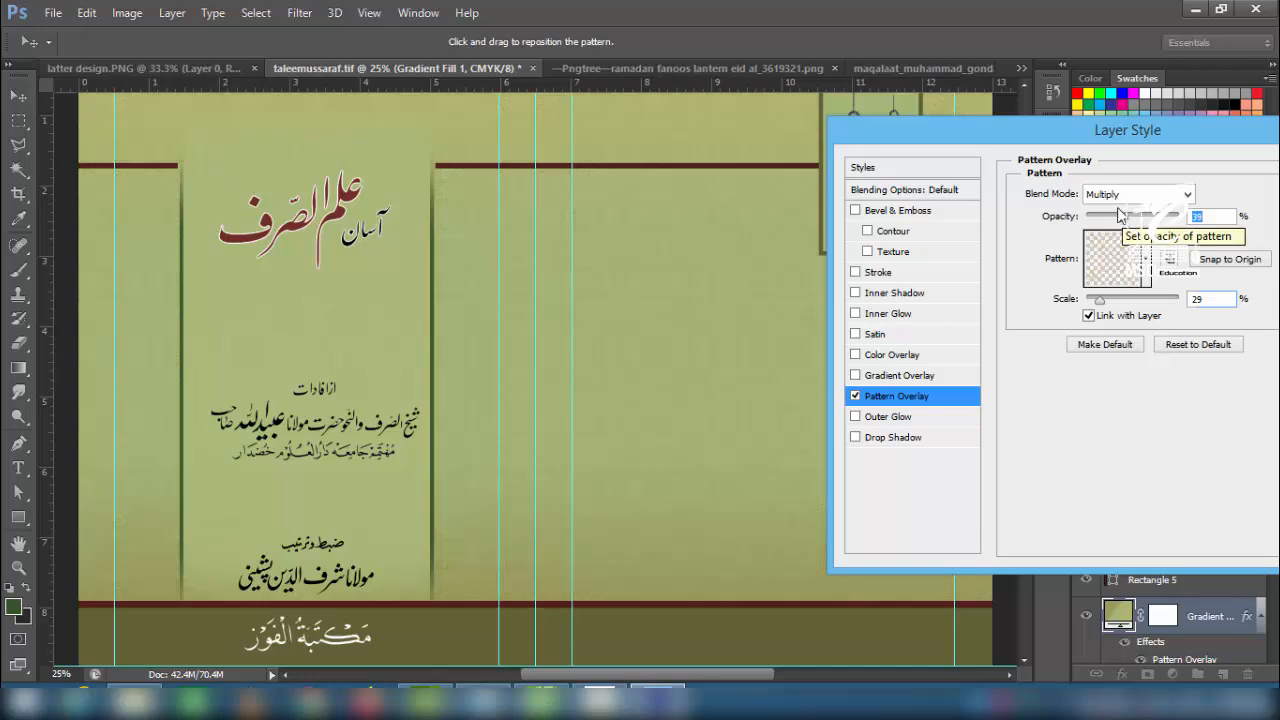
pyautogui.moveTo(1066, 139); pyautogui.dragTo(879, 158)
pyautogui.click(1182, 186)
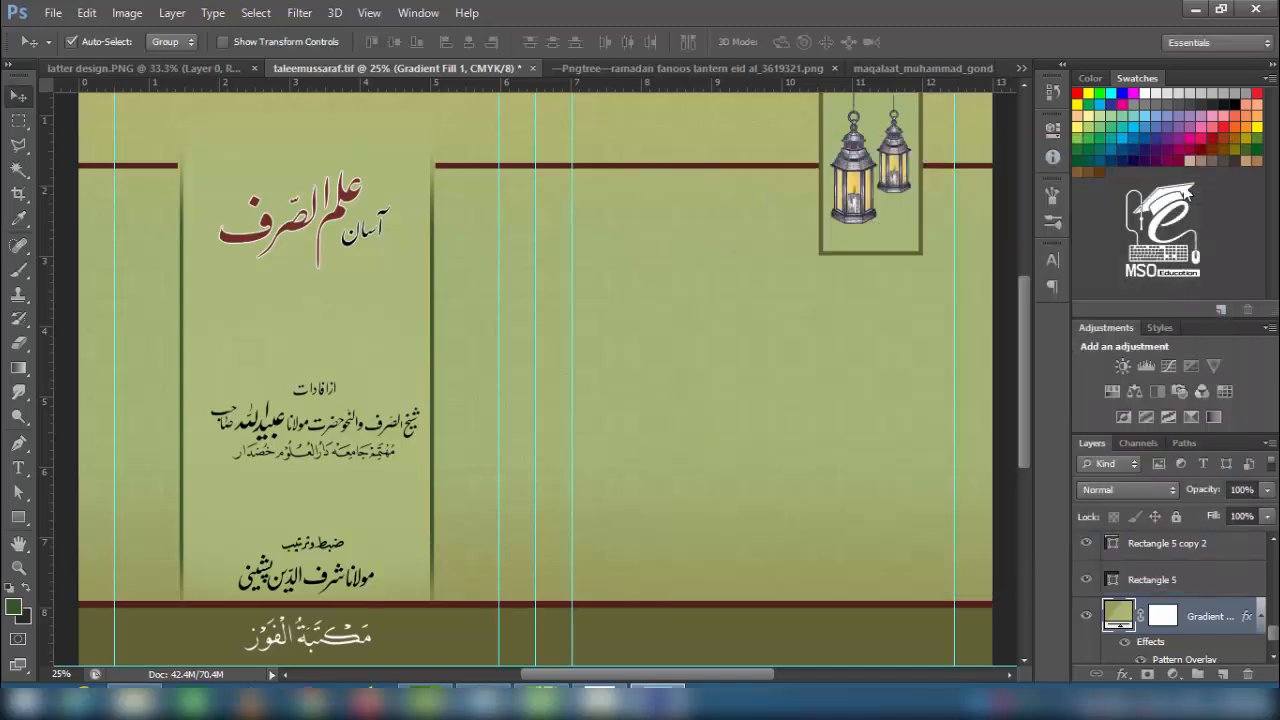
# - Reopen the pattern overlay, switch it to Screen mode and lower its opacity
pyautogui.doubleClick(1160, 660)
pyautogui.click(970, 246)
pyautogui.click(950, 372)
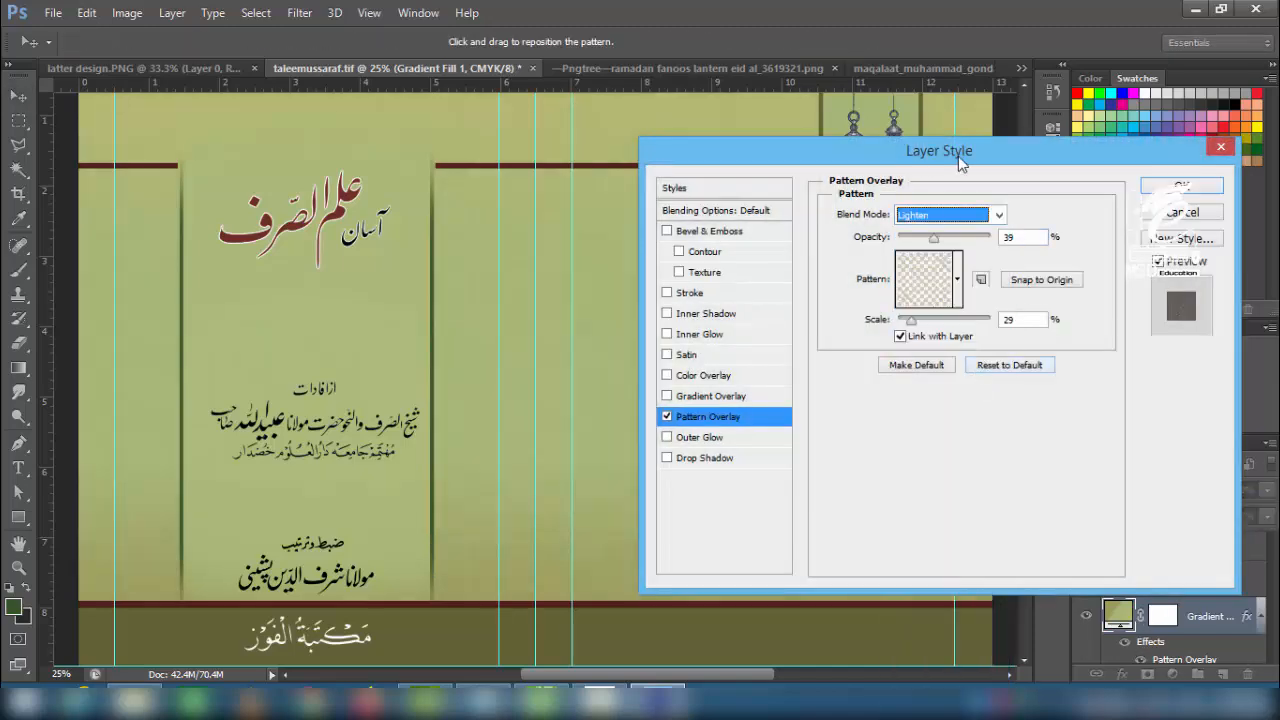
pyautogui.moveTo(963, 163); pyautogui.dragTo(1120, 190)
pyautogui.click(1110, 238)
pyautogui.click(1100, 162)
pyautogui.moveTo(1108, 261); pyautogui.dragTo(1075, 261)
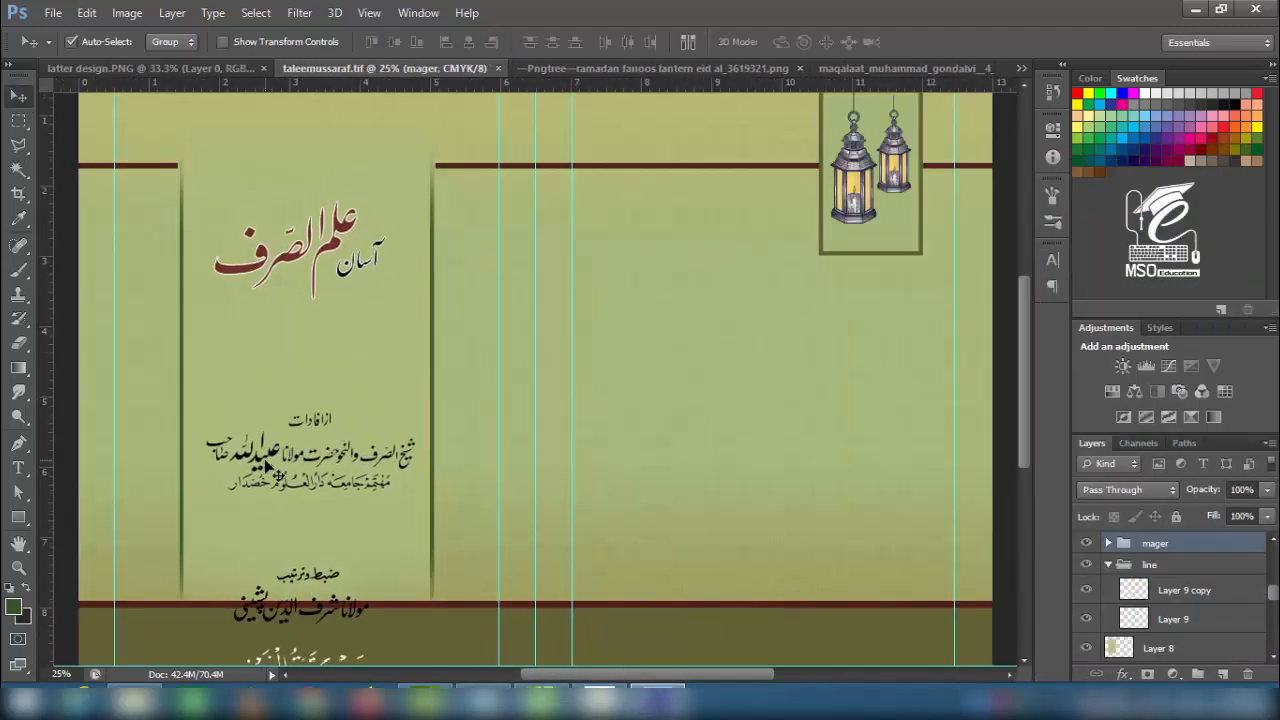
# - Move the text block up slightly and fine-tune the Layer 4 calligraphy line's vertical position
pyautogui.moveTo(265, 465); pyautogui.dragTo(270, 436)
pyautogui.click(1108, 544)
pyautogui.click(1086, 599)
pyautogui.click(1086, 599)
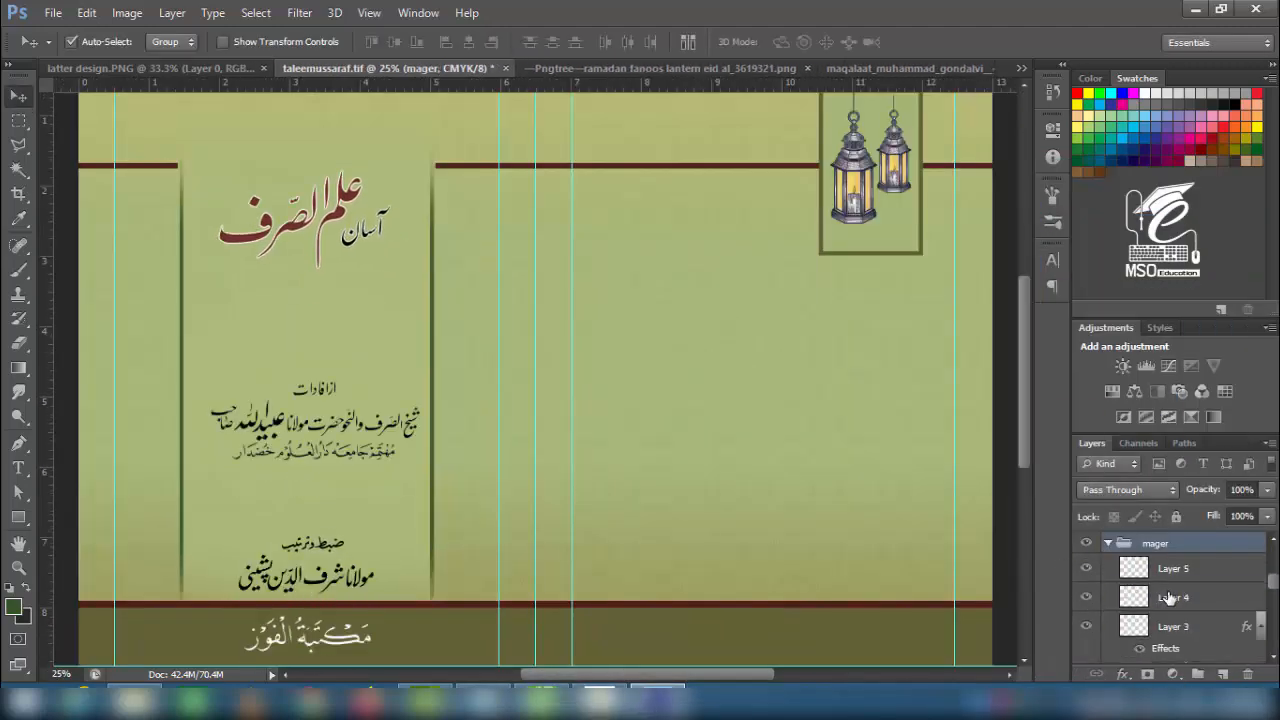
pyautogui.click(1170, 599)
pyautogui.hotkey('shift', 'Down')
pyautogui.hotkey('shift', 'Down')
pyautogui.hotkey('shift', 'Down')
pyautogui.hotkey('shift', 'Down')
pyautogui.hotkey('shift', 'Down')
pyautogui.hotkey('shift', 'Down')
pyautogui.hotkey('shift', 'Down')
pyautogui.hotkey('shift', 'Down')
pyautogui.hotkey('shift', 'Down')
pyautogui.hotkey('shift', 'Down')
pyautogui.hotkey('shift', 'Down')
pyautogui.hotkey('shift', 'Down')
pyautogui.hotkey('shift', 'Down')
pyautogui.hotkey('shift', 'Up')
pyautogui.hotkey('shift', 'Up')
pyautogui.hotkey('shift', 'Up')
# - Nudge the red title layer upward a little on the front cover
pyautogui.moveTo(264, 242); pyautogui.dragTo(272, 317)
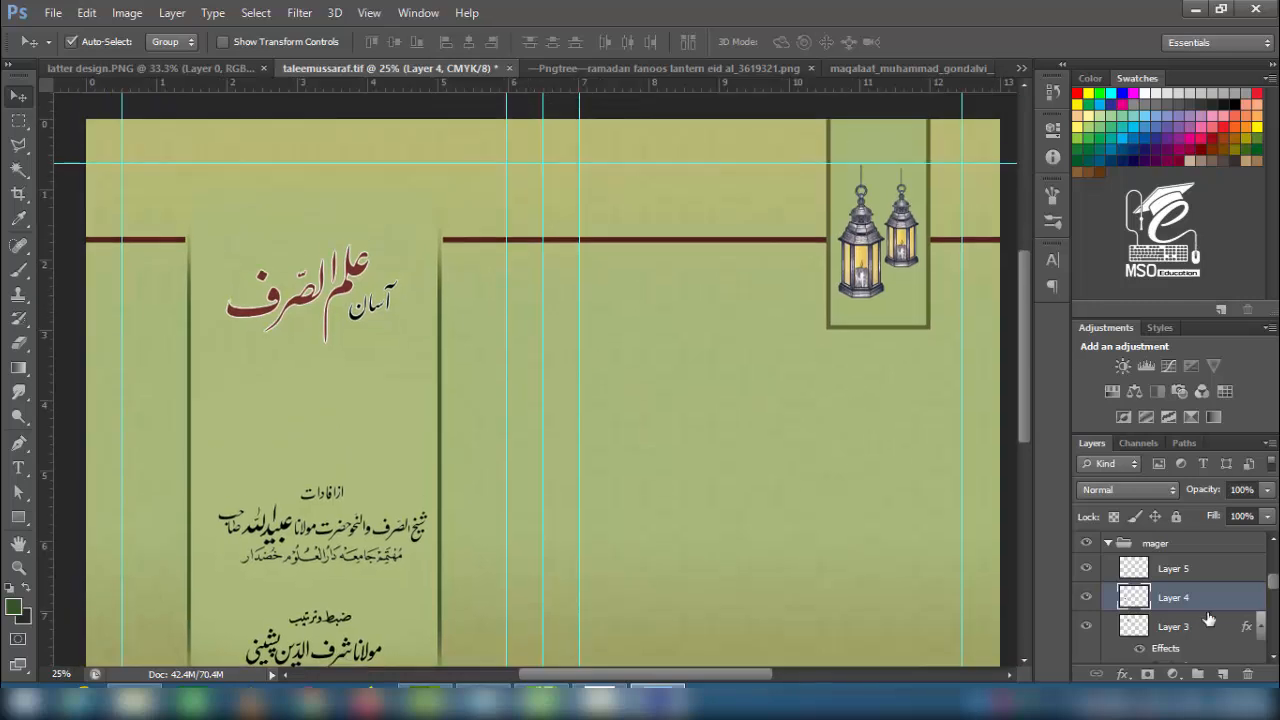
pyautogui.click(1162, 632)
pyautogui.hotkey('shift', 'Up')
pyautogui.hotkey('shift', 'Up')
pyautogui.hotkey('shift', 'Up')
pyautogui.hotkey('shift', 'Up')
pyautogui.hotkey('shift', 'Up')
pyautogui.hotkey('shift', 'Up')
pyautogui.hotkey('shift', 'Up')
pyautogui.hotkey('shift', 'Up')
pyautogui.hotkey('shift', 'Up')
pyautogui.hotkey('shift', 'Up')
pyautogui.hotkey('shift', 'Up')
pyautogui.hotkey('shift', 'Down')
pyautogui.hotkey('shift', 'Down')
pyautogui.hotkey('shift', 'Down')
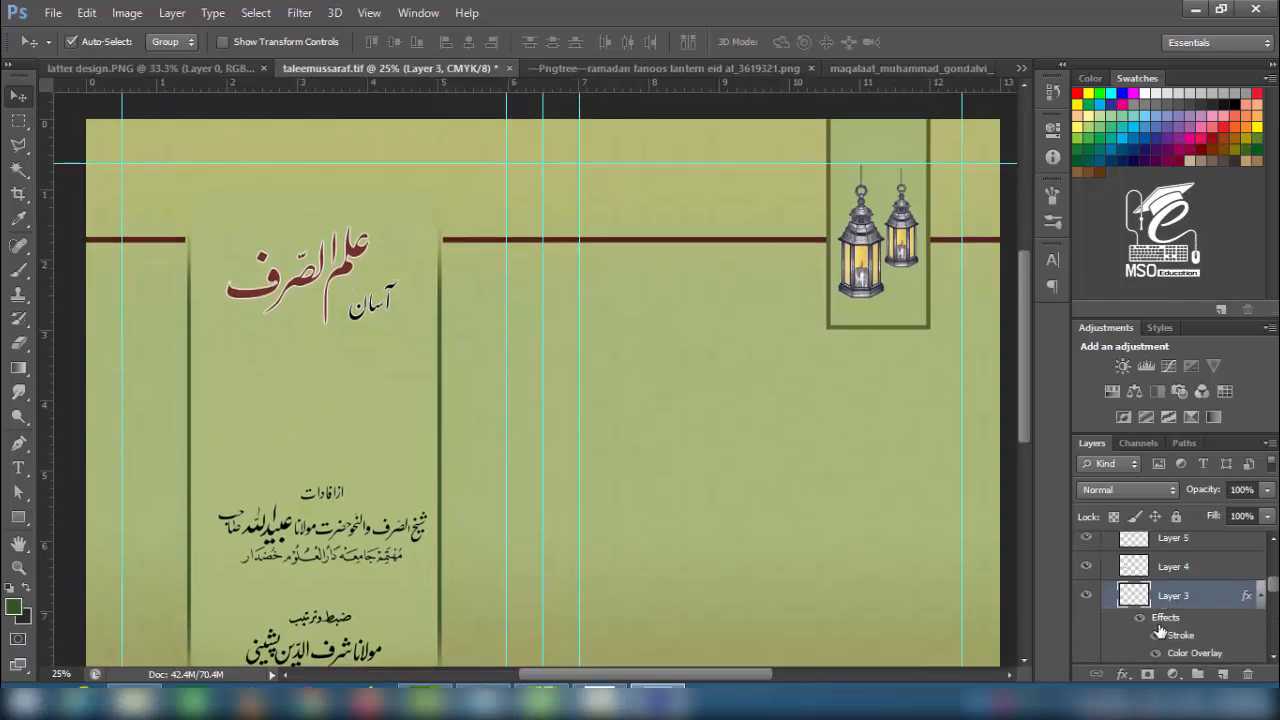
pyautogui.scroll(-2, 1187, 617)
pyautogui.click(1187, 617)
pyautogui.click(1213, 577)
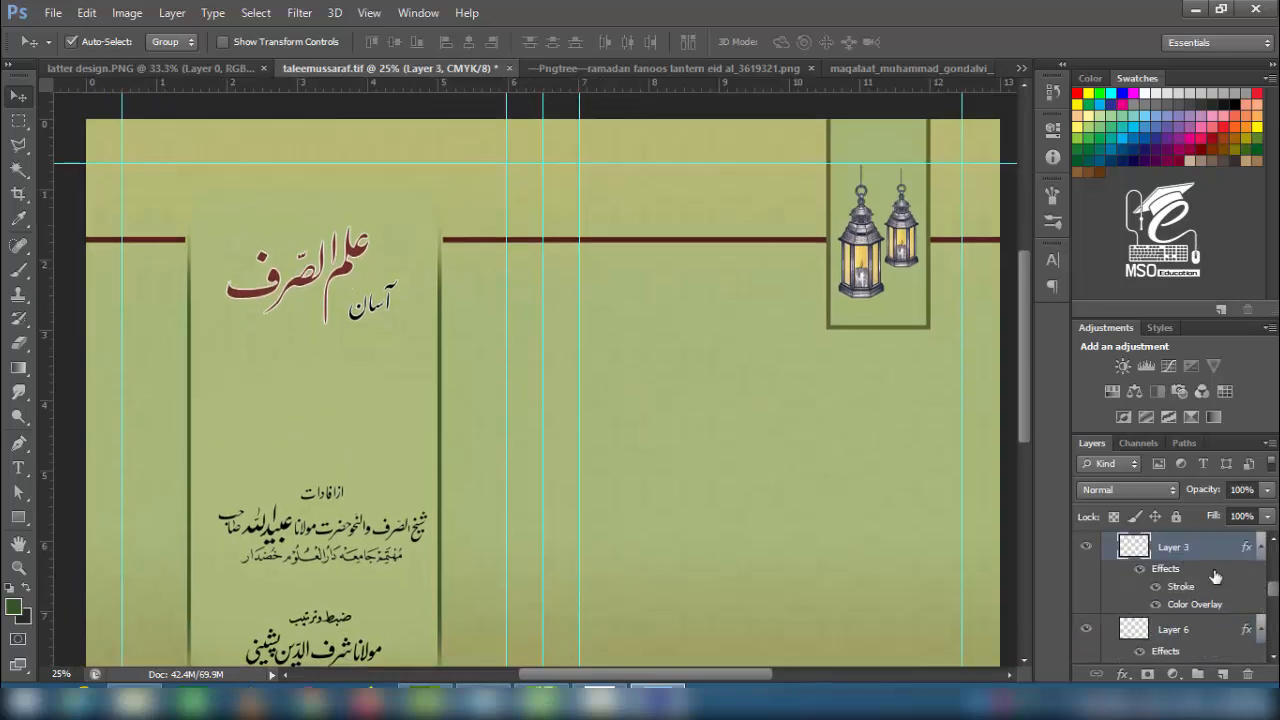
pyautogui.hotkey('shift', 'Up')
pyautogui.hotkey('shift', 'Up')
pyautogui.hotkey('shift', 'Up')
pyautogui.moveTo(1273, 593); pyautogui.dragTo(1273, 602)
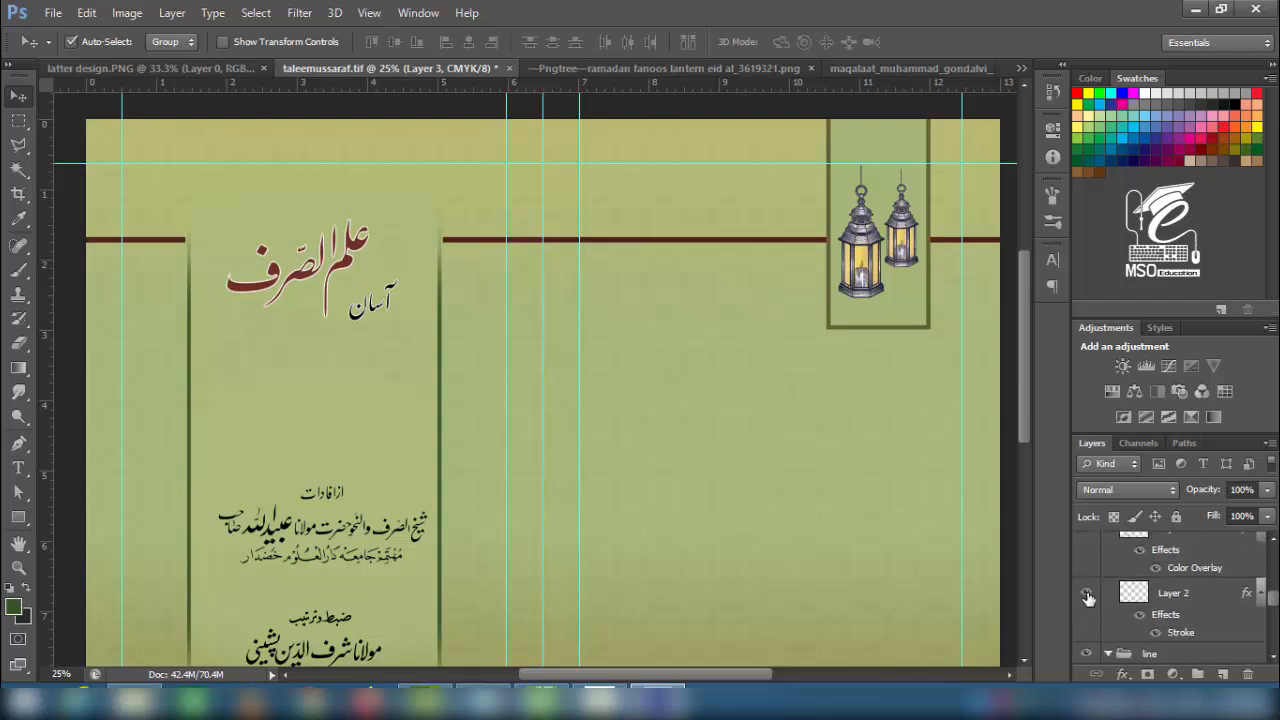
# - Identify Layer 5 in the calligraphy group and carry the scroll artwork toward the cover document
pyautogui.click(1149, 597)
pyautogui.moveTo(312, 485); pyautogui.dragTo(309, 353)
pyautogui.click(328, 523)
pyautogui.click(1087, 569)
pyautogui.click(1087, 569)
pyautogui.click(1137, 572)
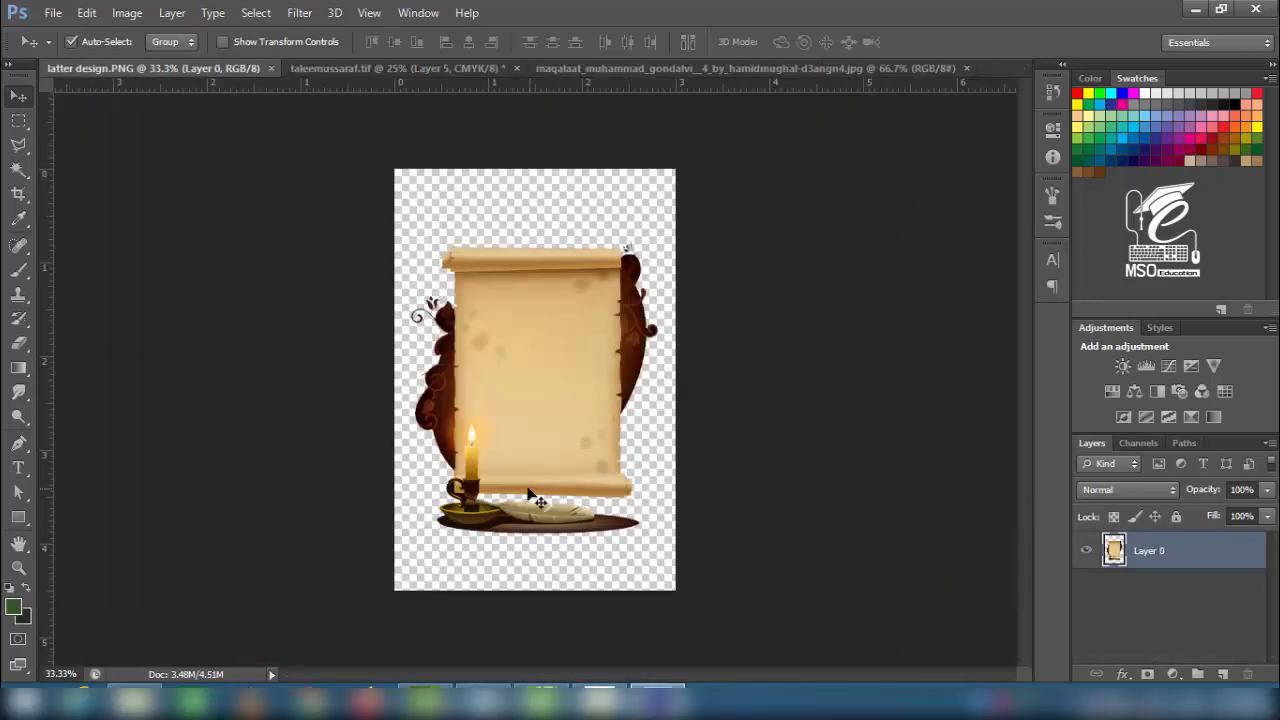
pyautogui.moveTo(533, 442); pyautogui.dragTo(182, 484)
# - Drop the scroll artwork into the cover and stack its layer just above Gradient Fill
pyautogui.moveTo(191, 449); pyautogui.dragTo(189, 397)
pyautogui.hotkey('ctrl', 'z')
pyautogui.moveTo(1120, 655); pyautogui.dragTo(1128, 608)
pyautogui.moveTo(174, 453)
pyautogui.mouseDown()
pyautogui.moveTo(209, 442)
pyautogui.moveTo(164, 453)
pyautogui.moveTo(176, 452)
pyautogui.mouseUp()
pyautogui.hotkey('ctrl', 'alt', 'z')
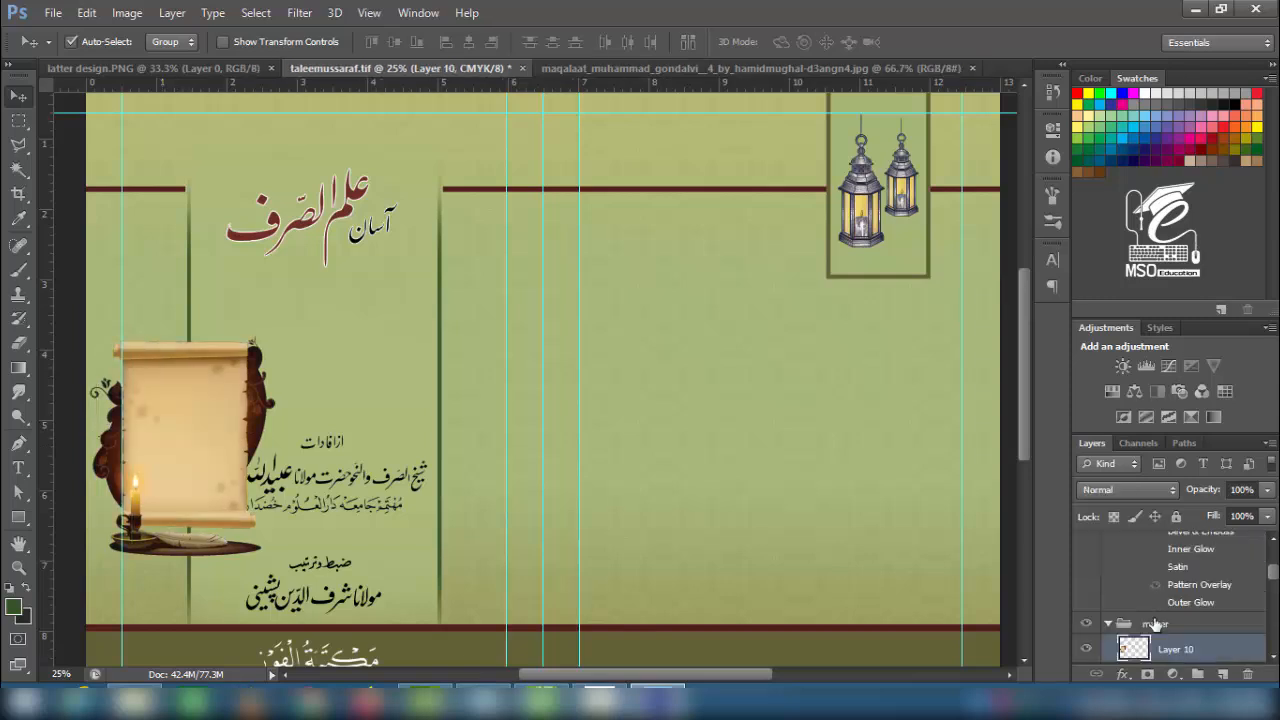
pyautogui.moveTo(1148, 653); pyautogui.dragTo(1156, 547)
pyautogui.hotkey('ctrl', 'z')
pyautogui.moveTo(1155, 651); pyautogui.dragTo(1152, 562)
# - Scale the scroll artwork to about half size and place it beneath the red title
pyautogui.moveTo(150, 407); pyautogui.dragTo(167, 374)
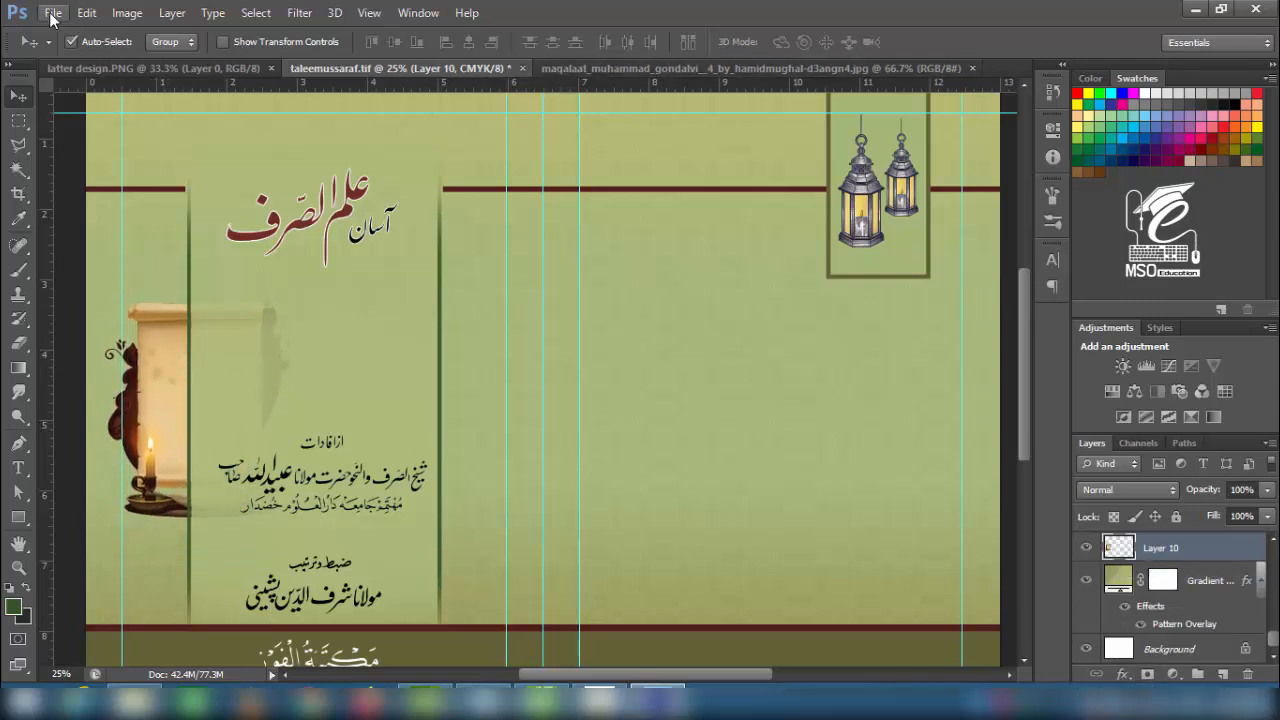
pyautogui.moveTo(1132, 562); pyautogui.dragTo(1132, 530)
pyautogui.moveTo(182, 406); pyautogui.dragTo(292, 381)
pyautogui.hotkey('ctrl', 't')
pyautogui.moveTo(400, 273); pyautogui.dragTo(352, 327)
pyautogui.moveTo(315, 369); pyautogui.dragTo(321, 343)
pyautogui.press('Return')
# - Nudge the Layer 4 calligraphy line down, then reselect the scroll artwork for resizing
pyautogui.click(261, 483)
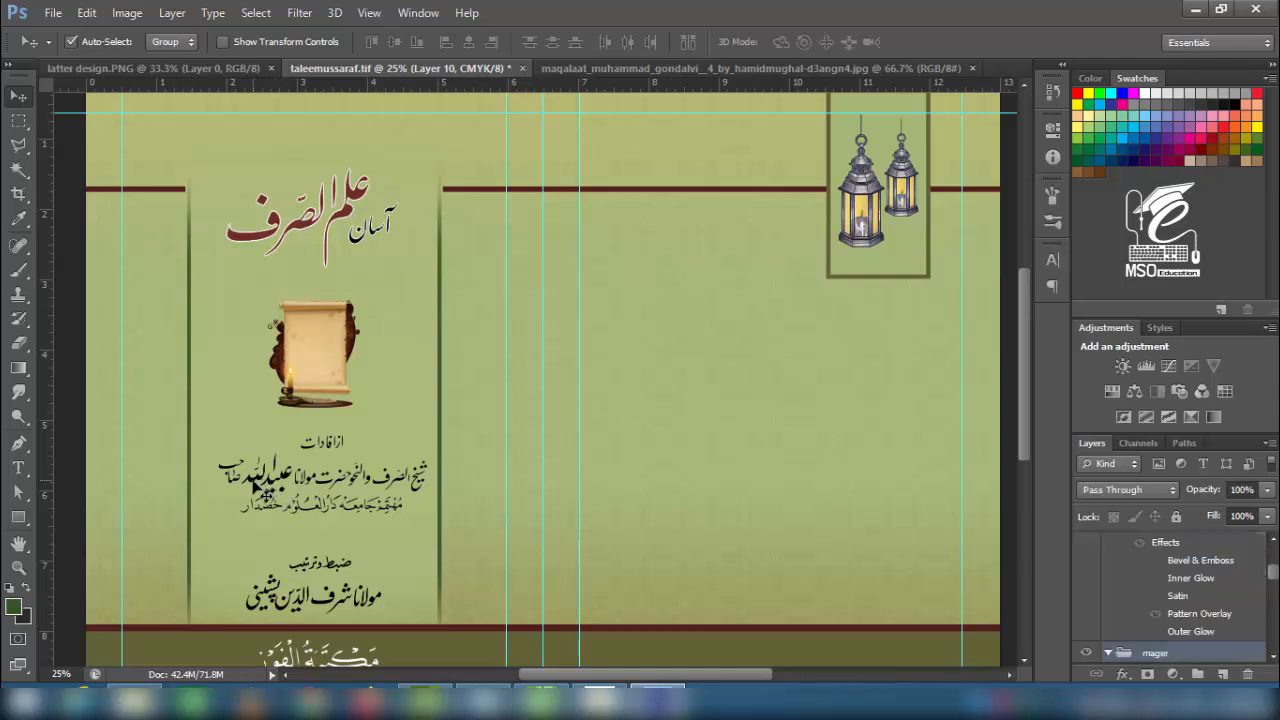
pyautogui.moveTo(1273, 581); pyautogui.dragTo(1276, 588)
pyautogui.click(1153, 571)
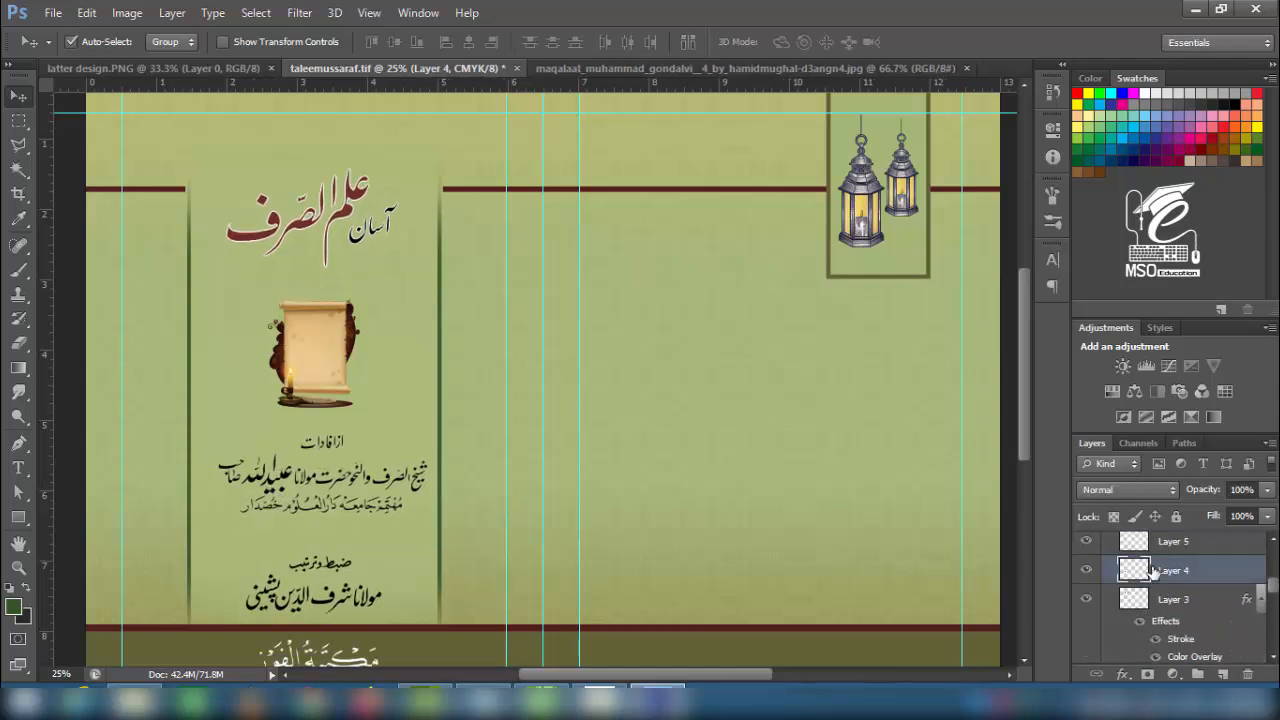
pyautogui.hotkey('shift', 'Down')
pyautogui.hotkey('shift', 'Down')
pyautogui.hotkey('shift', 'Down')
pyautogui.hotkey('shift', 'Down')
pyautogui.hotkey('shift', 'Down')
pyautogui.hotkey('shift', 'Down')
pyautogui.hotkey('shift', 'Down')
pyautogui.hotkey('shift', 'Down')
pyautogui.click(300, 364)
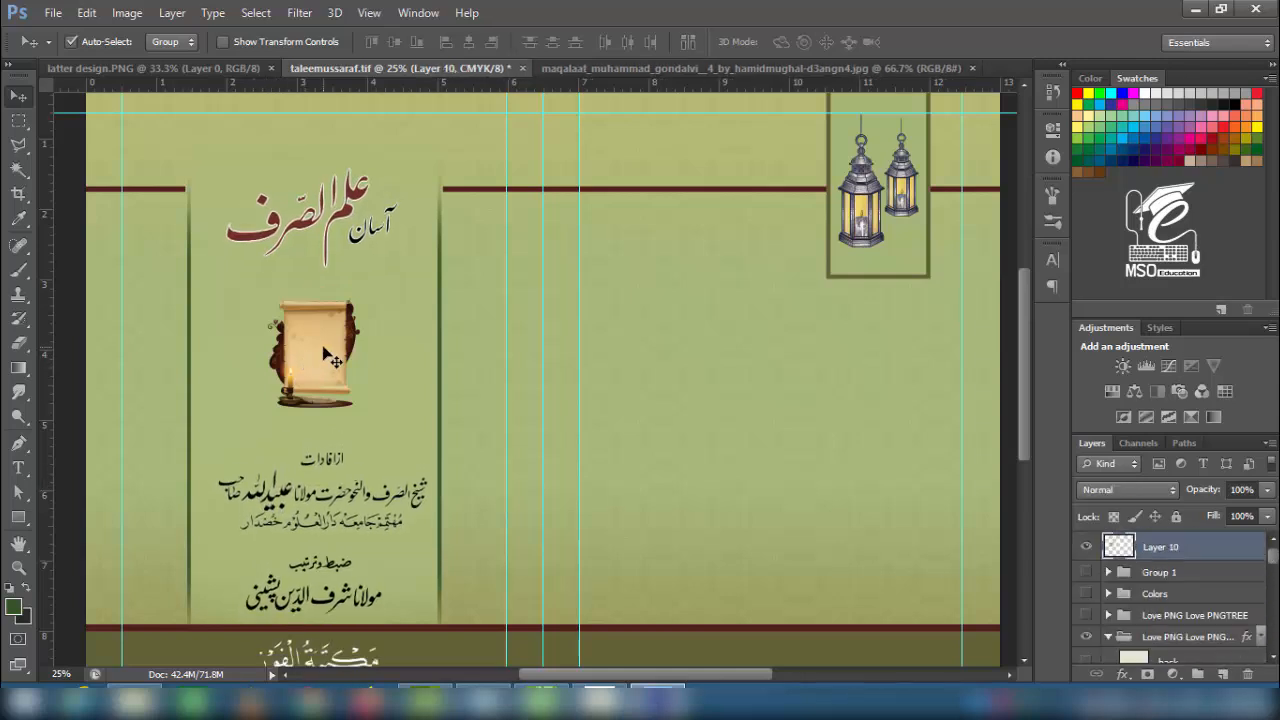
pyautogui.hotkey('ctrl', 't')
# - Finish shrinking the scroll, fade Group 2 to 27% opacity and move Layer 12 copy into it
pyautogui.moveTo(360, 298); pyautogui.dragTo(356, 302)
pyautogui.press('Return')
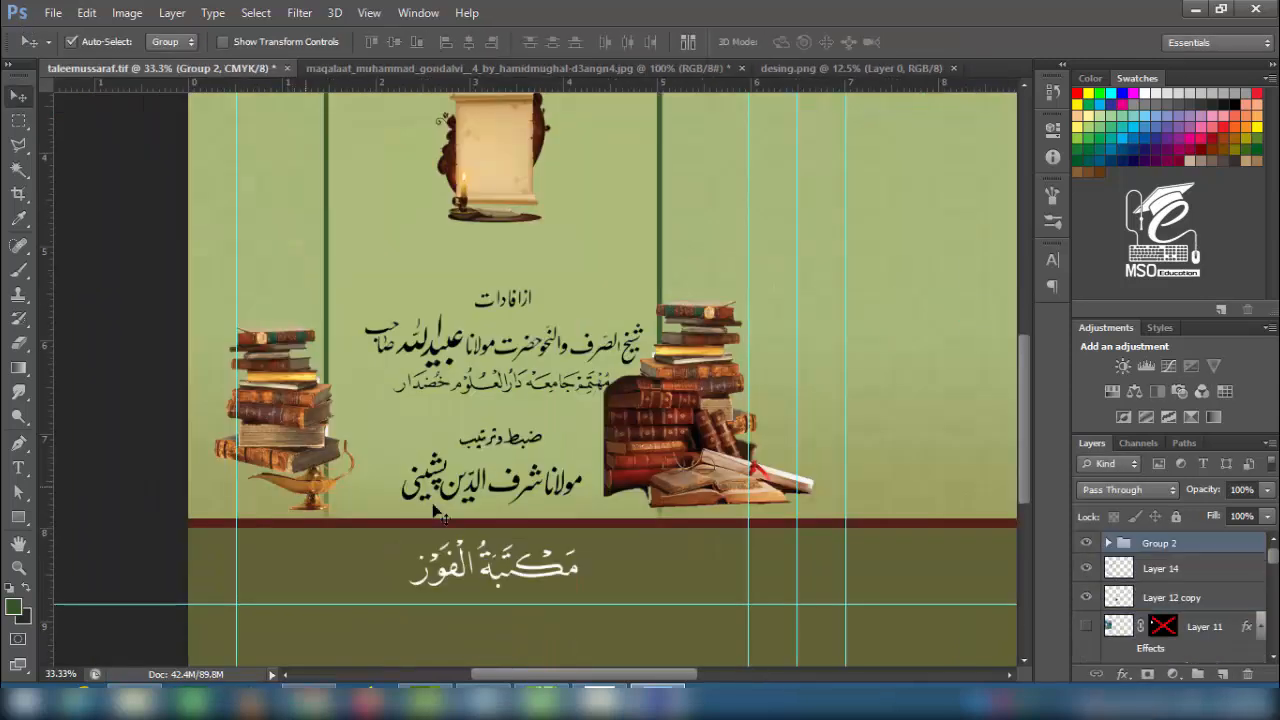
pyautogui.moveTo(1214, 507); pyautogui.dragTo(1186, 508)
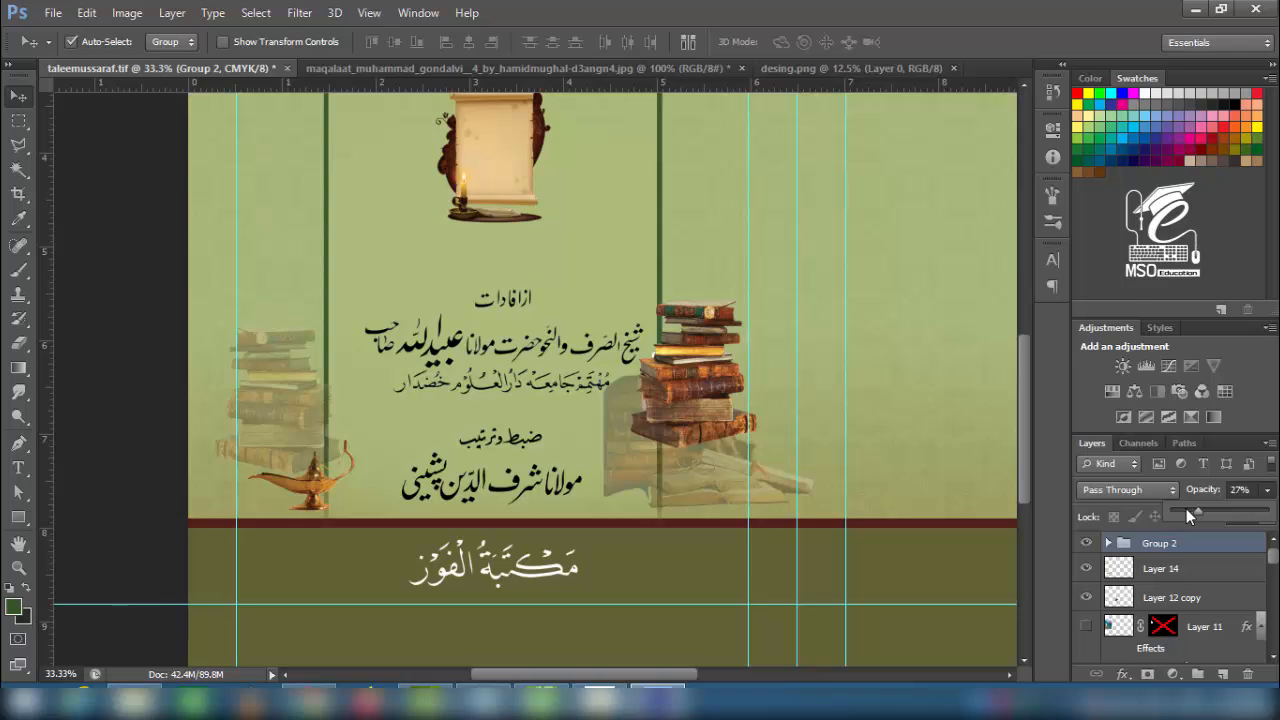
pyautogui.click(700, 322)
pyautogui.moveTo(1158, 600); pyautogui.dragTo(1118, 543)
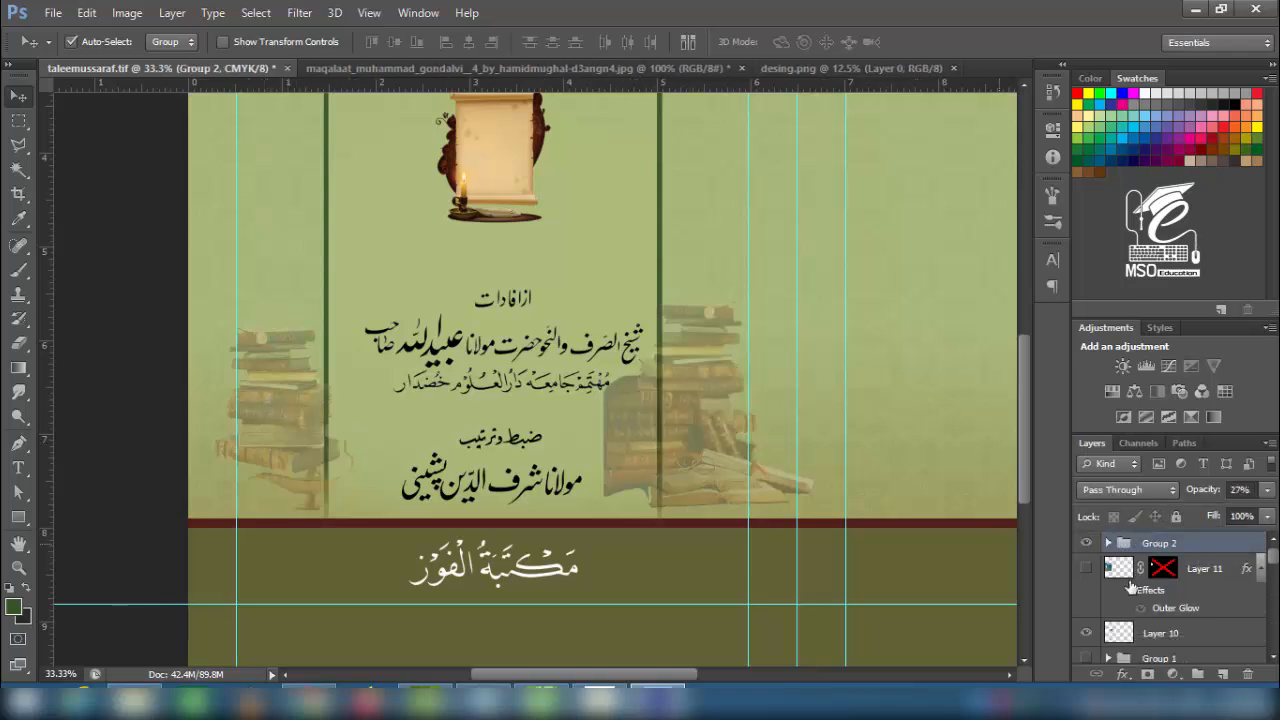
pyautogui.moveTo(1146, 681); pyautogui.dragTo(1143, 594)
pyautogui.moveTo(697, 413); pyautogui.dragTo(704, 421)
# - Shrink the left book stack to about half size and reposition it
pyautogui.click(1112, 580)
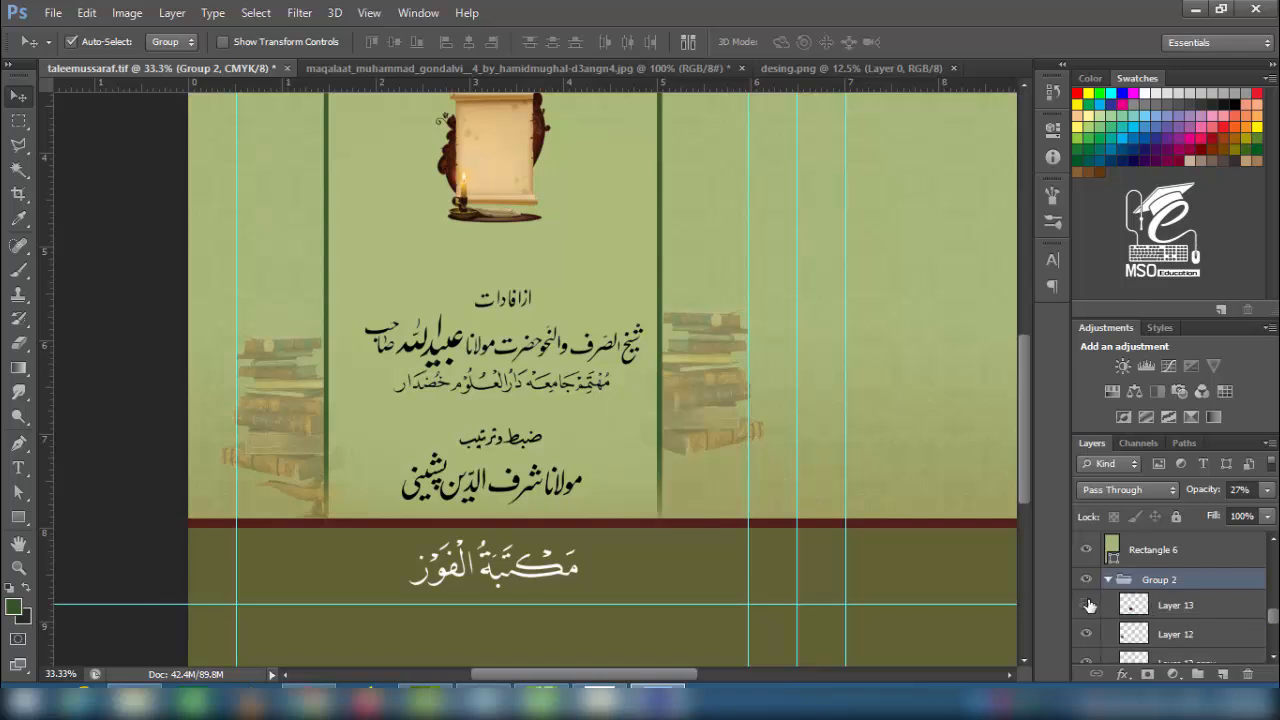
pyautogui.scroll(-2, 1122, 600)
pyautogui.click(1140, 604)
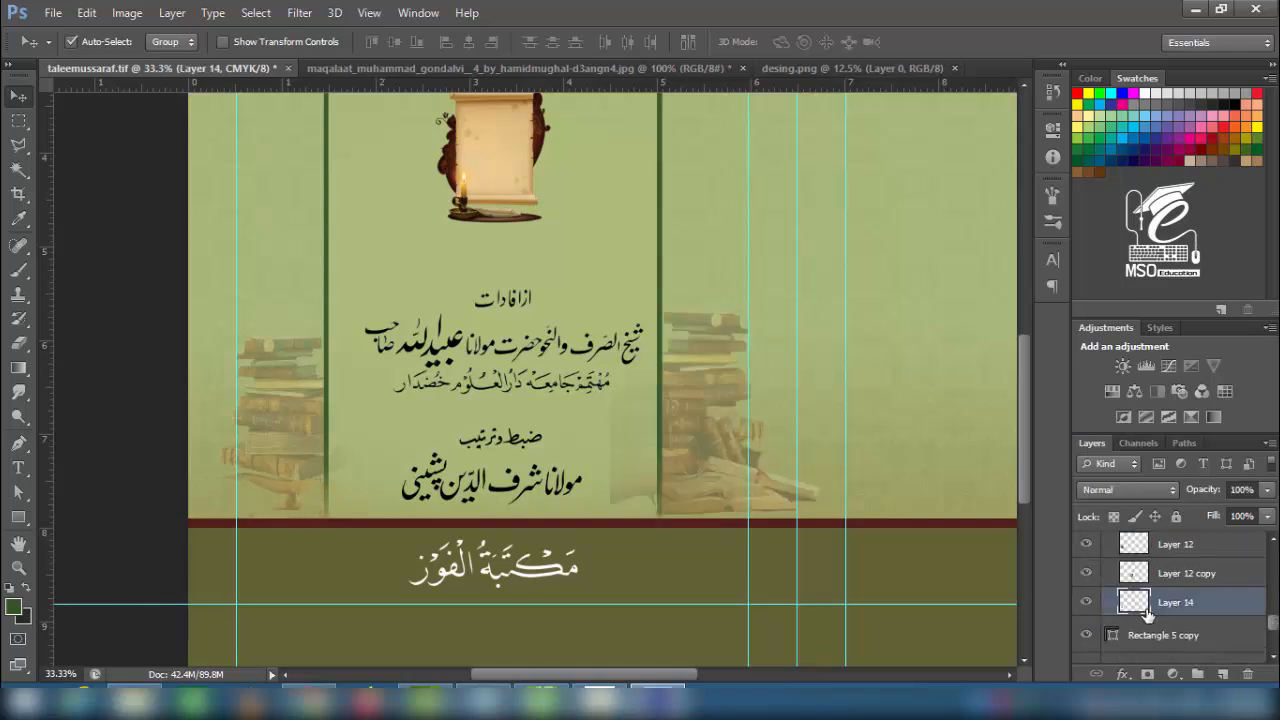
pyautogui.click(1142, 573)
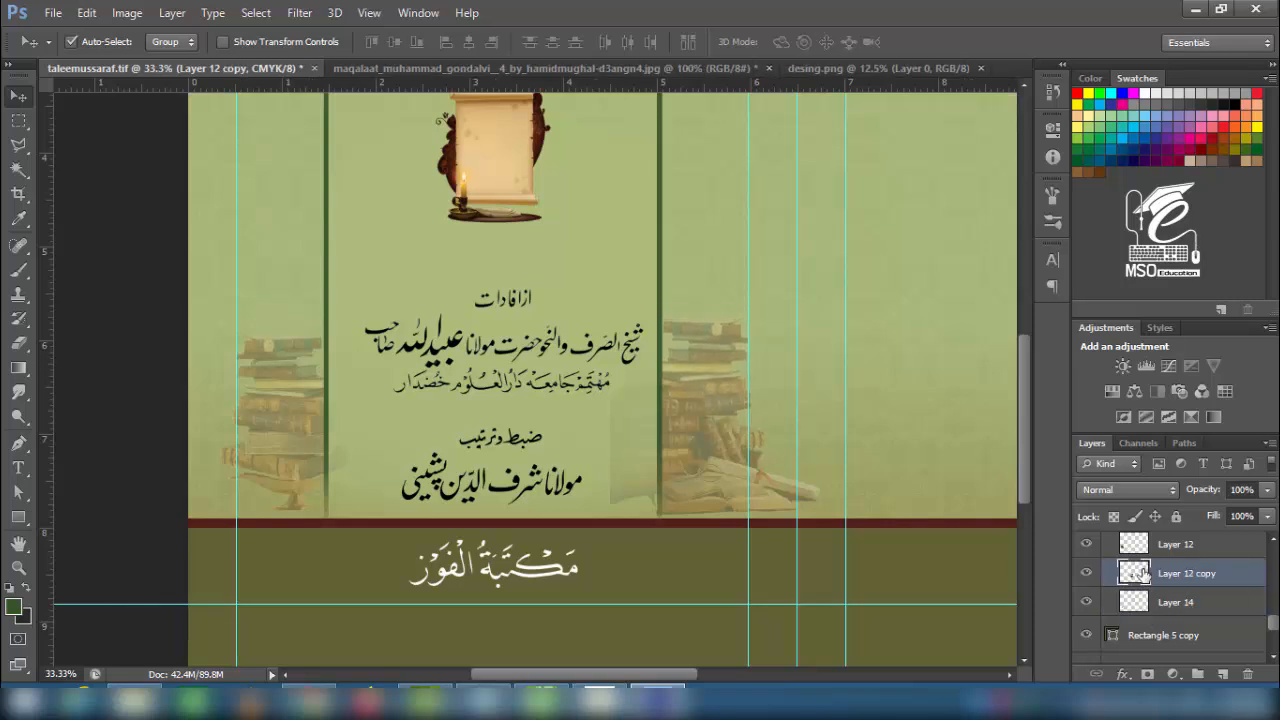
pyautogui.click(1156, 550)
pyautogui.hotkey('ctrl', 't')
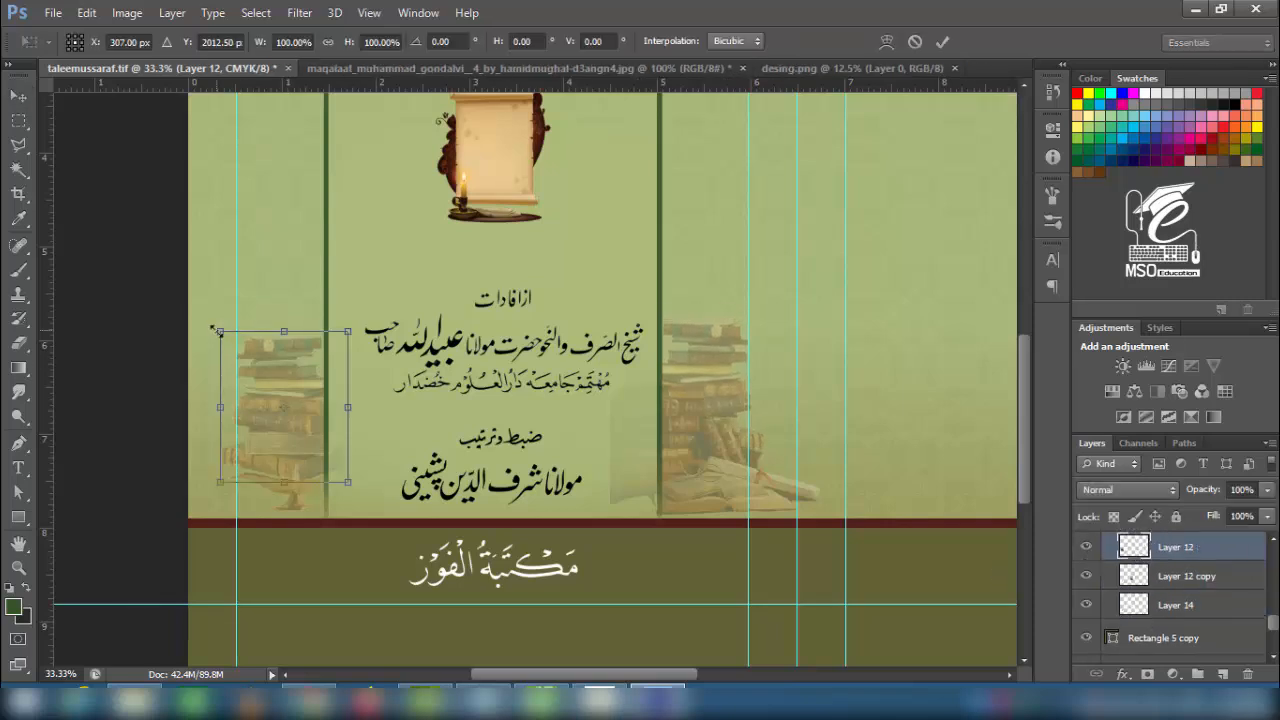
pyautogui.moveTo(218, 330); pyautogui.dragTo(245, 369)
pyautogui.moveTo(270, 432); pyautogui.dragTo(270, 432)
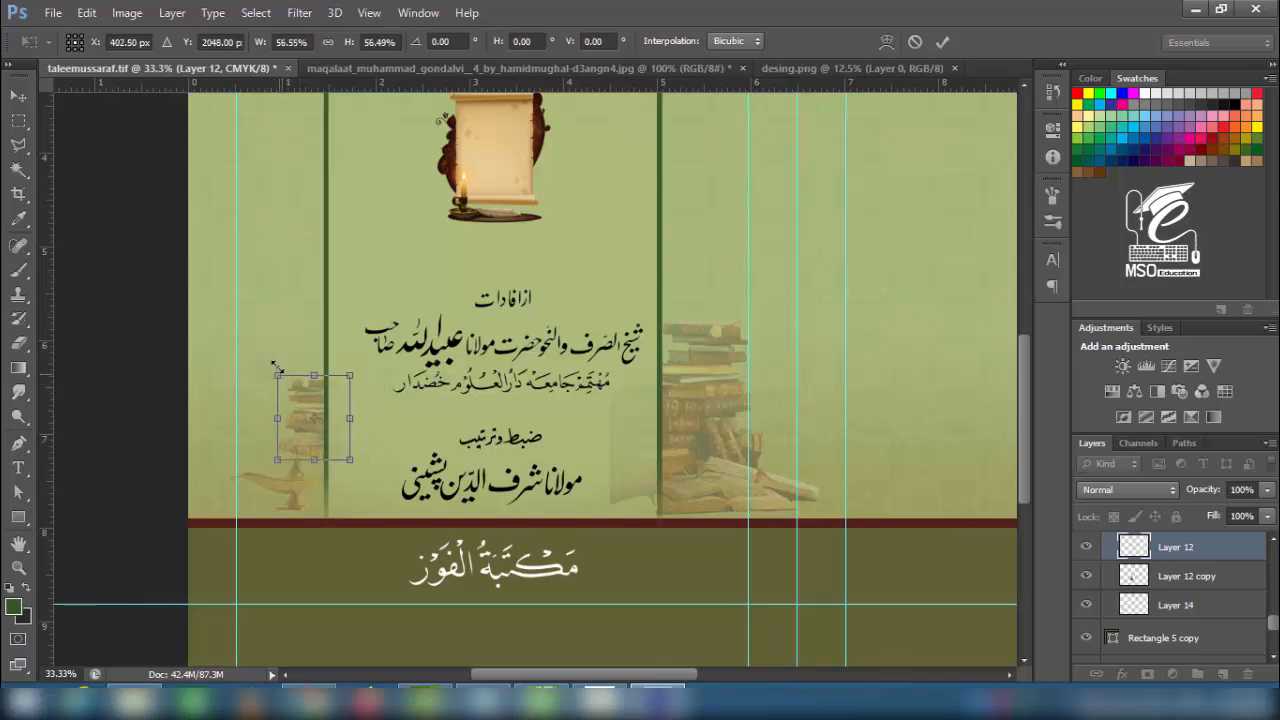
pyautogui.press('Return')
# - Rename Group 2 to 'books' and view the whole cover
pyautogui.scroll(3, 1109, 575)
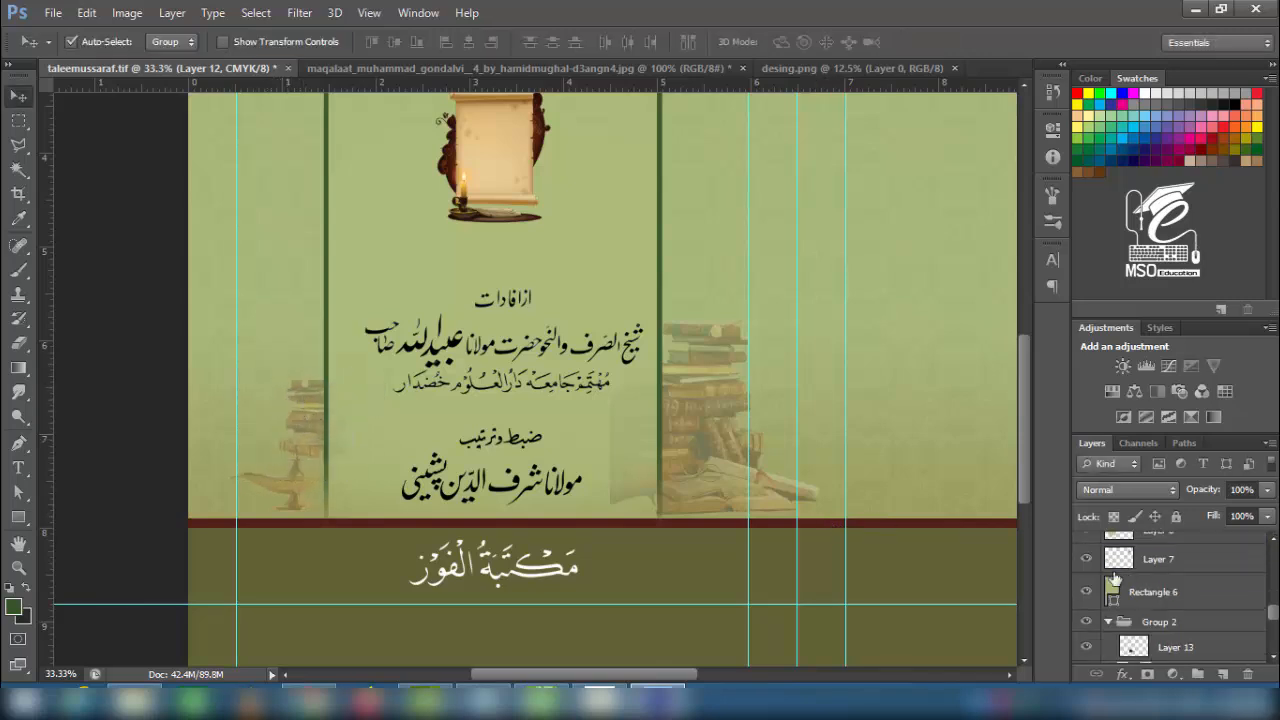
pyautogui.click(1108, 622)
pyautogui.doubleClick(1169, 620)
pyautogui.press('Return')
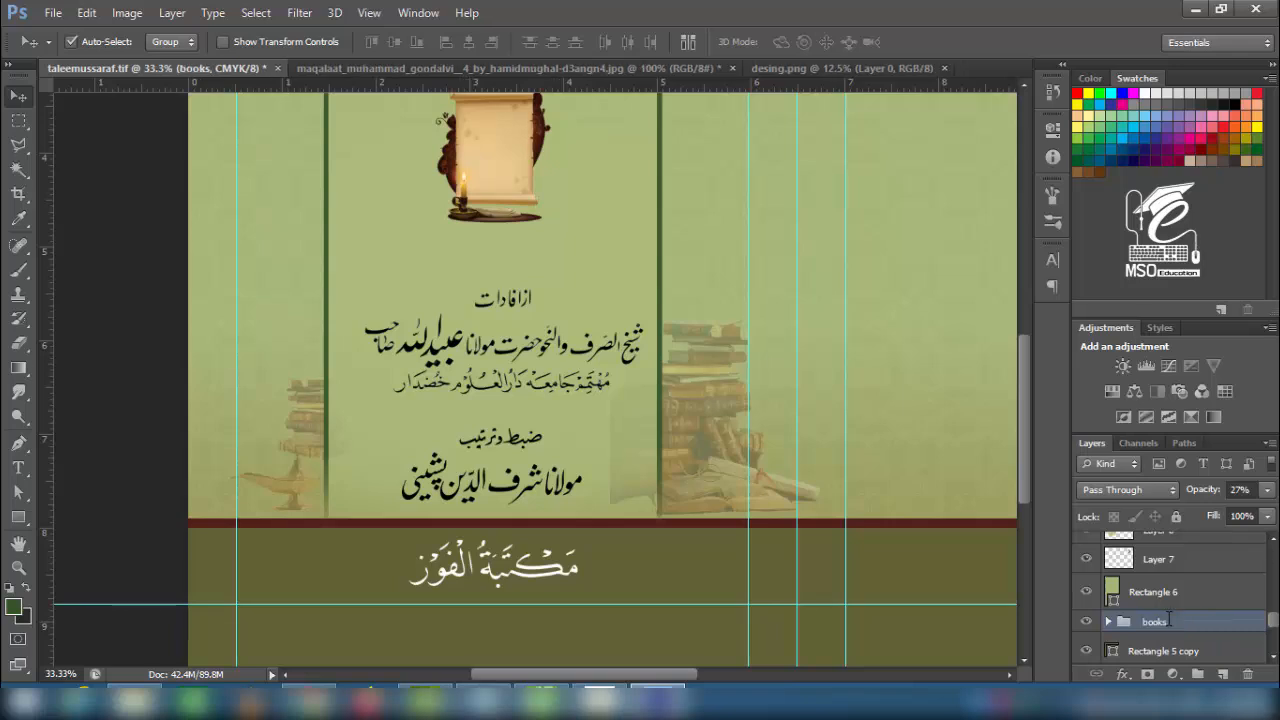
pyautogui.hotkey('ctrl', '-')
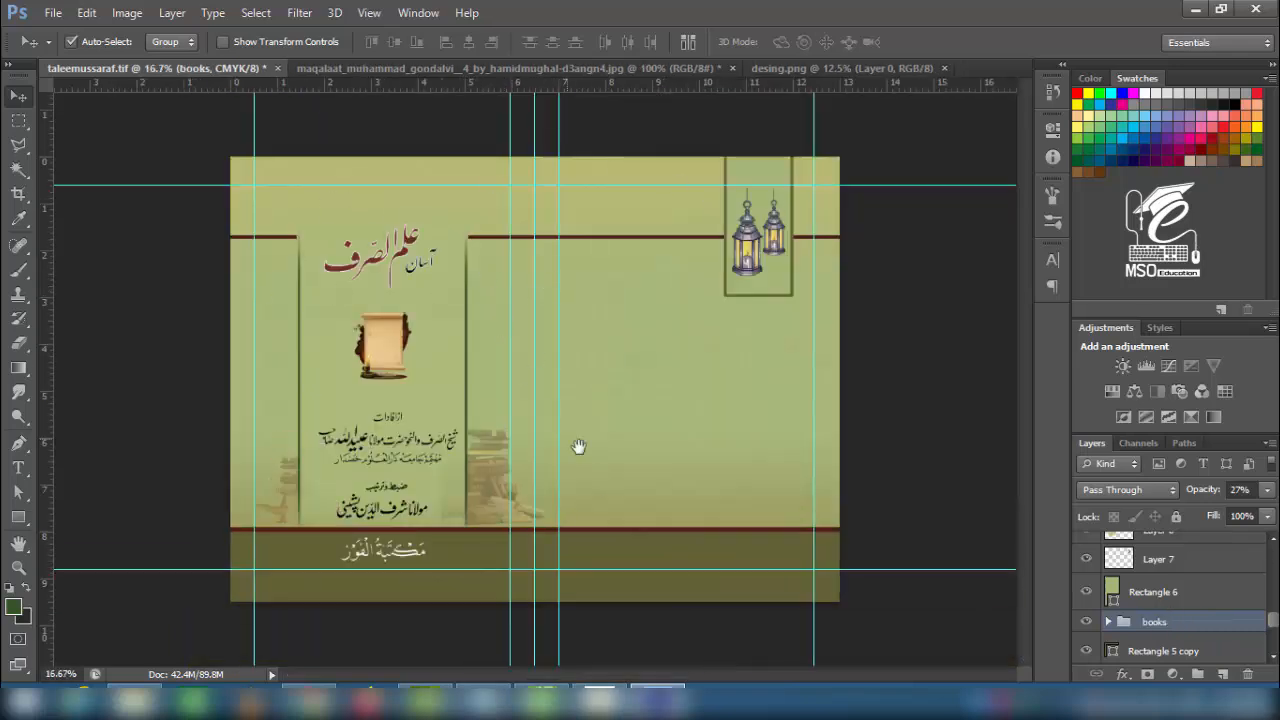
# - Reposition the faded candle copy and bring the quill image into the cover document
pyautogui.click(366, 270)
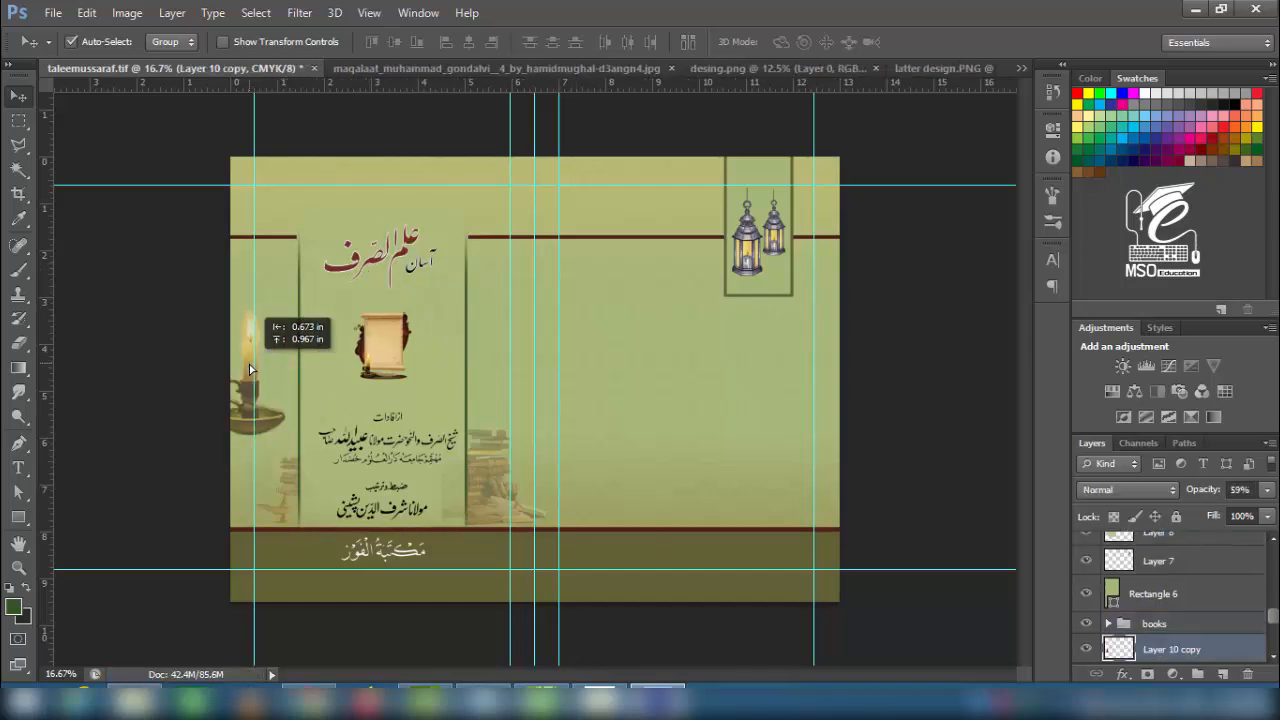
pyautogui.moveTo(249, 364); pyautogui.dragTo(277, 385)
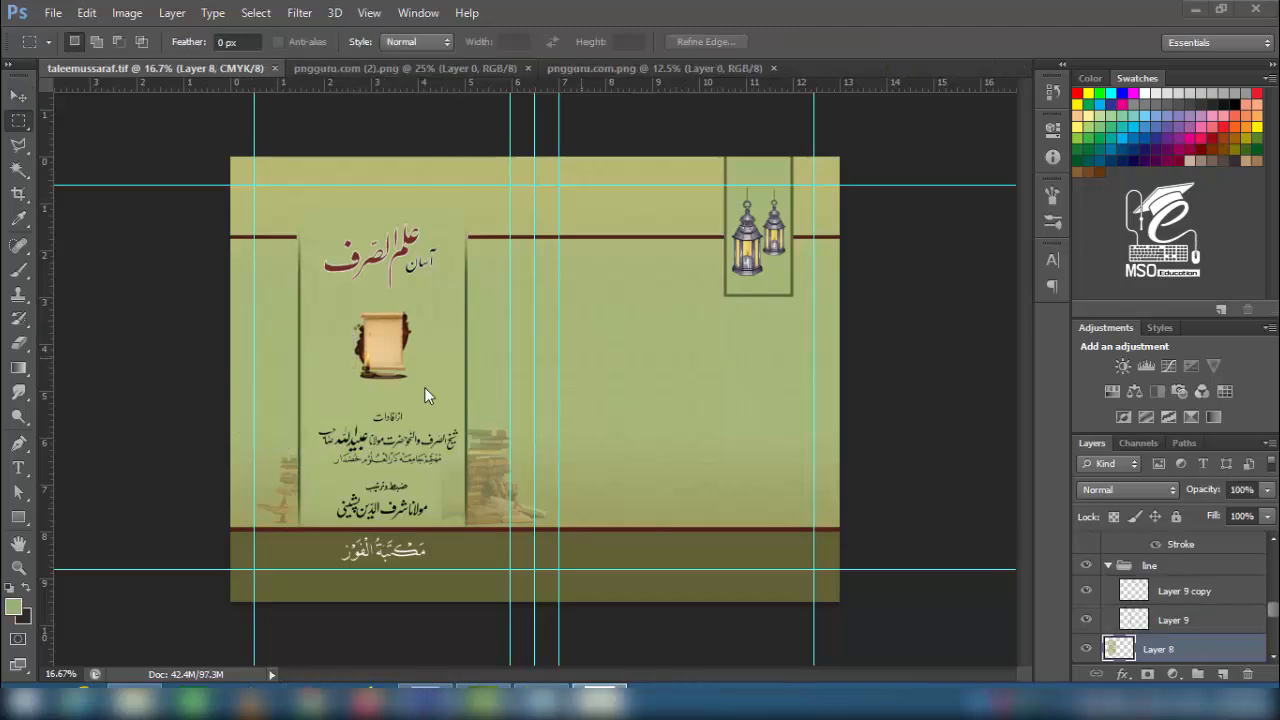
pyautogui.click(420, 69)
pyautogui.click(600, 69)
pyautogui.press('v')
pyautogui.moveTo(499, 334); pyautogui.dragTo(384, 358)
# - Shrink the quill image to about 79% and move it beside the scroll
pyautogui.hotkey('ctrl', 't')
pyautogui.hotkey('ctrl', '-')
pyautogui.hotkey('ctrl', '-')
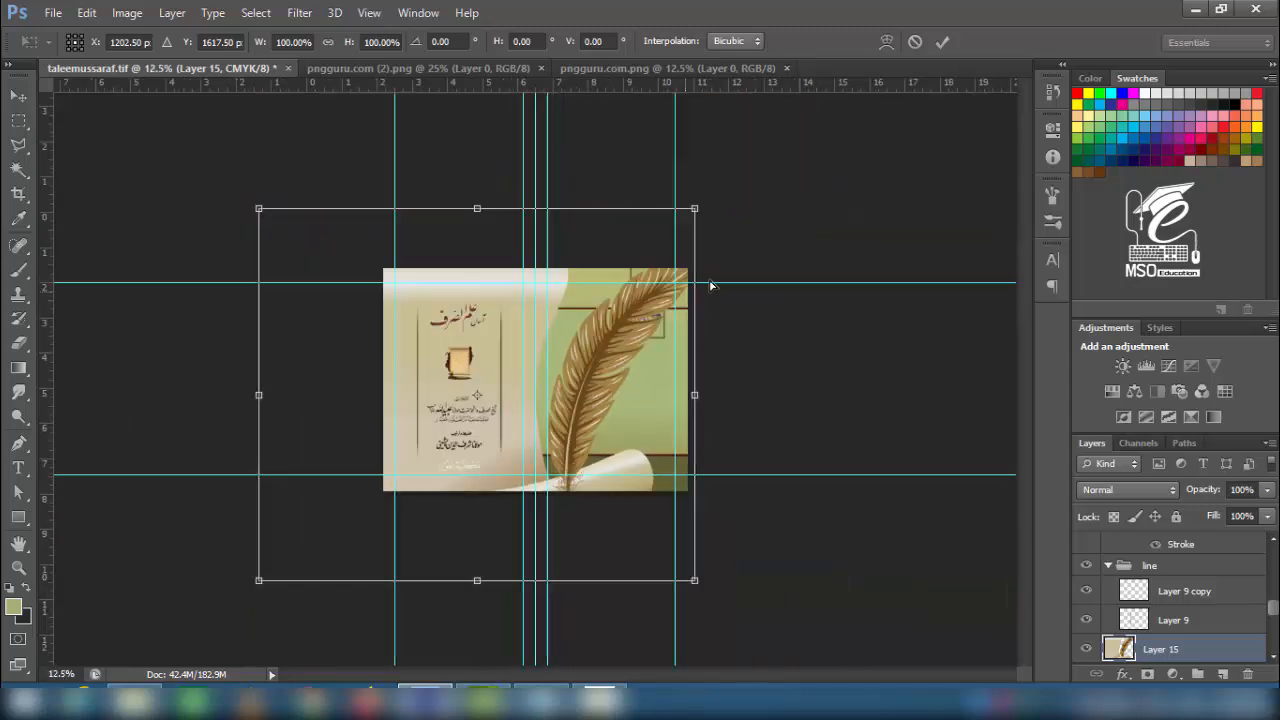
pyautogui.moveTo(694, 207); pyautogui.dragTo(492, 362)
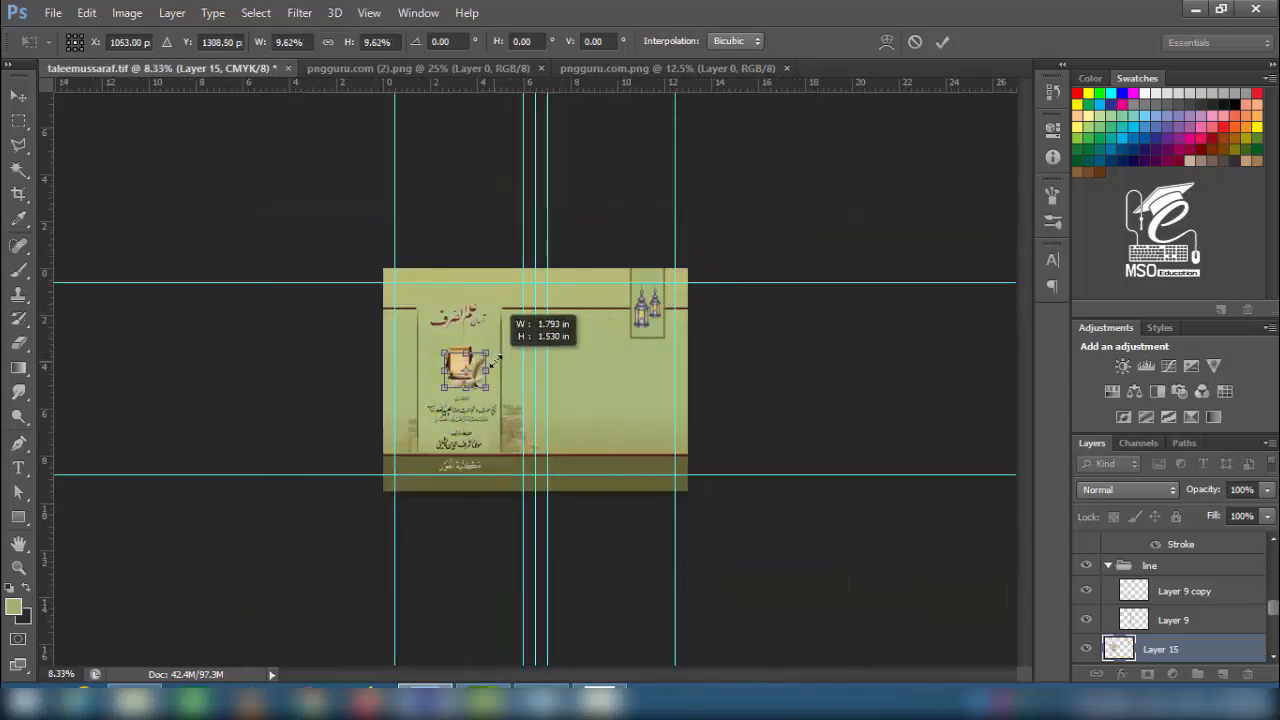
pyautogui.press('Return')
pyautogui.hotkey('ctrl', '+')
pyautogui.hotkey('ctrl', '+')
pyautogui.hotkey('ctrl', '+')
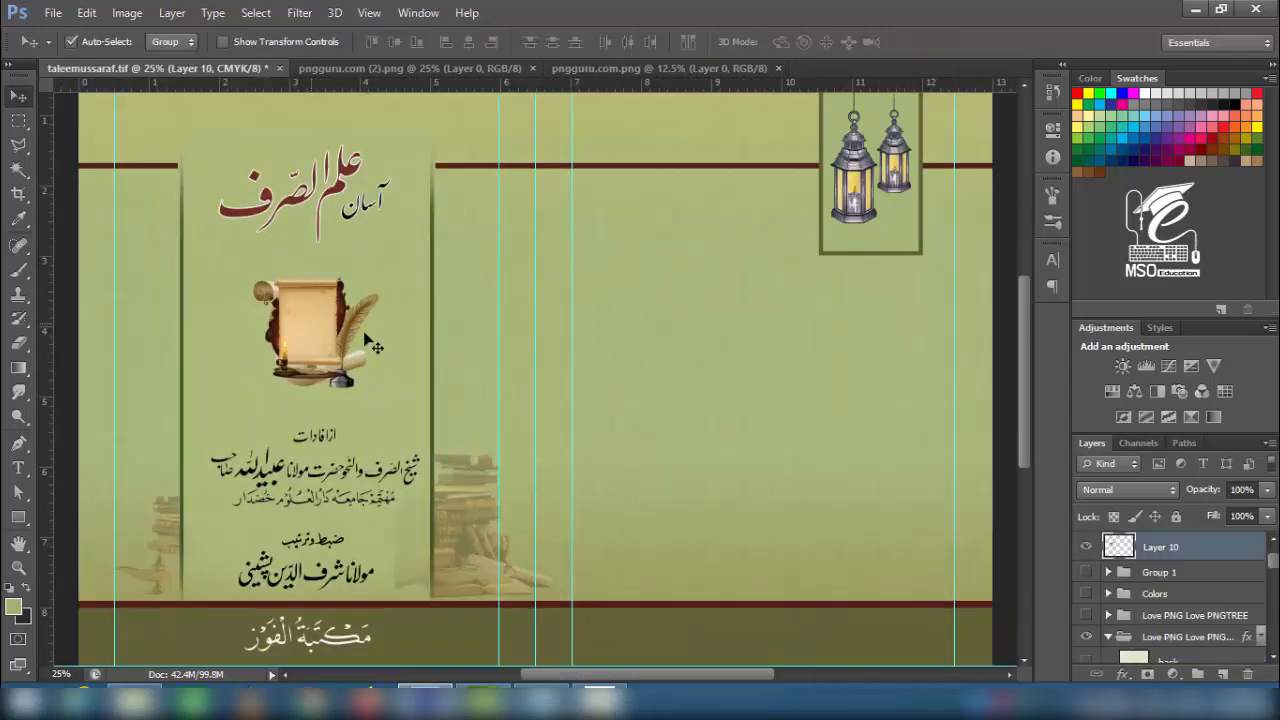
pyautogui.moveTo(310, 320); pyautogui.dragTo(291, 315)
pyautogui.hotkey('ctrl', 't')
pyautogui.moveTo(361, 275); pyautogui.dragTo(348, 287)
pyautogui.press('Return')
pyautogui.moveTo(285, 314); pyautogui.dragTo(601, 286)
# - Shrink the rolled scroll into the lower panel and place a quill scroll copy beside it
pyautogui.hotkey('ctrl', 't')
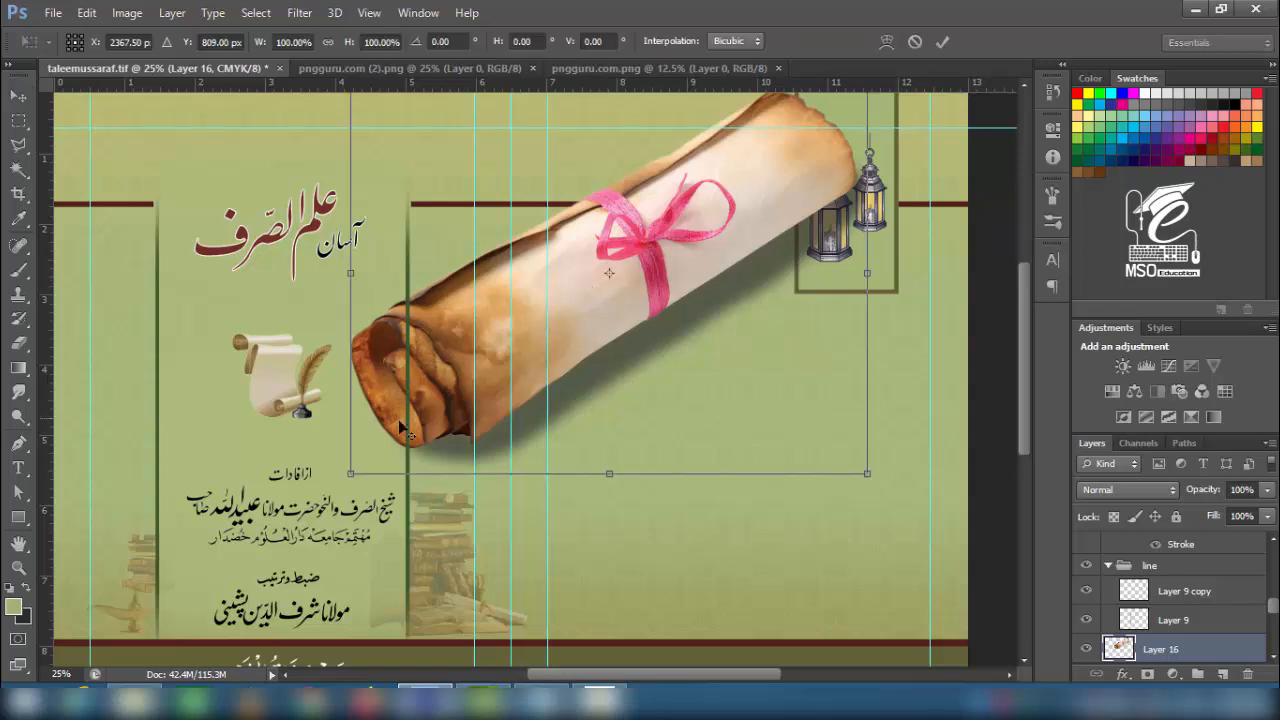
pyautogui.moveTo(351, 471); pyautogui.dragTo(546, 324)
pyautogui.moveTo(628, 280); pyautogui.dragTo(708, 547)
pyautogui.moveTo(757, 489); pyautogui.dragTo(742, 501)
pyautogui.press('Return')
pyautogui.keyDown('alt'); pyautogui.moveTo(302, 388); pyautogui.dragTo(705, 518); pyautogui.keyUp('alt')
# - Stack the quill copy above the rolled scroll and shrink the rolled scroll to about 59%
pyautogui.click(708, 486)
pyautogui.moveTo(1118, 649); pyautogui.dragTo(1089, 590)
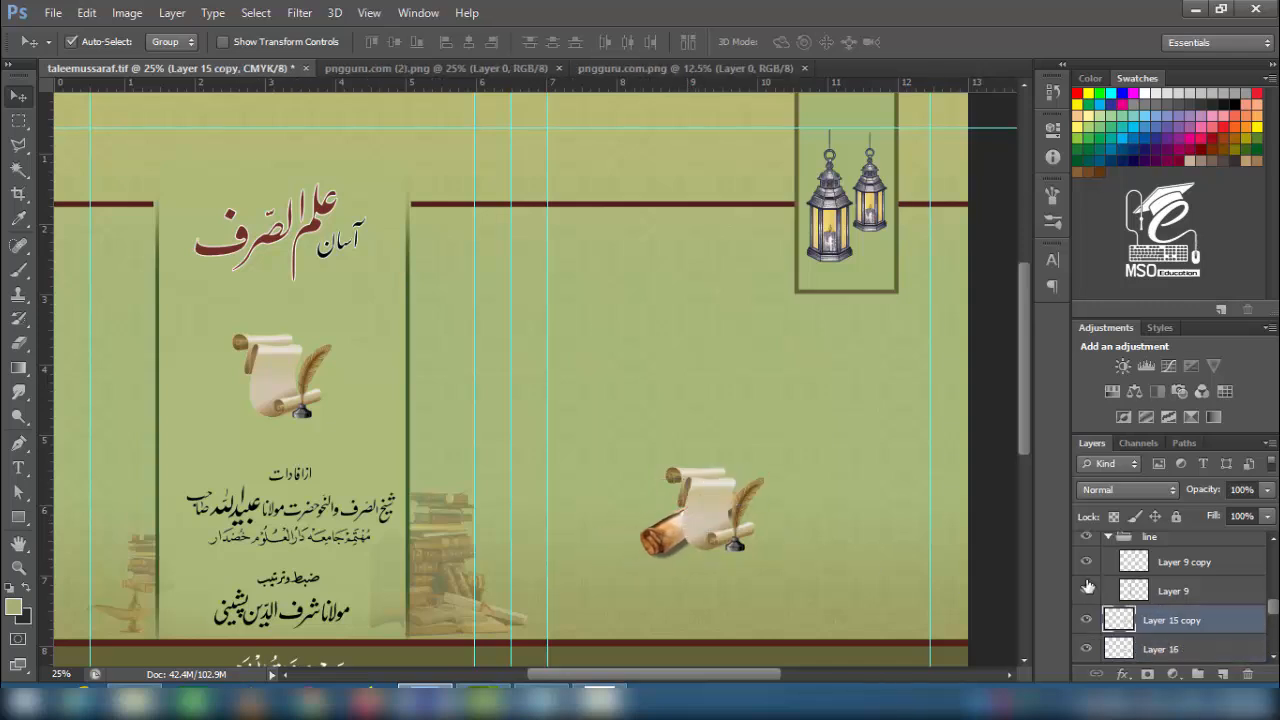
pyautogui.moveTo(669, 534); pyautogui.dragTo(785, 533)
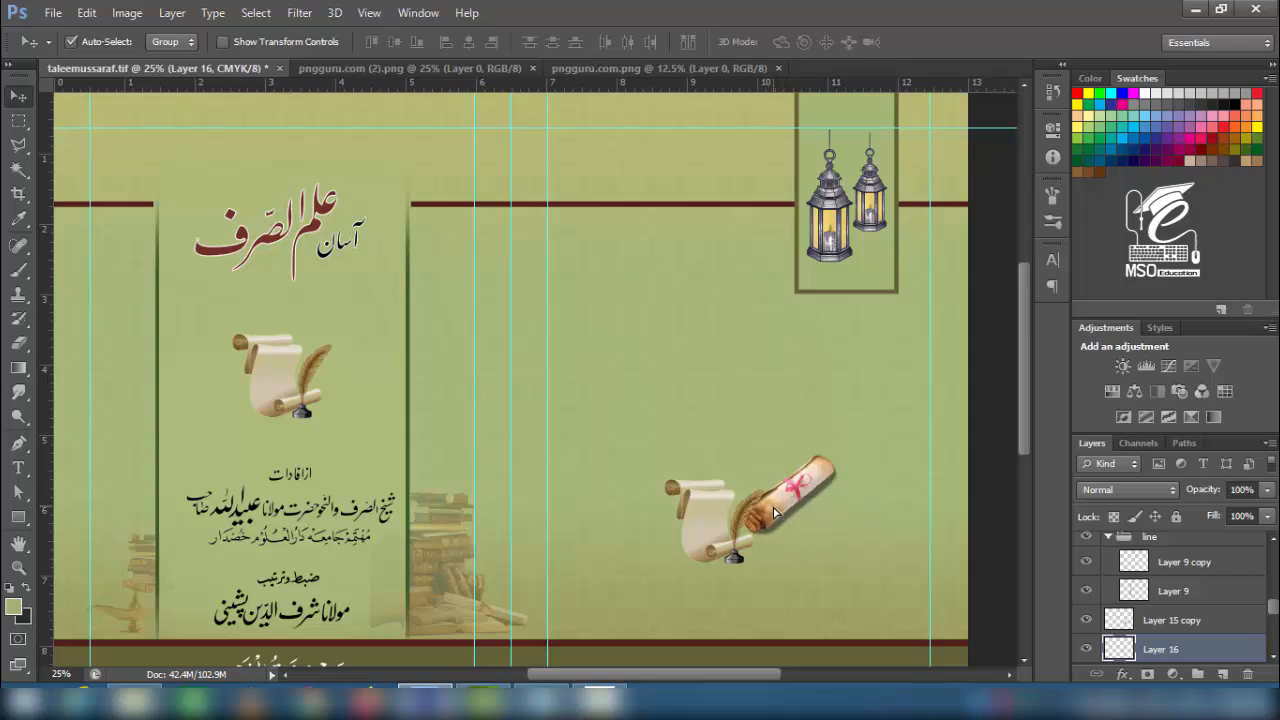
pyautogui.hotkey('ctrl', 't')
pyautogui.moveTo(837, 453); pyautogui.dragTo(817, 469)
pyautogui.moveTo(806, 487); pyautogui.dragTo(773, 575)
pyautogui.press('Return')
# - Shrink the quill scroll slightly and tuck the rolled scroll behind it
pyautogui.click(714, 526)
pyautogui.keyDown('shift'); pyautogui.click(757, 517); pyautogui.keyUp('shift')
pyautogui.click(723, 556)
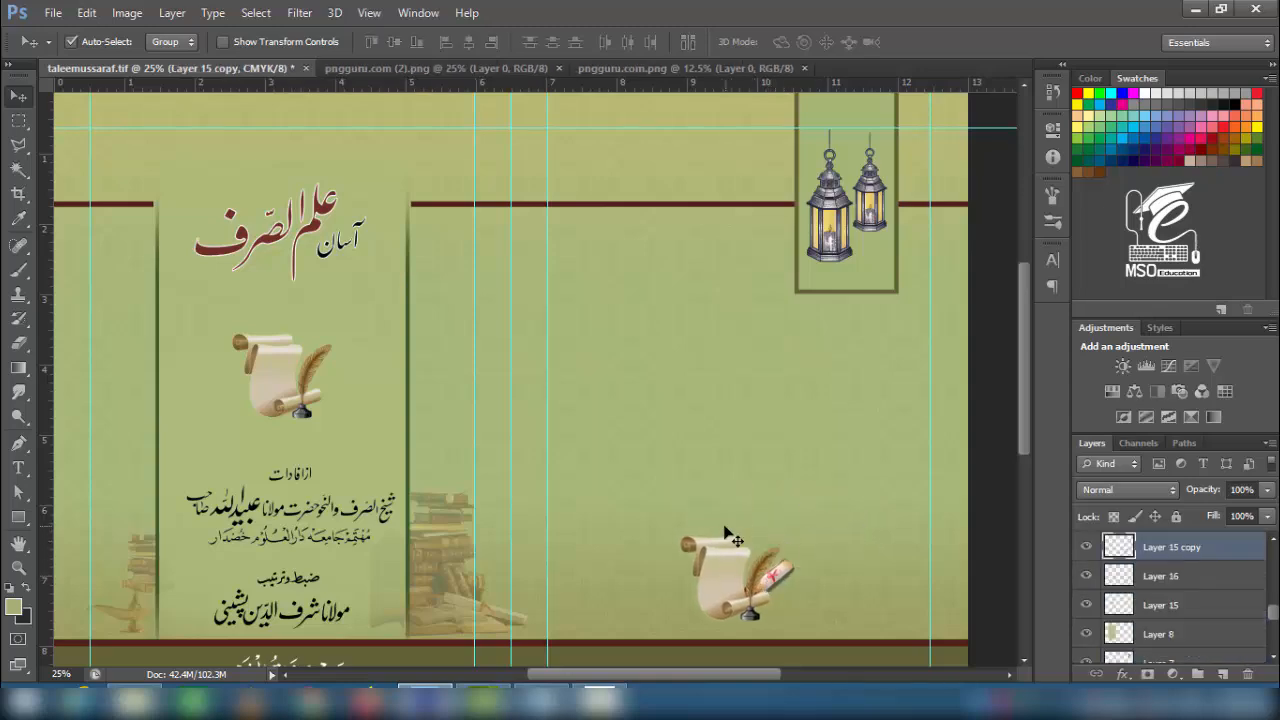
pyautogui.hotkey('ctrl', 't')
pyautogui.moveTo(681, 537); pyautogui.dragTo(687, 543)
pyautogui.press('Return')
pyautogui.hotkey('ctrl', '+')
pyautogui.hotkey('ctrl', '+')
pyautogui.hotkey('ctrl', '+')
pyautogui.hotkey('ctrl', '+')
pyautogui.moveTo(882, 550); pyautogui.dragTo(635, 690)
pyautogui.moveTo(738, 396); pyautogui.dragTo(651, 391)
# - Group both scroll layers and set the group to 92% opacity and 23% fill
pyautogui.keyDown('shift'); pyautogui.click(563, 375); pyautogui.keyUp('shift')
pyautogui.hotkey('ctrl', 'g')
pyautogui.moveTo(1267, 489); pyautogui.dragTo(1193, 537)
pyautogui.click(1267, 516)
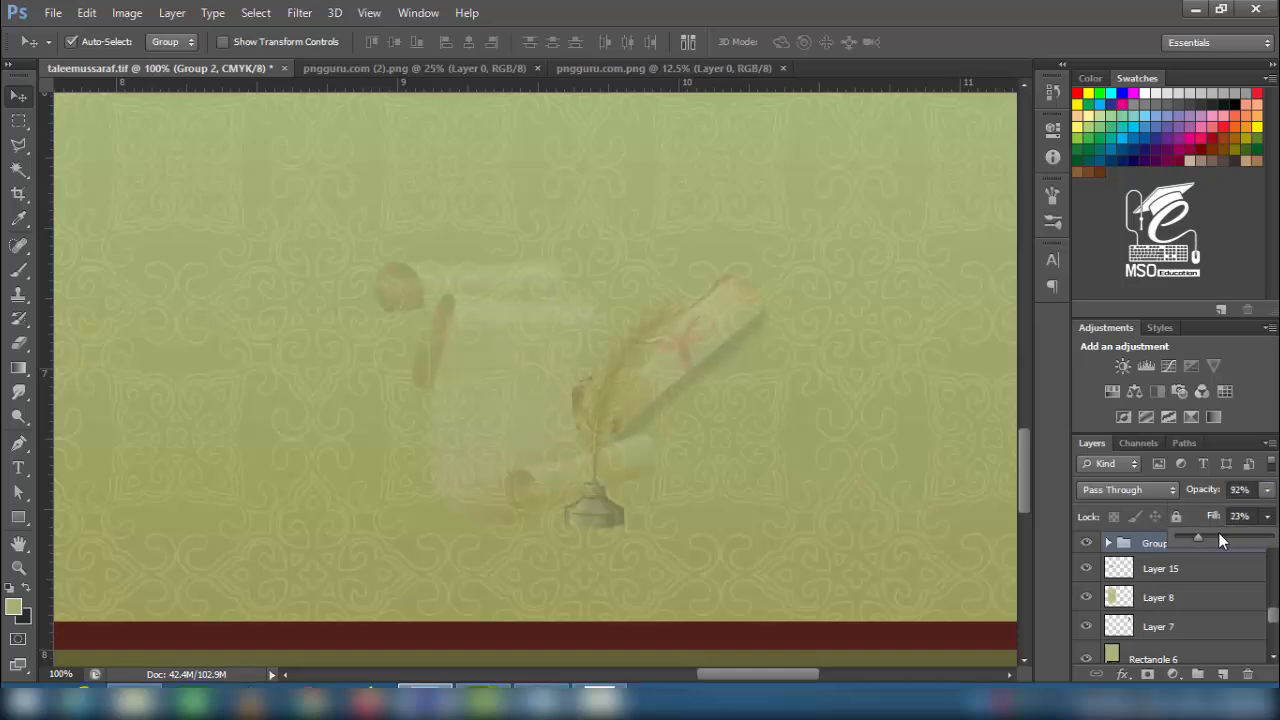
pyautogui.hotkey('ctrl', '-')
pyautogui.hotkey('ctrl', '-')
pyautogui.hotkey('ctrl', '-')
pyautogui.hotkey('ctrl', '-')
pyautogui.moveTo(450, 260); pyautogui.dragTo(629, 420)
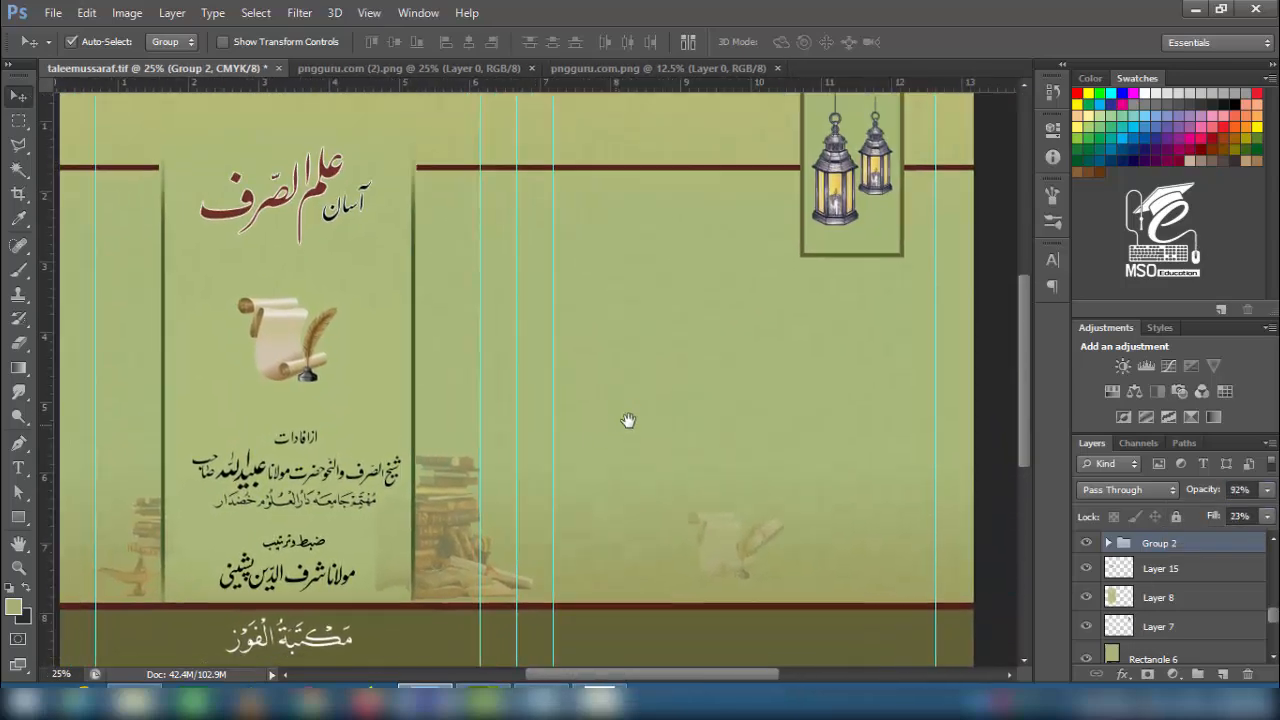
# - Nudge the faded scroll artwork, then drop book 4.png onto the cover at about 75% size
pyautogui.moveTo(720, 535); pyautogui.dragTo(734, 546)
pyautogui.moveTo(305, 342); pyautogui.dragTo(295, 345)
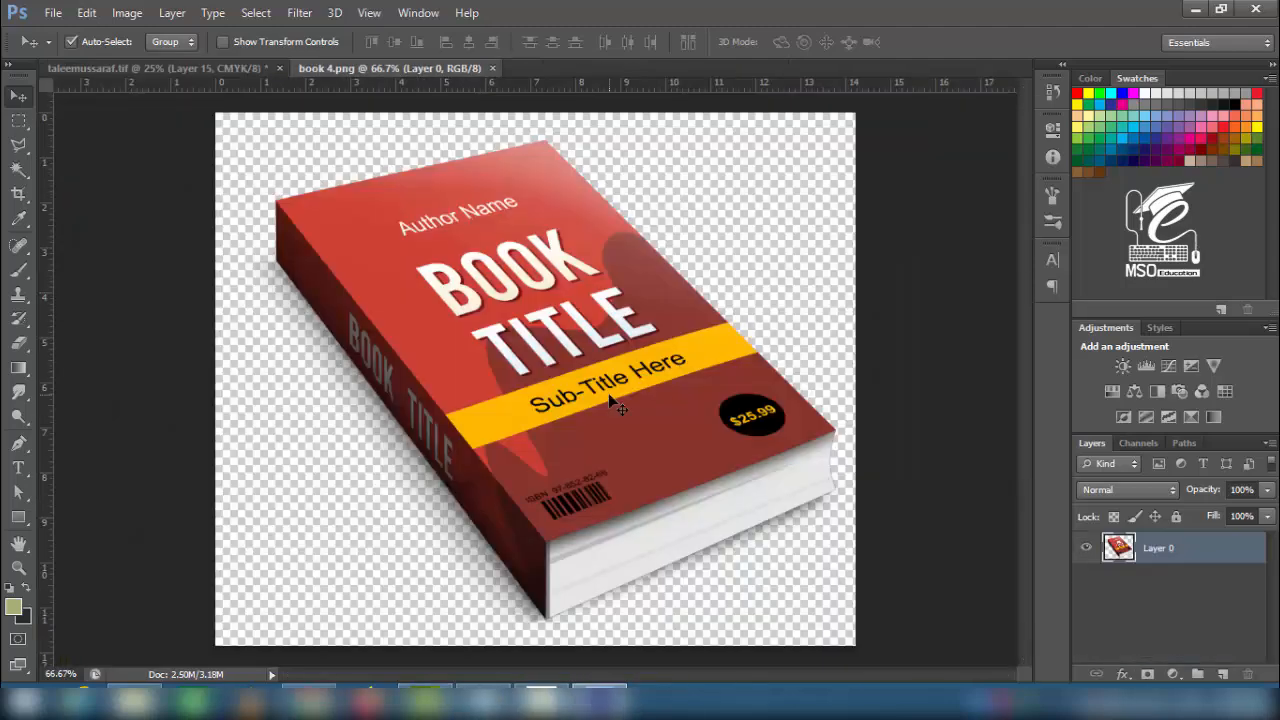
pyautogui.moveTo(423, 400); pyautogui.dragTo(727, 343)
pyautogui.hotkey('ctrl', 't')
pyautogui.moveTo(846, 451); pyautogui.dragTo(820, 432)
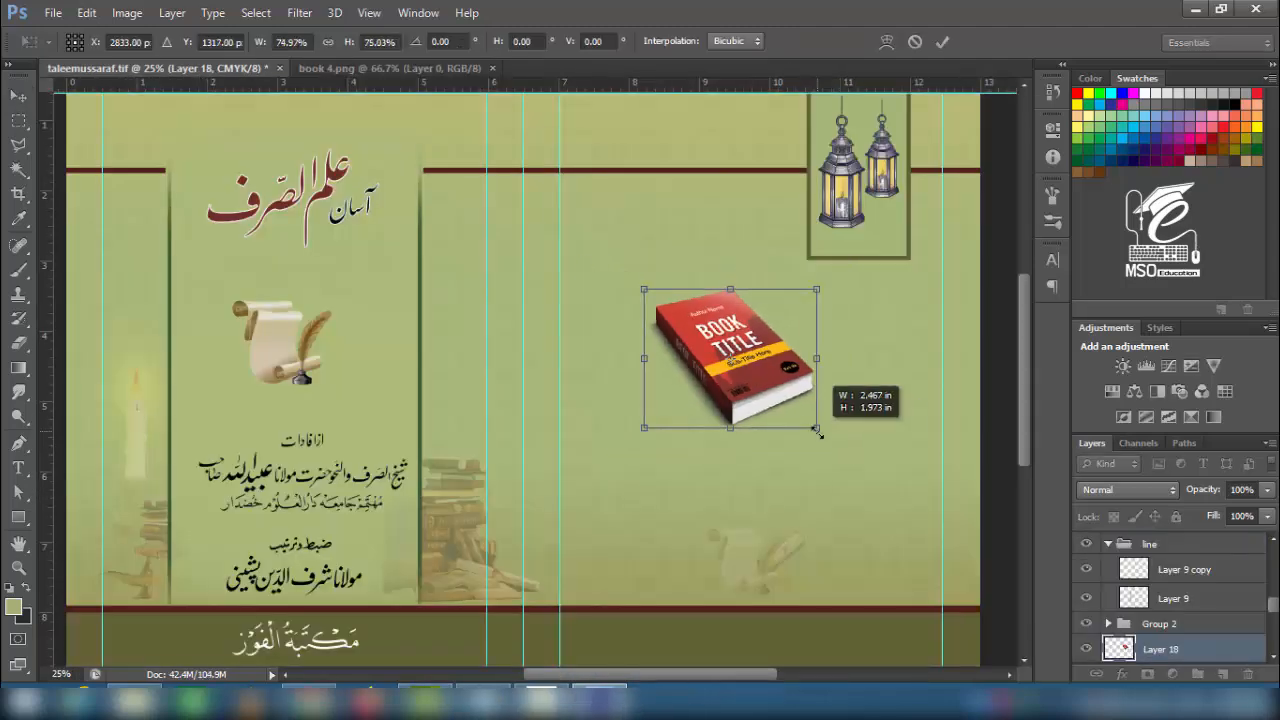
pyautogui.press('Return')
pyautogui.moveTo(748, 388); pyautogui.dragTo(842, 390)
# - Rotate the book about 9° clockwise, add a second copy to its left, and tilt both about 4°
pyautogui.hotkey('ctrl', 't')
pyautogui.moveTo(918, 249); pyautogui.dragTo(939, 262)
pyautogui.press('Return')
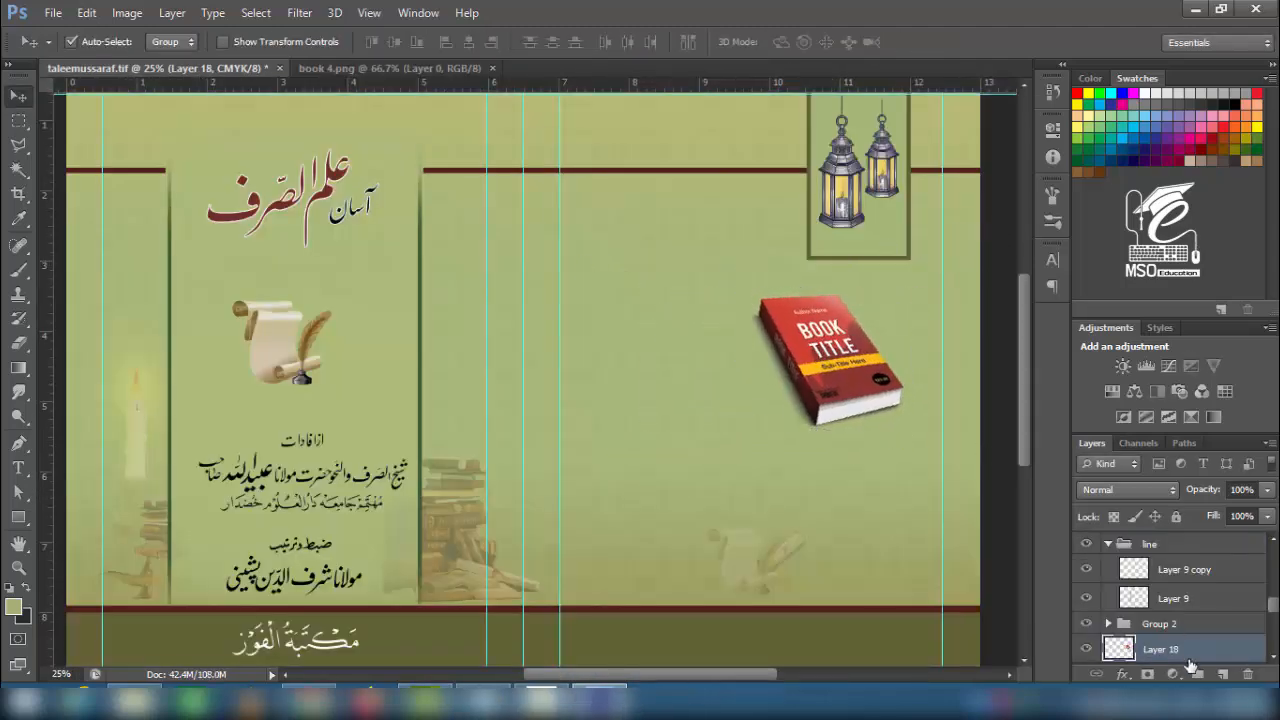
pyautogui.moveTo(848, 365); pyautogui.dragTo(700, 366)
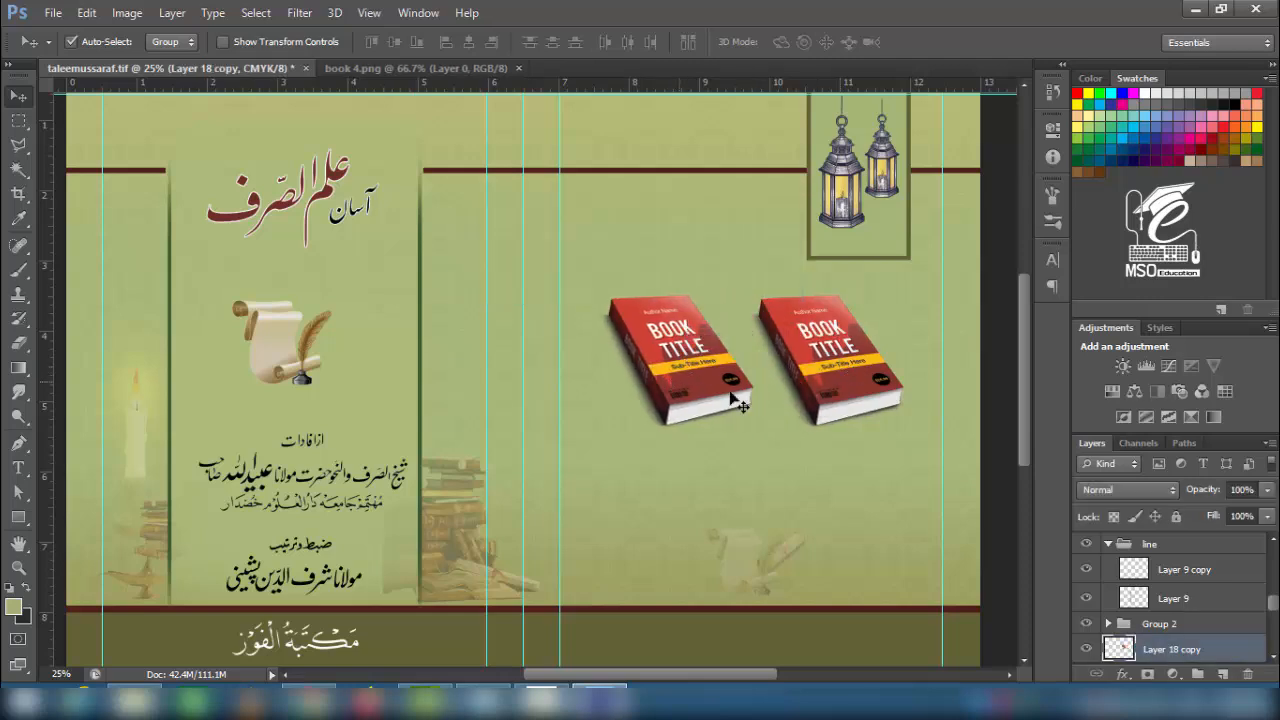
pyautogui.keyDown('shift'); pyautogui.click(835, 395); pyautogui.keyUp('shift')
pyautogui.hotkey('ctrl', 't')
pyautogui.moveTo(929, 442); pyautogui.dragTo(933, 452)
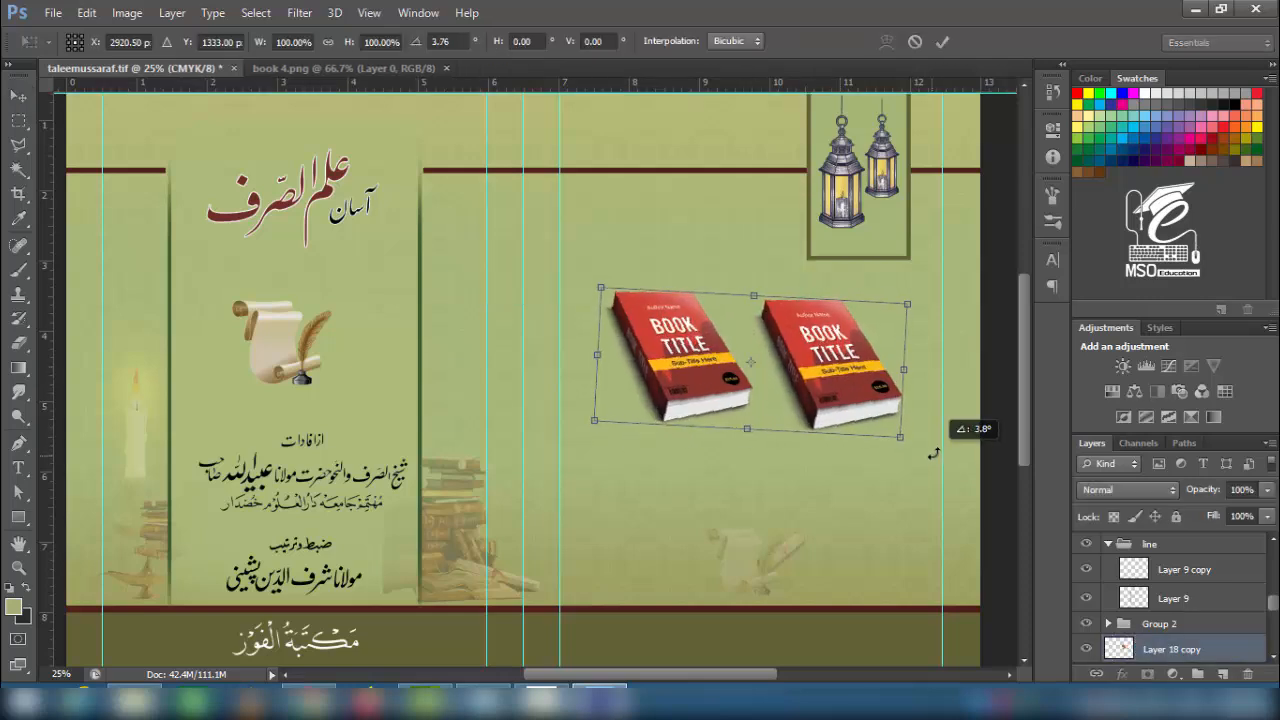
pyautogui.press('Return')
# - Lower the left book slightly and skew both books into a reshaped perspective
pyautogui.click(697, 359)
pyautogui.hotkey('shift', 'Down')
pyautogui.hotkey('shift', 'Down')
pyautogui.hotkey('shift', 'Down')
pyautogui.hotkey('shift', 'Down')
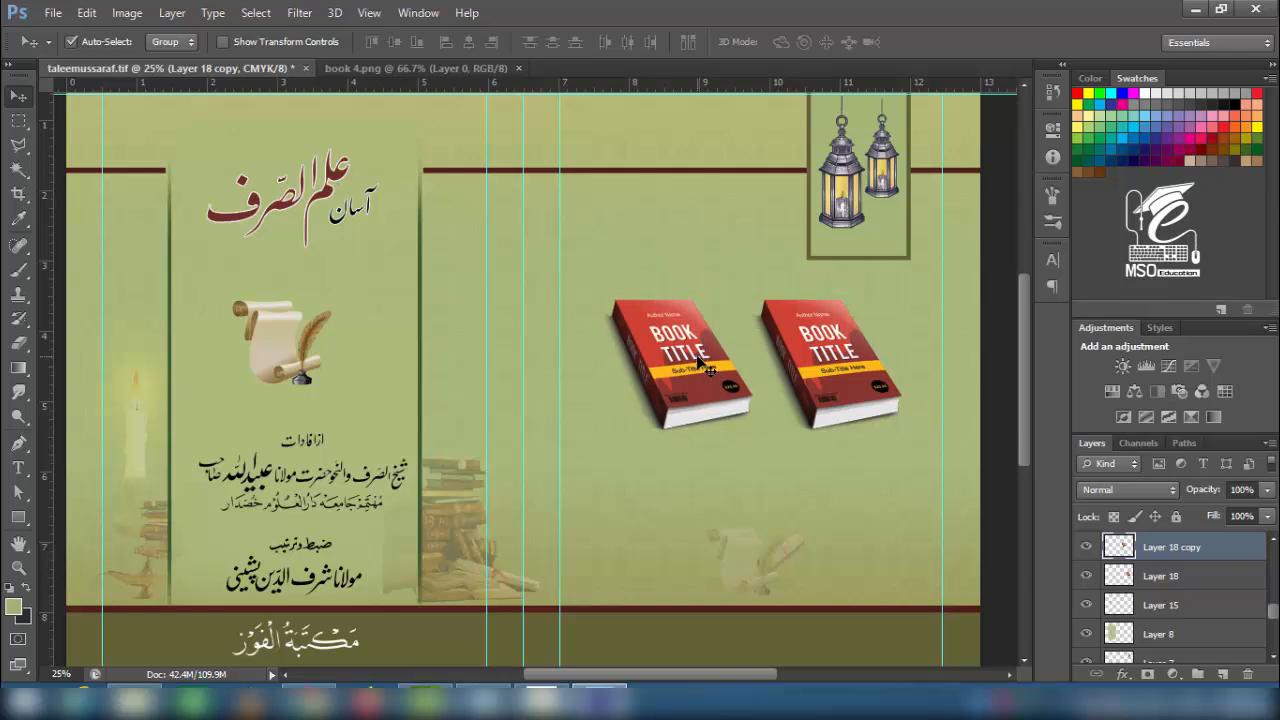
pyautogui.keyDown('shift'); pyautogui.click(862, 398); pyautogui.keyUp('shift')
pyautogui.hotkey('ctrl', 't')
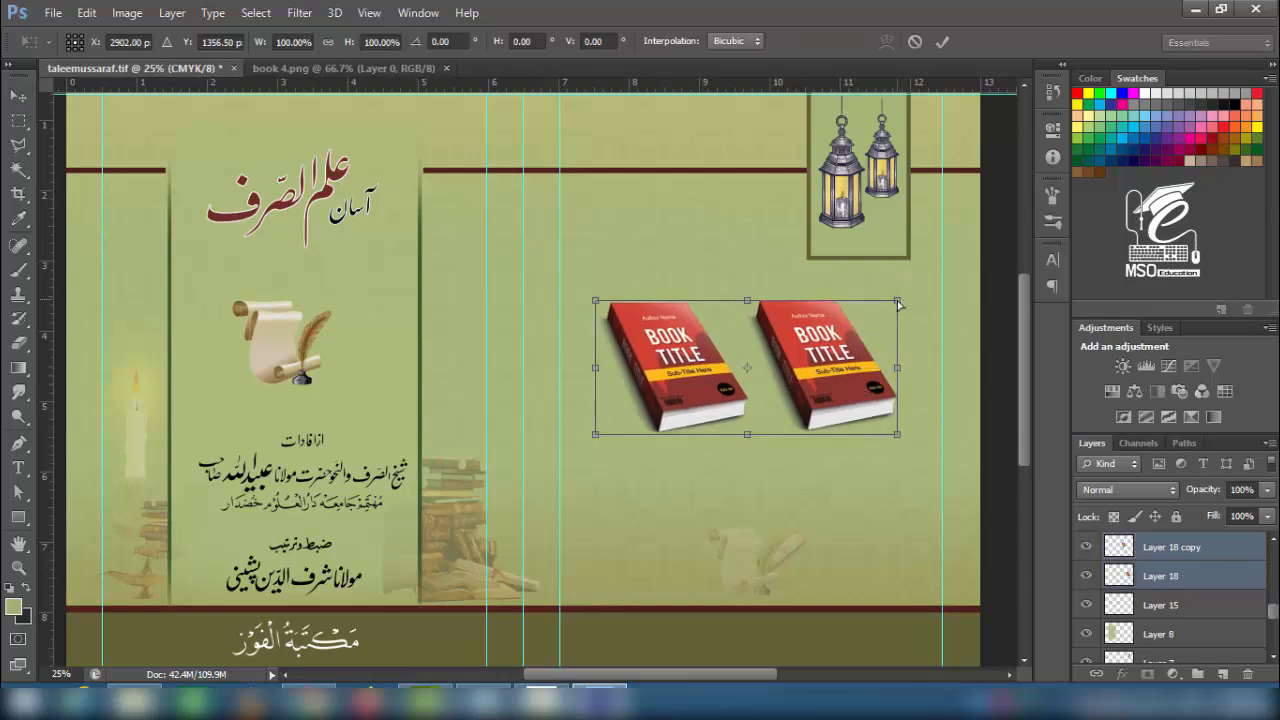
pyautogui.moveTo(898, 304); pyautogui.dragTo(941, 303)
pyautogui.moveTo(897, 434); pyautogui.dragTo(879, 462)
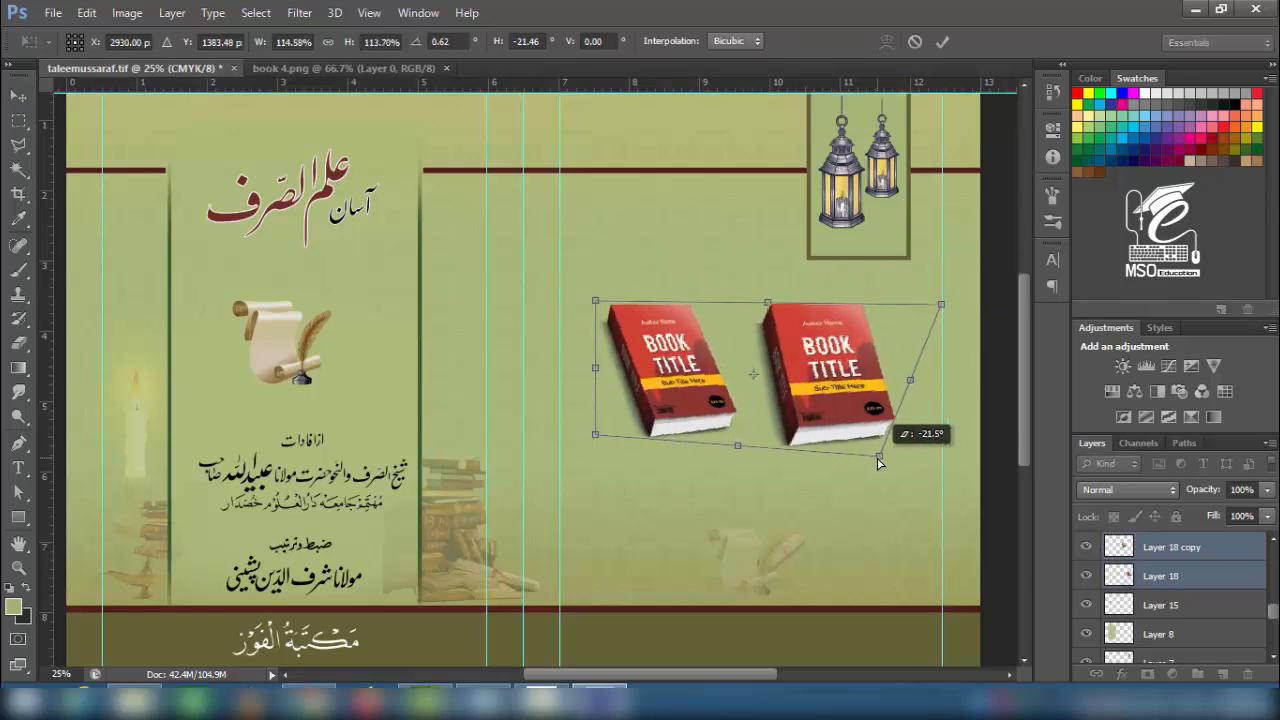
pyautogui.press('Return')
# - Distort the left book's four corners to adjust its perspective
pyautogui.click(702, 378)
pyautogui.hotkey('ctrl', 't')
pyautogui.moveTo(736, 304); pyautogui.dragTo(722, 327)
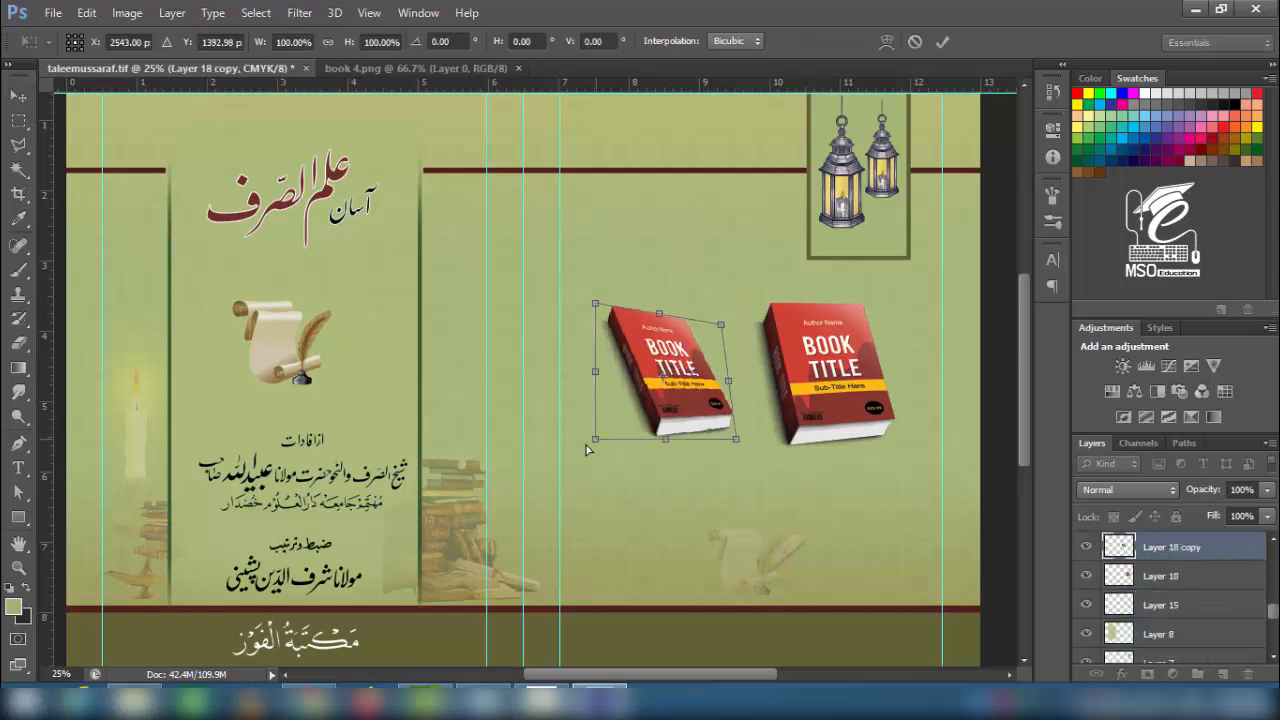
pyautogui.moveTo(586, 449); pyautogui.dragTo(583, 451)
pyautogui.moveTo(736, 439); pyautogui.dragTo(717, 469)
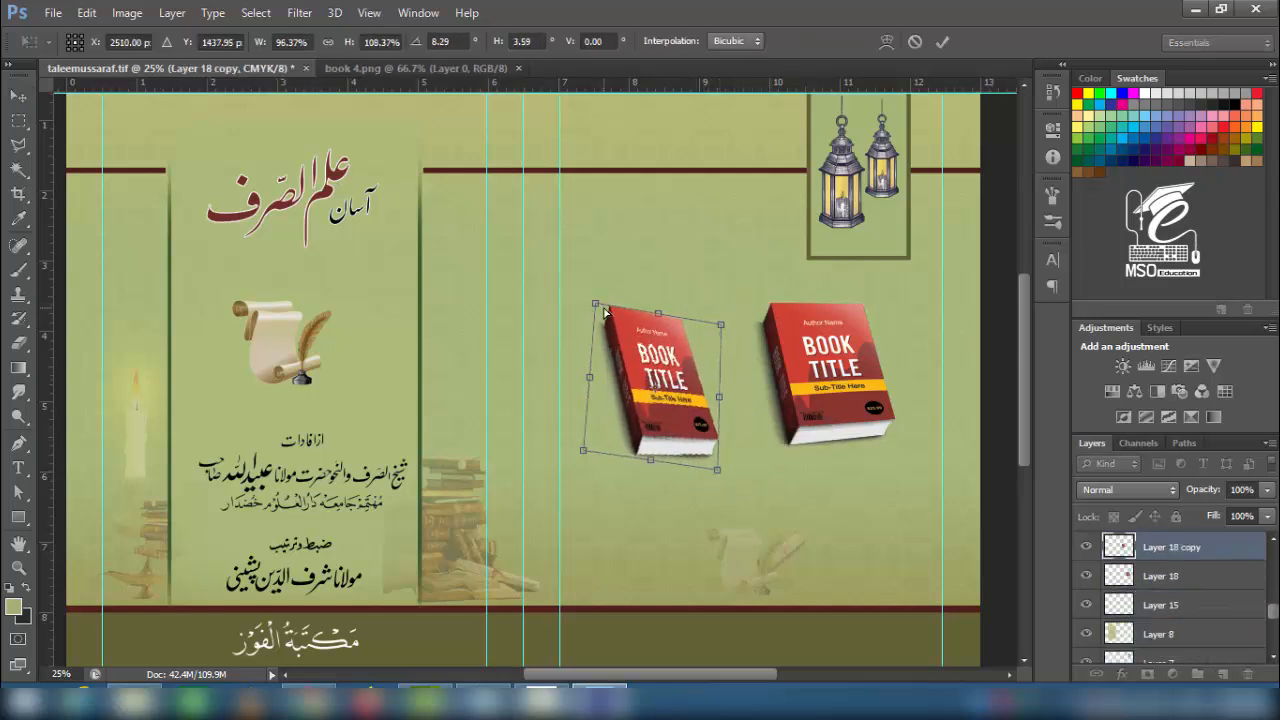
pyautogui.moveTo(604, 313); pyautogui.dragTo(619, 310)
pyautogui.moveTo(721, 325); pyautogui.dragTo(744, 333)
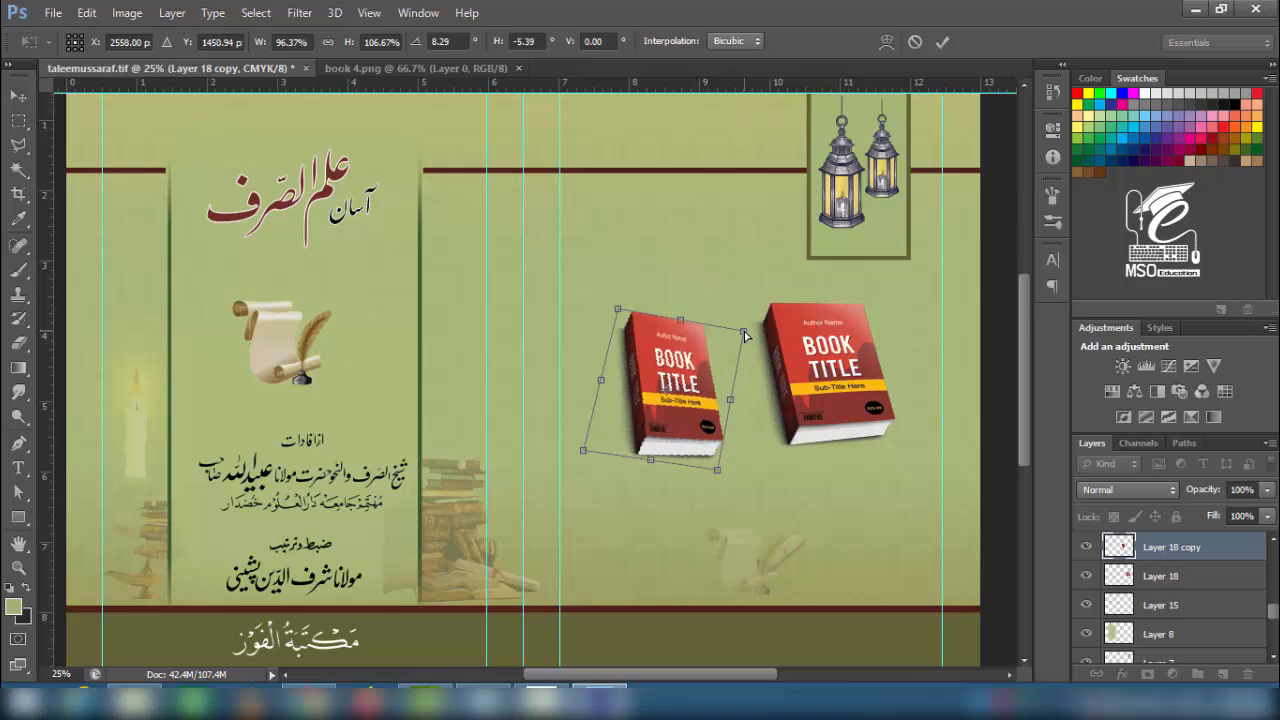
pyautogui.press('Return')
# - Delete the left book copy and a second duplicate, leaving a single book
pyautogui.moveTo(722, 451); pyautogui.dragTo(718, 406)
pyautogui.press('Delete')
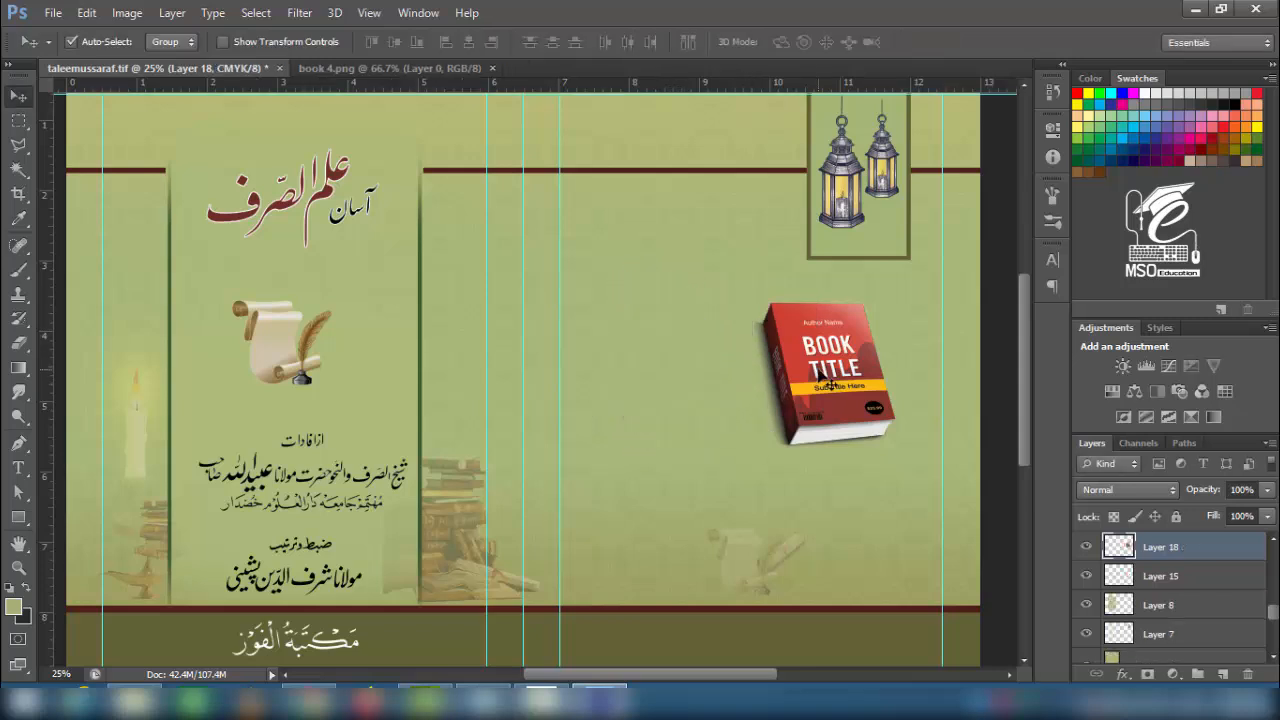
pyautogui.keyDown('alt'); pyautogui.moveTo(834, 371); pyautogui.dragTo(682, 374); pyautogui.keyUp('alt')
pyautogui.press('Delete')
# - Move the single red book up and left, enlarging it and fine-tuning its size and position
pyautogui.moveTo(834, 396); pyautogui.dragTo(740, 364)
pyautogui.hotkey('ctrl', 't')
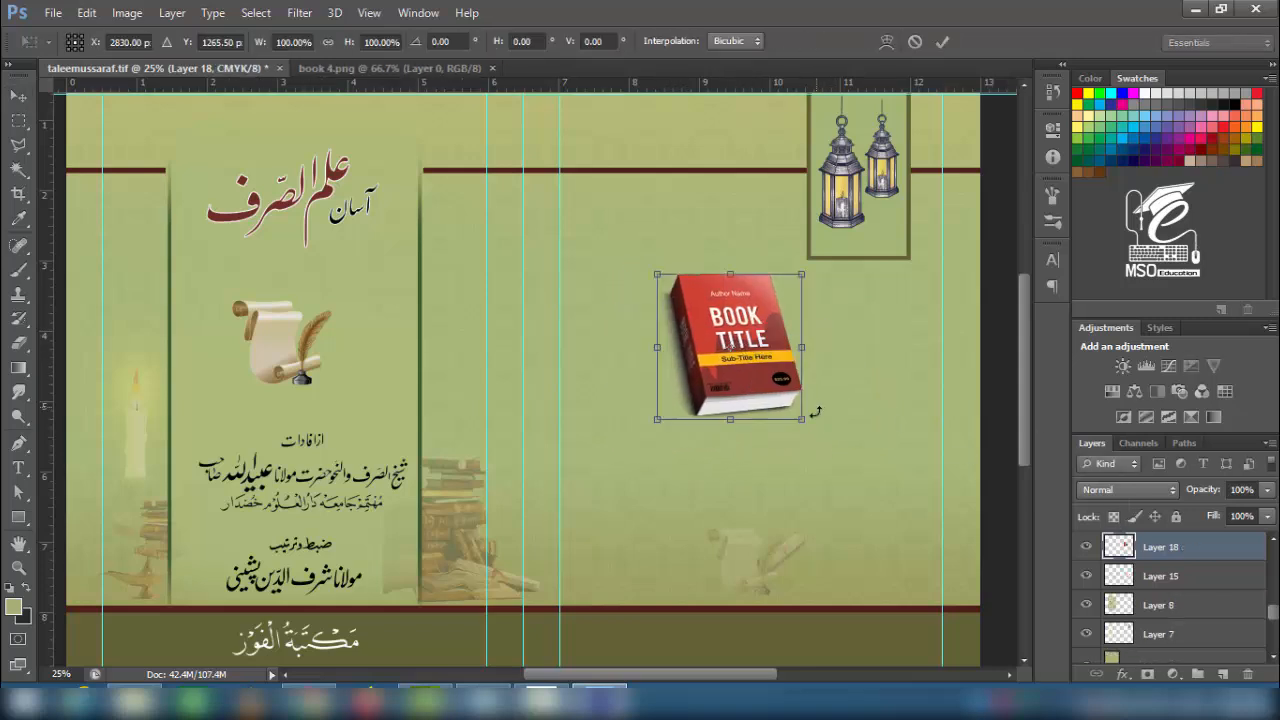
pyautogui.keyDown('alt'); pyautogui.keyDown('shift'); pyautogui.moveTo(807, 424); pyautogui.dragTo(835, 474); pyautogui.keyUp('shift'); pyautogui.keyUp('alt')
pyautogui.press('Return')
pyautogui.moveTo(750, 380); pyautogui.dragTo(764, 388)
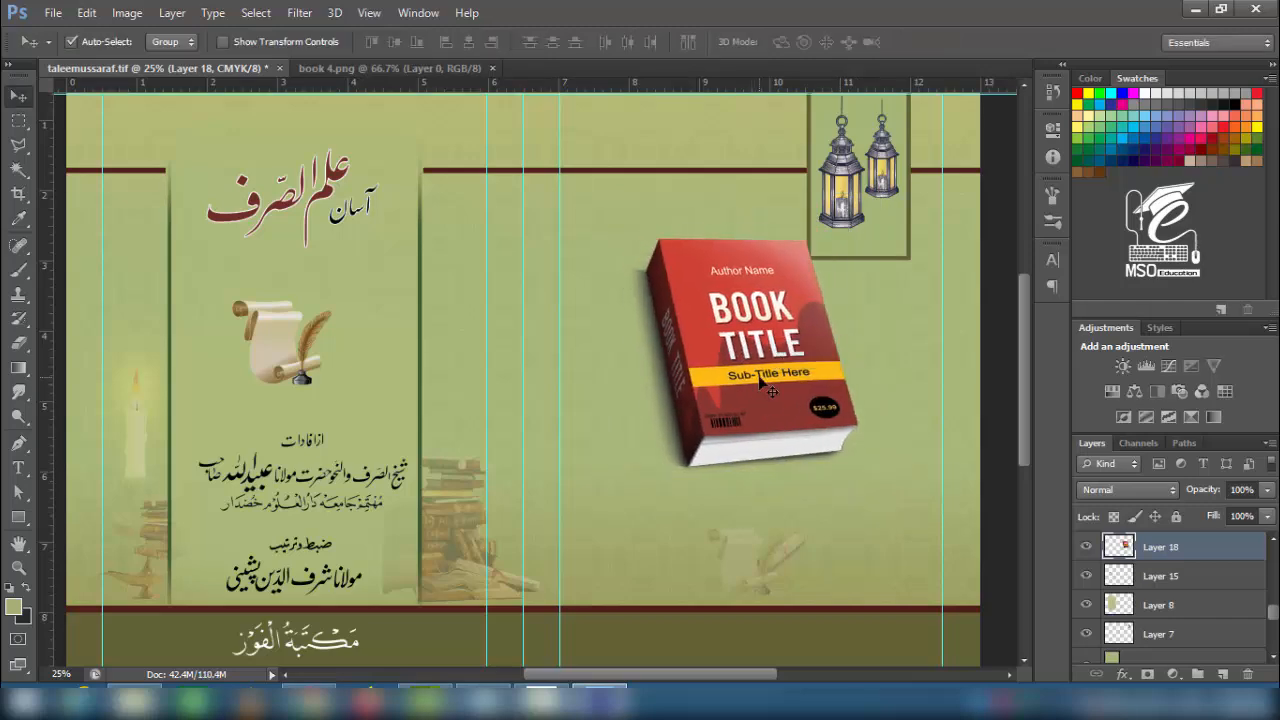
pyautogui.hotkey('ctrl', 't')
pyautogui.keyDown('alt'); pyautogui.keyDown('shift'); pyautogui.moveTo(627, 471); pyautogui.dragTo(648, 456); pyautogui.keyUp('shift'); pyautogui.keyUp('alt')
pyautogui.press('Return')
# - Pan and zoom around the cover to check the book's placement below the lanterns
pyautogui.moveTo(309, 406)
pyautogui.mouseDown()
pyautogui.moveTo(333, 302)
pyautogui.moveTo(324, 388)
pyautogui.mouseUp()
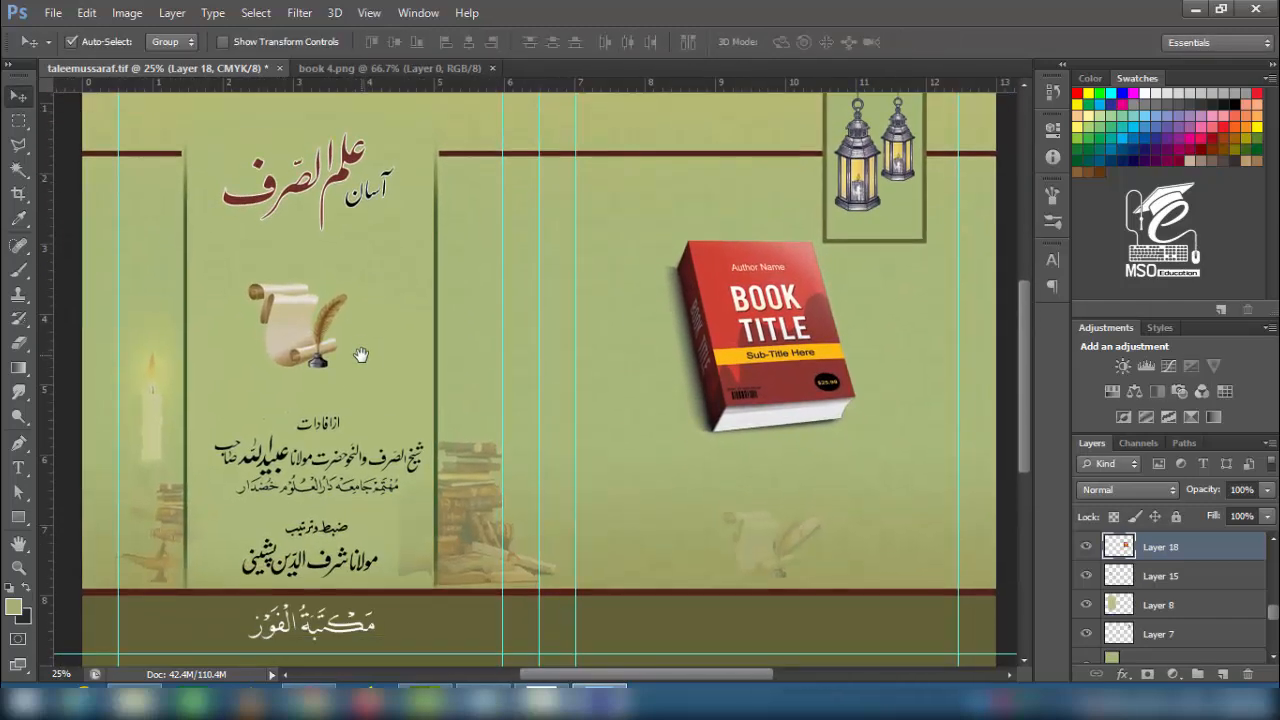
pyautogui.moveTo(602, 357); pyautogui.dragTo(556, 384)
pyautogui.hotkey('ctrl', '-')
pyautogui.hotkey('ctrl', '+')
pyautogui.hotkey('ctrl', '+')
pyautogui.hotkey('ctrl', '+')
pyautogui.hotkey('ctrl', '+')
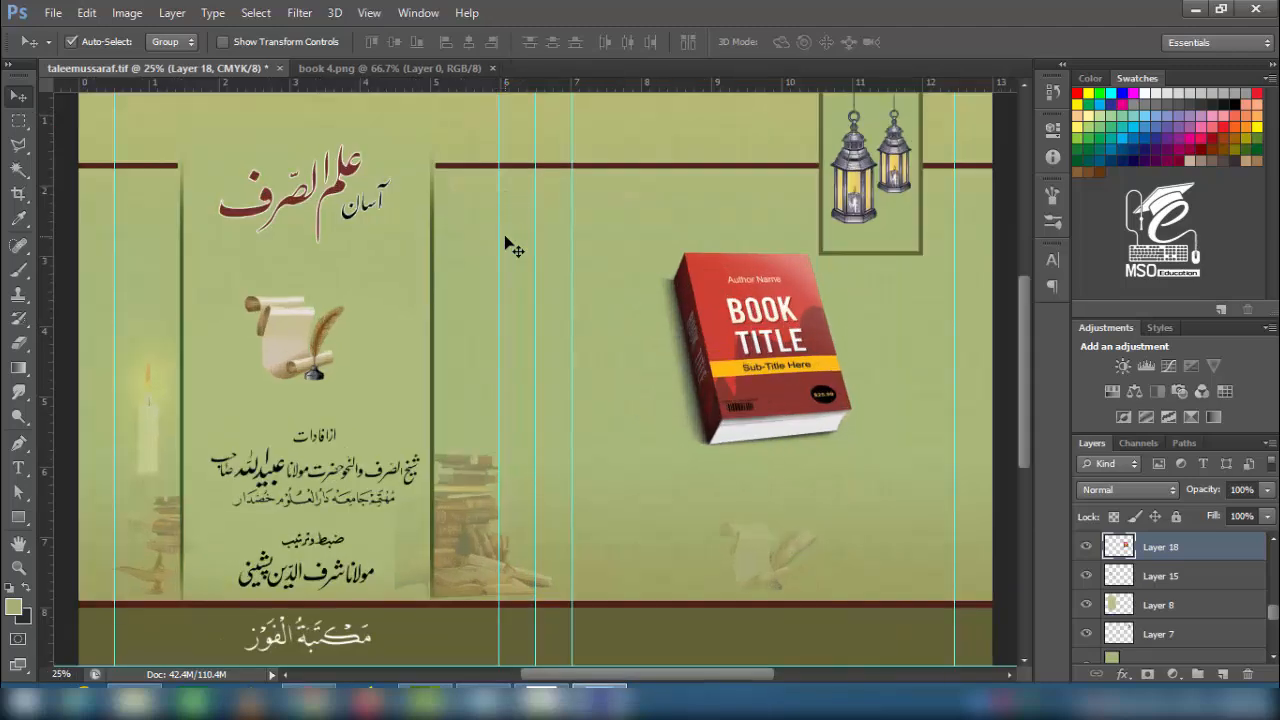
pyautogui.hotkey('ctrl', '-')
pyautogui.hotkey('ctrl', '-')
pyautogui.hotkey('ctrl', '-')
pyautogui.hotkey('ctrl', '-')
pyautogui.hotkey('ctrl', '+')
pyautogui.scroll(-5, 1158, 616)
pyautogui.doubleClick(1165, 624)
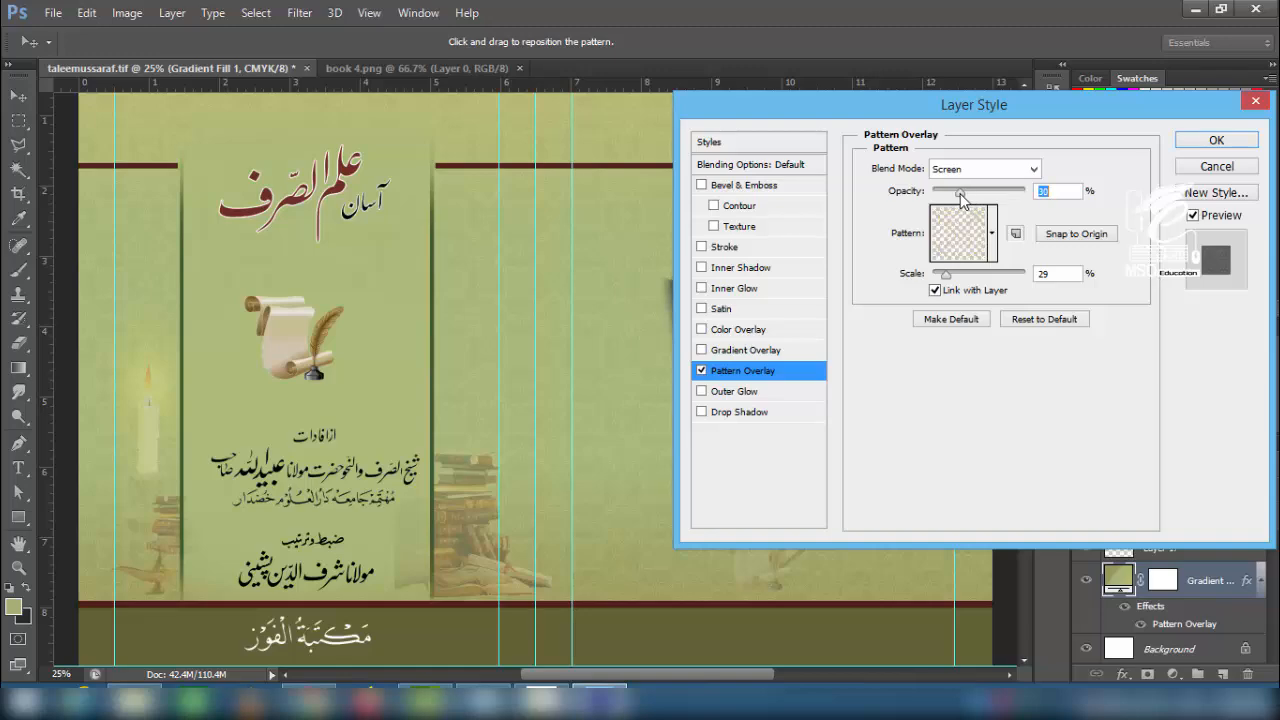
pyautogui.press('Return')
pyautogui.hotkey('ctrl', '+')
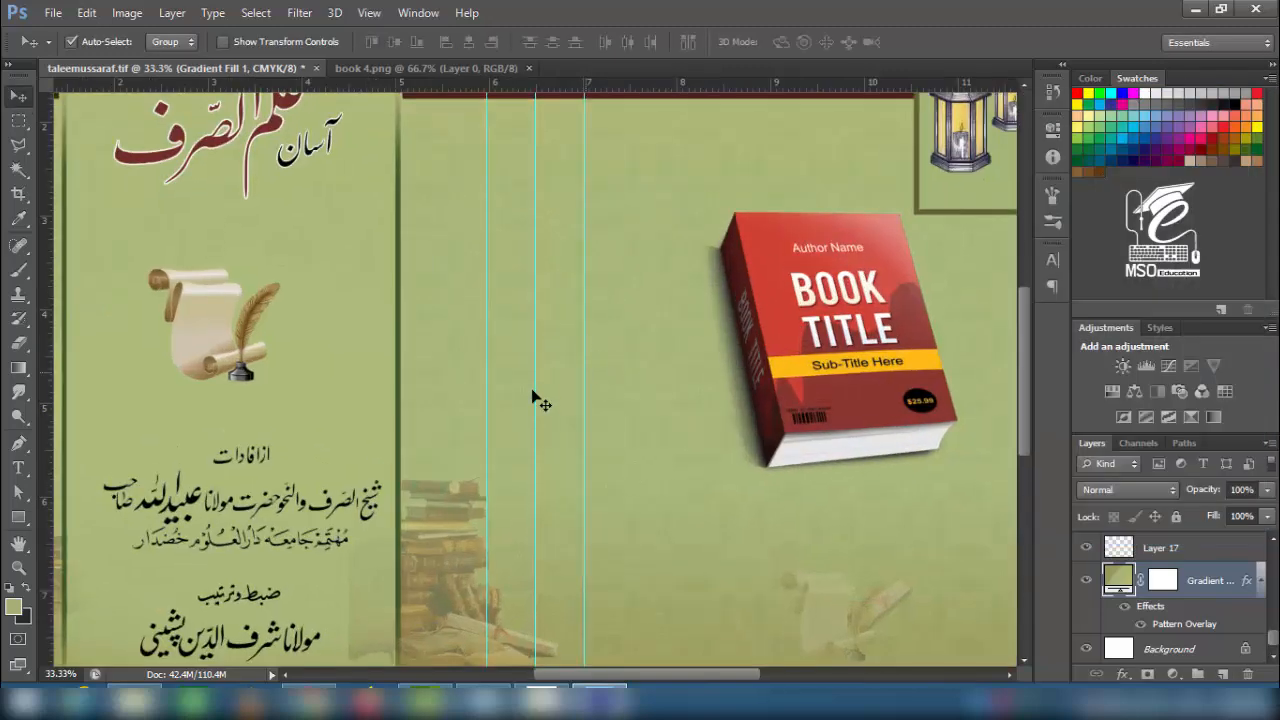
pyautogui.moveTo(348, 213); pyautogui.dragTo(528, 426)
pyautogui.moveTo(508, 558); pyautogui.dragTo(517, 260)
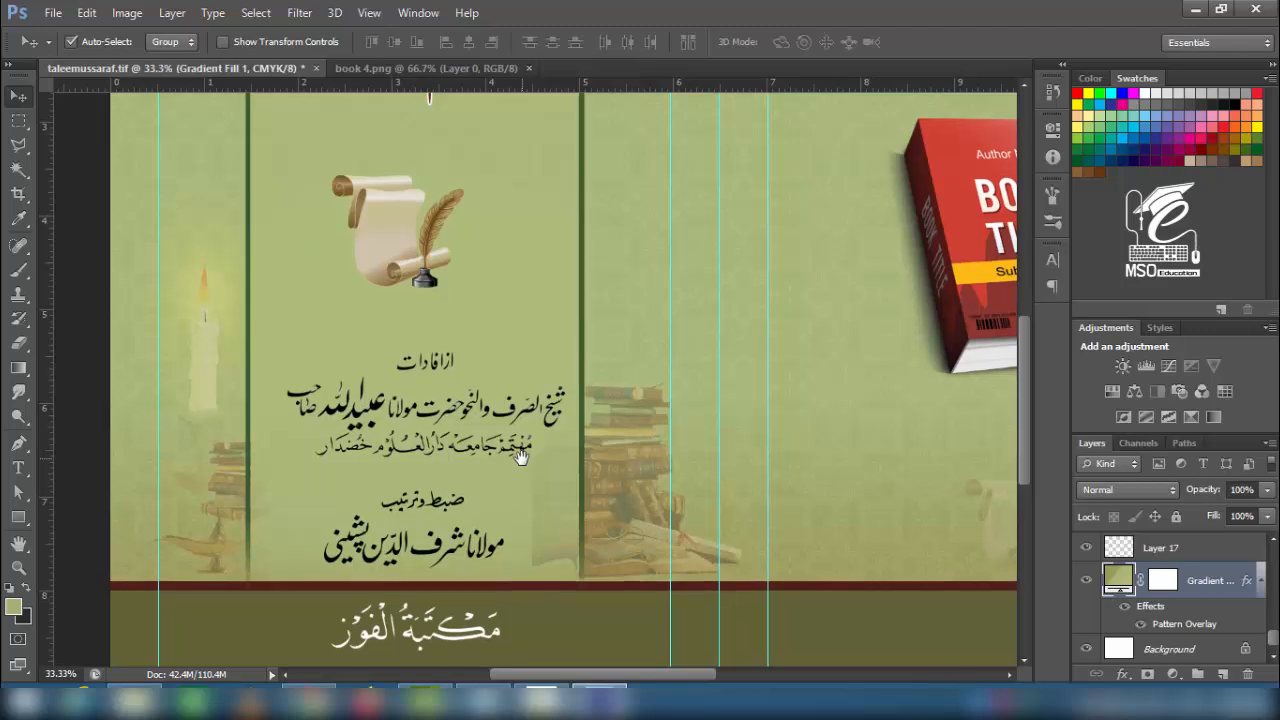
pyautogui.moveTo(520, 457); pyautogui.dragTo(528, 466)
pyautogui.moveTo(902, 410); pyautogui.dragTo(501, 376)
pyautogui.moveTo(556, 124); pyautogui.dragTo(558, 383)
pyautogui.hotkey('ctrl', '-')
pyautogui.hotkey('ctrl', '-')
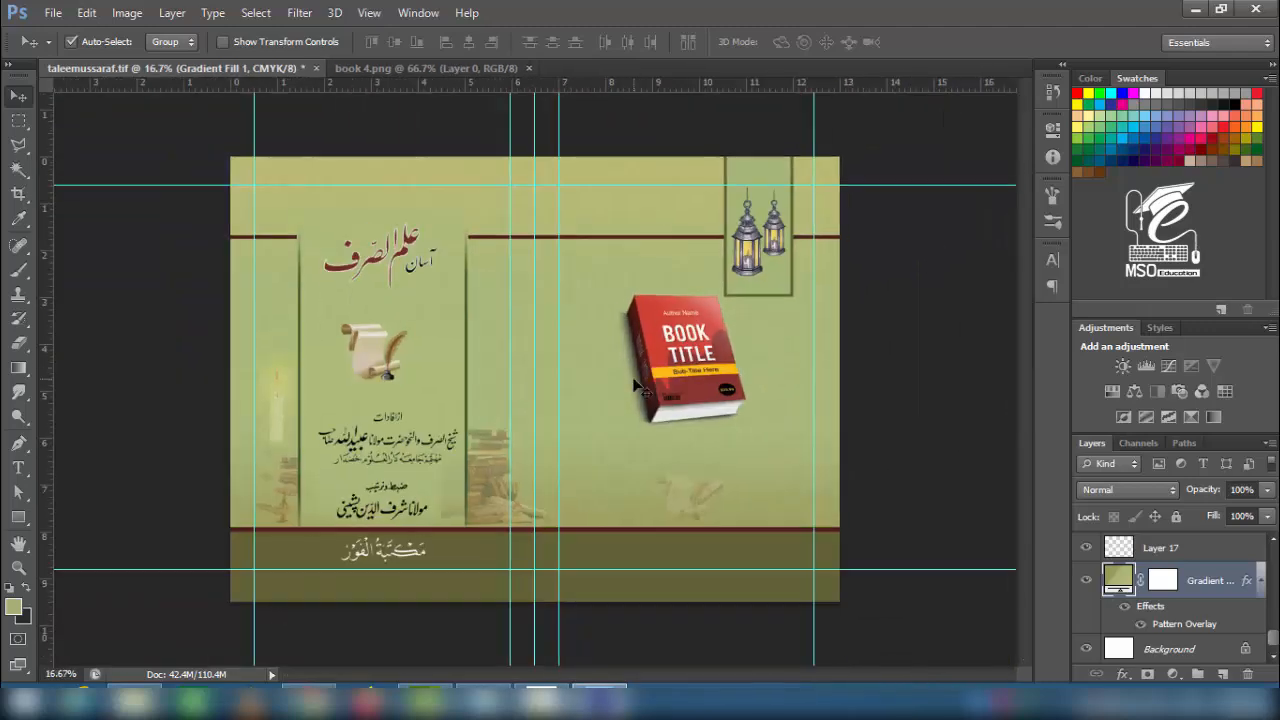
pyautogui.click(692, 379)
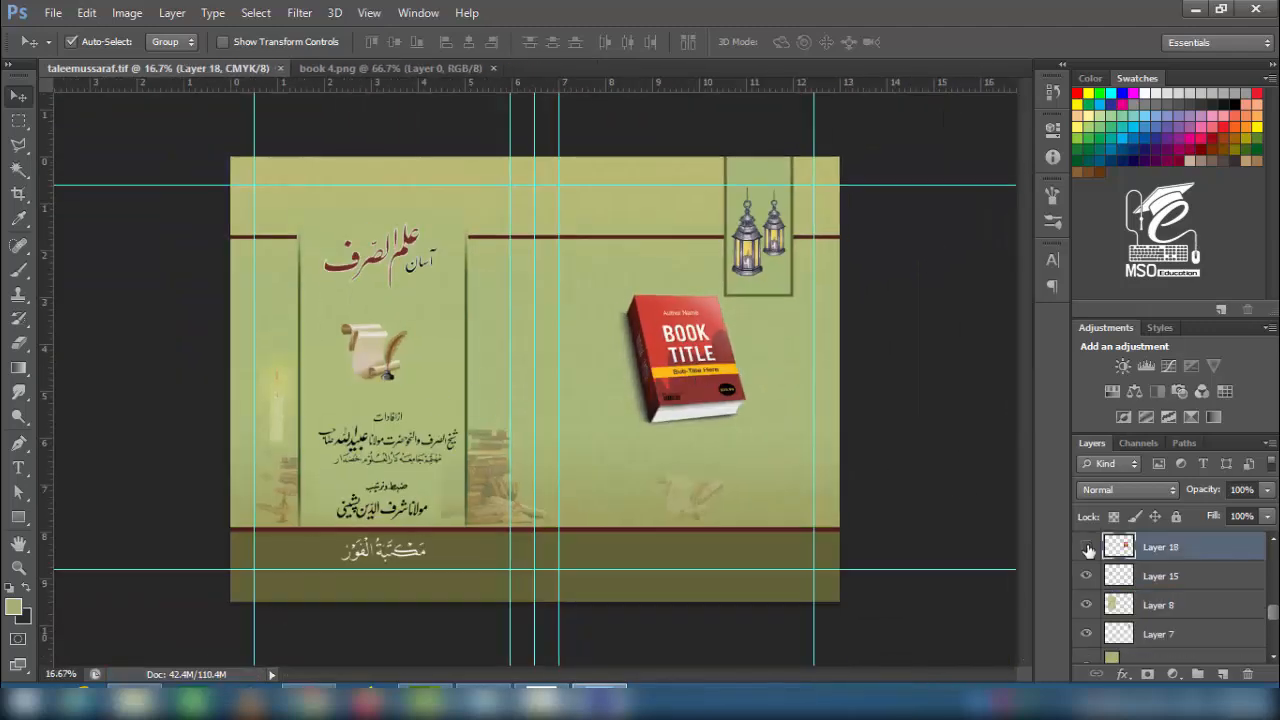